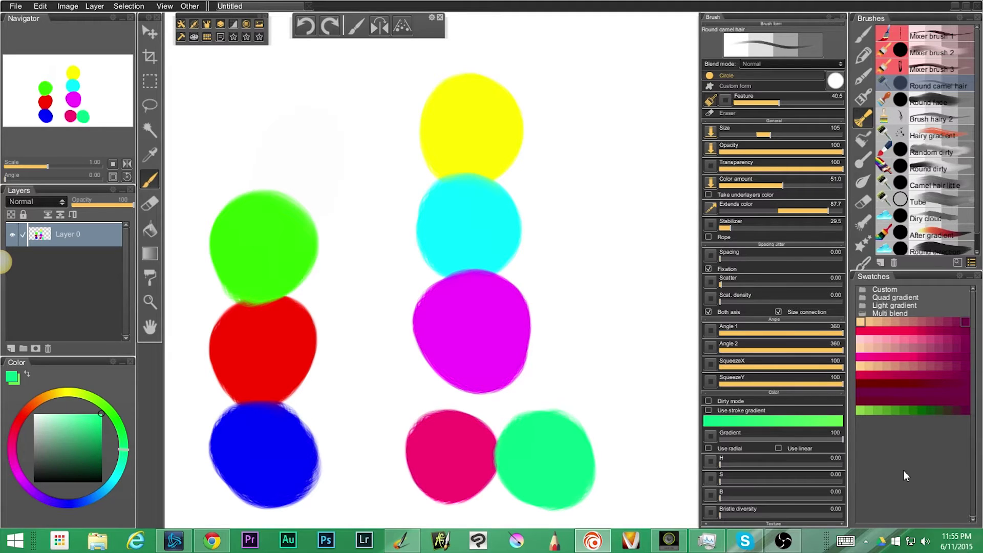
Step: Blend the seam between the green and red circles with the Simple blender, and smear the green circle's edge outward onto the white
{"action": "left_click", "coordinate": [862, 181]}
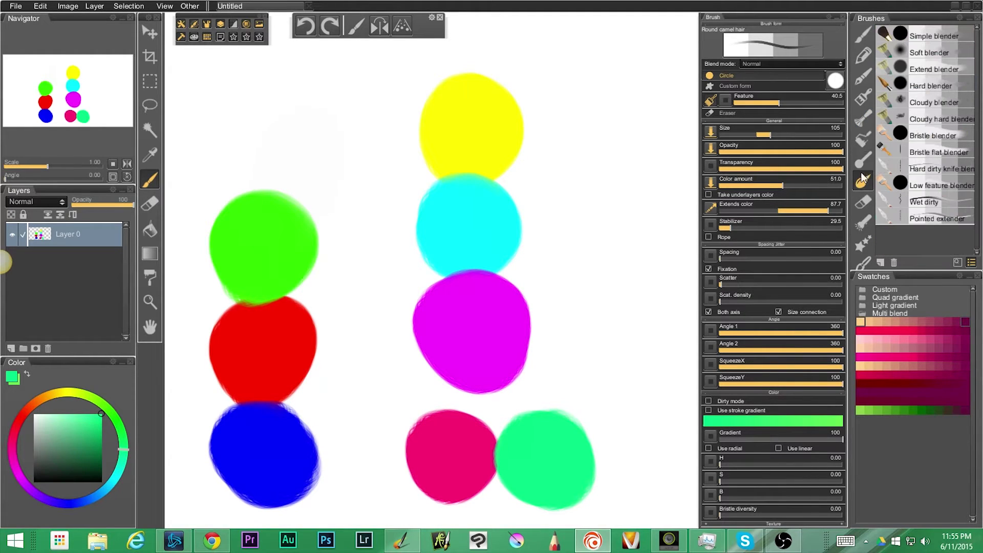
{"action": "left_click", "coordinate": [929, 36]}
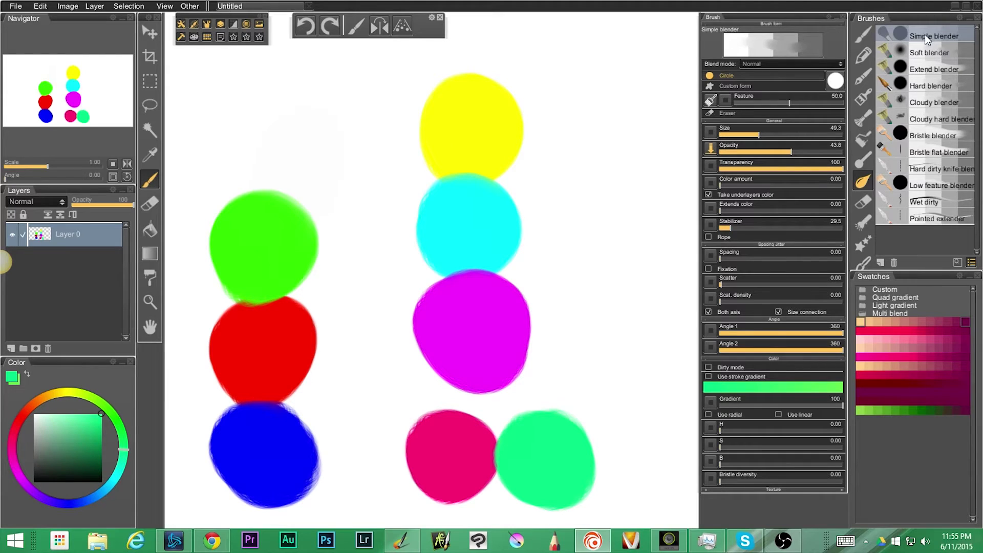
{"action": "left_click", "coordinate": [943, 66]}
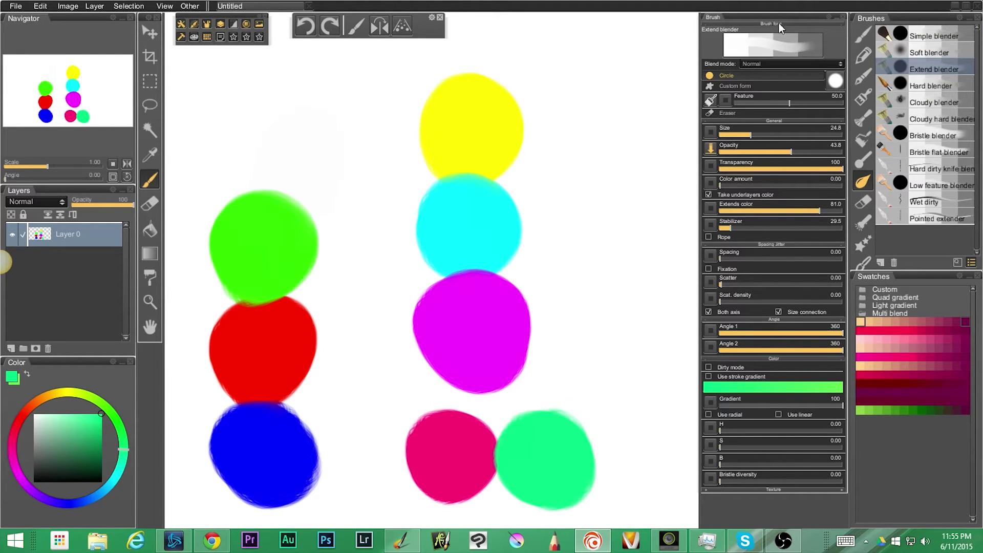
{"action": "left_click", "coordinate": [945, 35]}
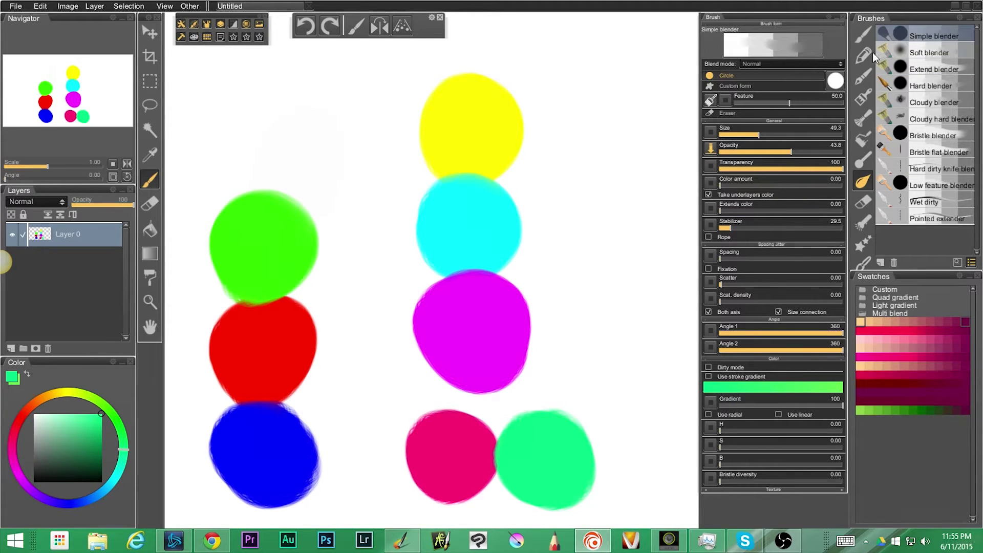
{"action": "mouse_move", "coordinate": [261, 306]}
{"action": "left_mouse_down"}
{"action": "mouse_move", "coordinate": [266, 282]}
{"action": "mouse_move", "coordinate": [256, 290]}
{"action": "mouse_move", "coordinate": [271, 313]}
{"action": "mouse_move", "coordinate": [268, 338]}
{"action": "mouse_move", "coordinate": [268, 311]}
{"action": "mouse_move", "coordinate": [282, 323]}
{"action": "mouse_move", "coordinate": [262, 285]}
{"action": "mouse_move", "coordinate": [265, 305]}
{"action": "mouse_move", "coordinate": [297, 325]}
{"action": "mouse_move", "coordinate": [268, 305]}
{"action": "mouse_move", "coordinate": [279, 322]}
{"action": "mouse_move", "coordinate": [256, 289]}
{"action": "mouse_move", "coordinate": [265, 320]}
{"action": "left_mouse_up"}
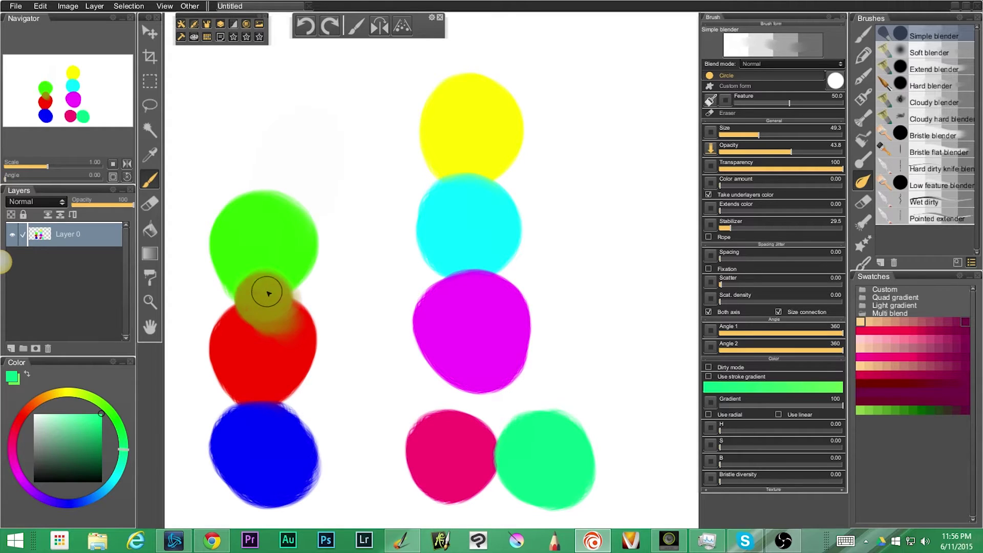
{"action": "mouse_move", "coordinate": [286, 245]}
{"action": "left_mouse_down"}
{"action": "mouse_move", "coordinate": [322, 263]}
{"action": "mouse_move", "coordinate": [344, 291]}
{"action": "left_mouse_up"}
{"action": "left_click_drag", "start_coordinate": [267, 237], "coordinate": [326, 106]}
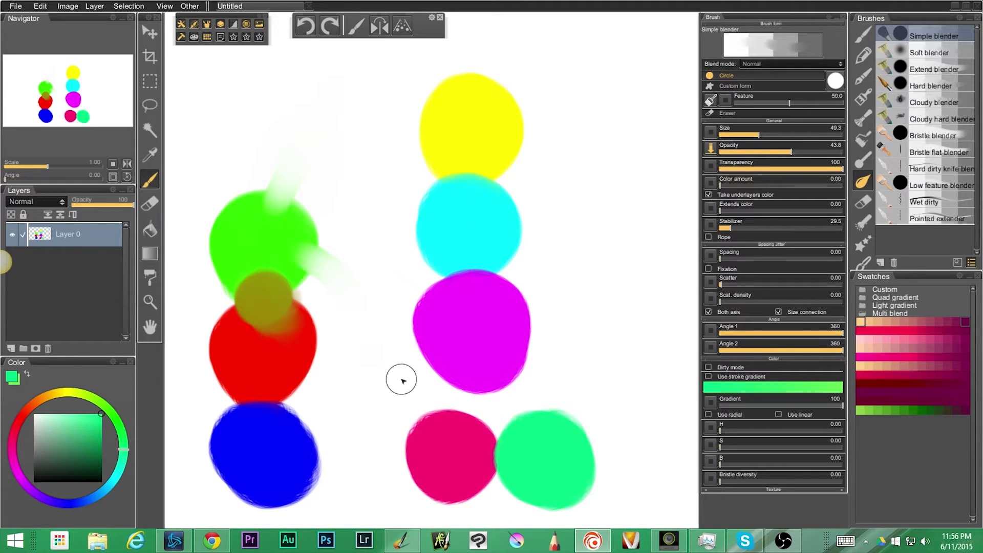
Step: Blend the seam between the red and blue circles using the Soft blender
{"action": "left_click", "coordinate": [918, 54]}
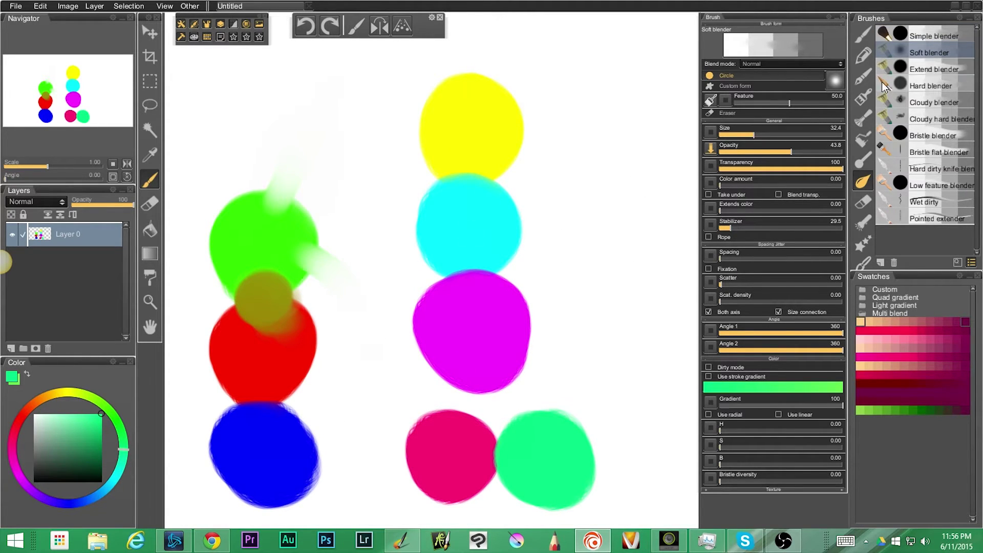
{"action": "mouse_move", "coordinate": [241, 402]}
{"action": "left_mouse_down"}
{"action": "mouse_move", "coordinate": [272, 401]}
{"action": "mouse_move", "coordinate": [272, 419]}
{"action": "mouse_move", "coordinate": [266, 390]}
{"action": "mouse_move", "coordinate": [255, 394]}
{"action": "mouse_move", "coordinate": [264, 403]}
{"action": "mouse_move", "coordinate": [258, 391]}
{"action": "mouse_move", "coordinate": [268, 379]}
{"action": "mouse_move", "coordinate": [253, 382]}
{"action": "mouse_move", "coordinate": [241, 406]}
{"action": "mouse_move", "coordinate": [266, 400]}
{"action": "mouse_move", "coordinate": [275, 420]}
{"action": "mouse_move", "coordinate": [250, 406]}
{"action": "left_mouse_up"}
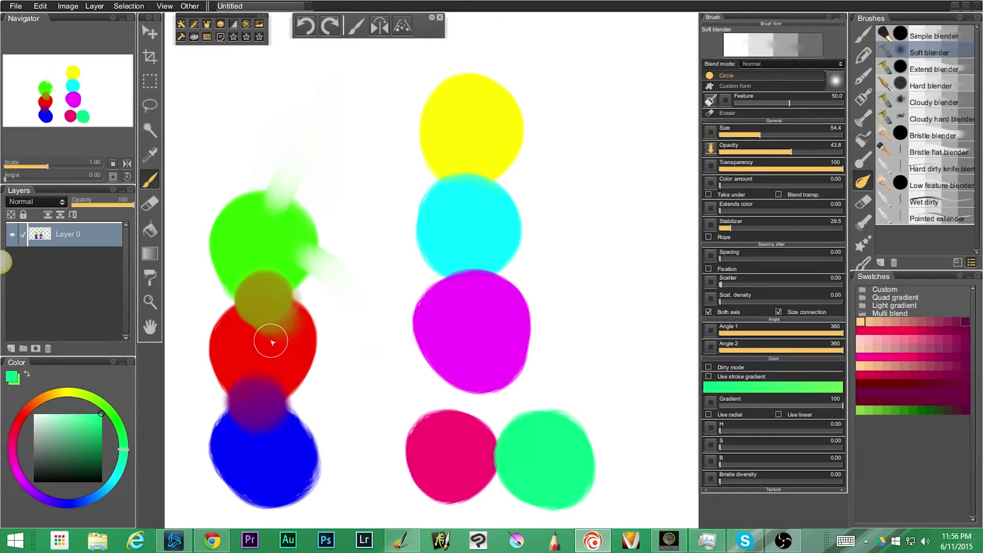
{"action": "mouse_move", "coordinate": [232, 362]}
{"action": "left_mouse_down"}
{"action": "mouse_move", "coordinate": [281, 368]}
{"action": "mouse_move", "coordinate": [314, 329]}
{"action": "left_mouse_up"}
{"action": "mouse_move", "coordinate": [290, 154]}
{"action": "left_mouse_down"}
{"action": "mouse_move", "coordinate": [292, 192]}
{"action": "mouse_move", "coordinate": [316, 204]}
{"action": "mouse_move", "coordinate": [275, 191]}
{"action": "mouse_move", "coordinate": [281, 146]}
{"action": "mouse_move", "coordinate": [305, 204]}
{"action": "left_mouse_up"}
{"action": "mouse_move", "coordinate": [292, 398]}
{"action": "left_mouse_down"}
{"action": "mouse_move", "coordinate": [272, 410]}
{"action": "mouse_move", "coordinate": [318, 373]}
{"action": "mouse_move", "coordinate": [271, 428]}
{"action": "mouse_move", "coordinate": [318, 379]}
{"action": "mouse_move", "coordinate": [290, 407]}
{"action": "left_mouse_up"}
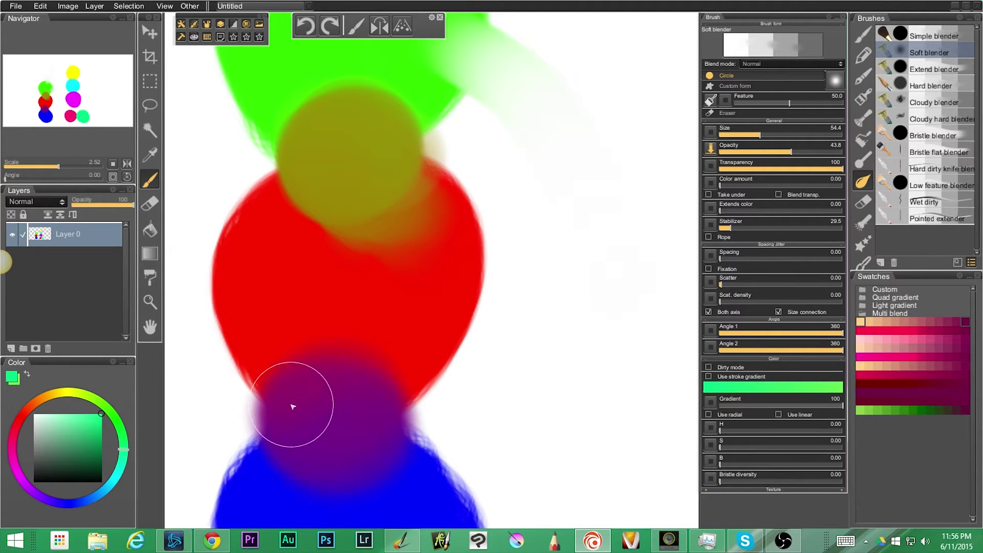
Step: Pull color between the cyan and green circles across the white gap in several strokes with the Extend blender
{"action": "left_click", "coordinate": [936, 67]}
{"action": "scroll", "coordinate": [437, 278], "scroll_direction": "down", "scroll_amount": 4}
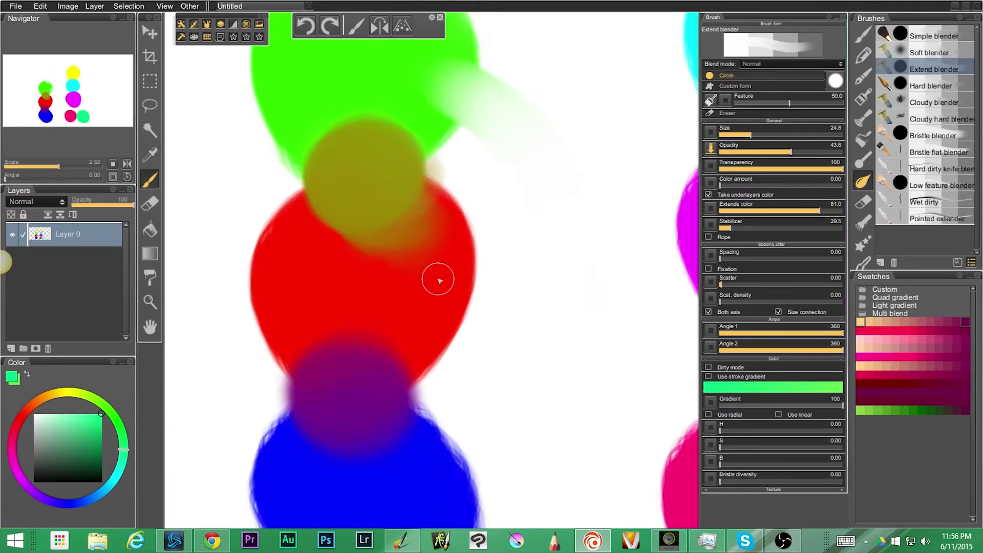
{"action": "left_click_drag", "start_coordinate": [591, 276], "coordinate": [412, 343]}
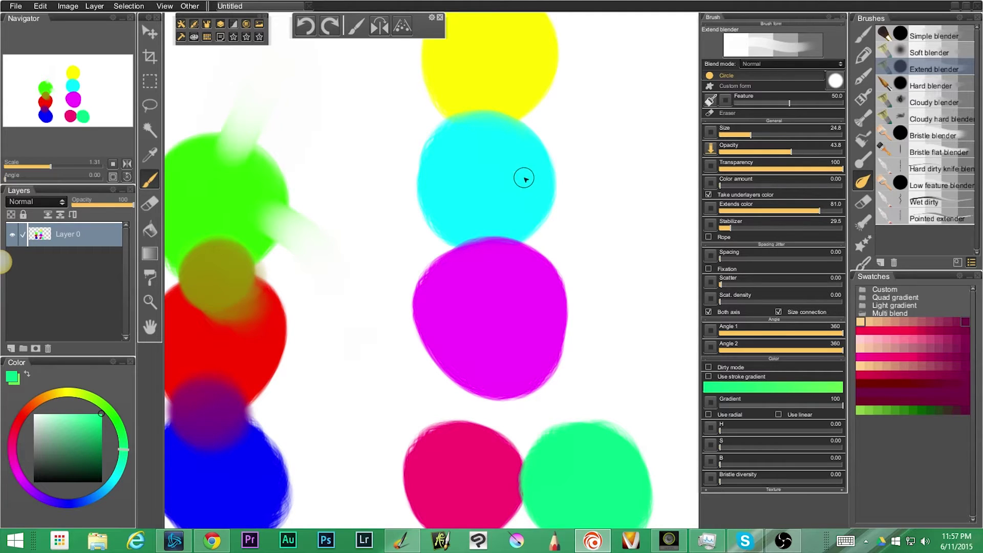
{"action": "left_click_drag", "start_coordinate": [476, 185], "coordinate": [183, 217]}
{"action": "left_click_drag", "start_coordinate": [330, 153], "coordinate": [437, 152]}
{"action": "left_click_drag", "start_coordinate": [548, 160], "coordinate": [307, 193]}
{"action": "mouse_move", "coordinate": [368, 208]}
{"action": "left_mouse_down"}
{"action": "mouse_move", "coordinate": [388, 183]}
{"action": "mouse_move", "coordinate": [370, 181]}
{"action": "mouse_move", "coordinate": [367, 191]}
{"action": "mouse_move", "coordinate": [436, 189]}
{"action": "left_mouse_up"}
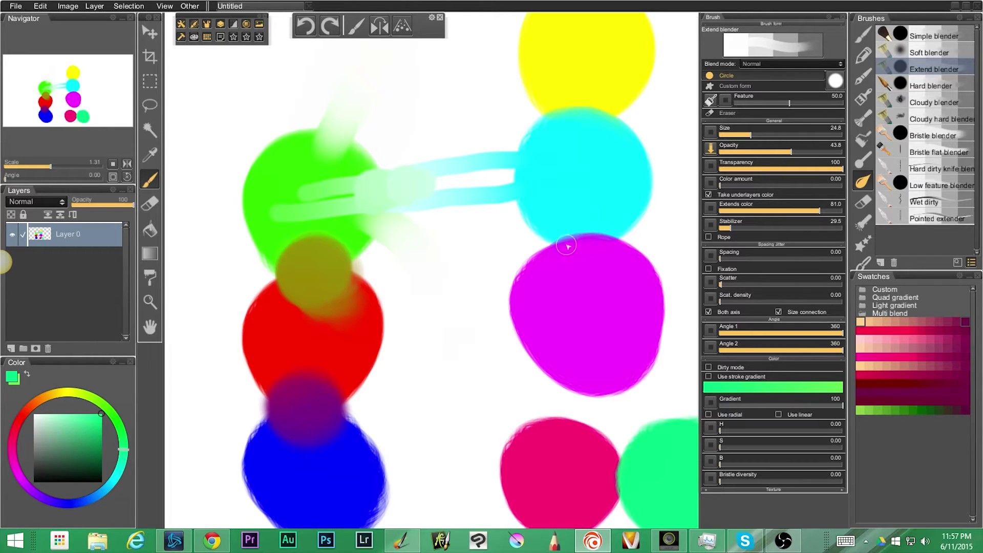
Step: Blend the seam between the yellow and cyan circles with the Extend blender, pulling cyan upward
{"action": "mouse_move", "coordinate": [594, 100]}
{"action": "left_mouse_down"}
{"action": "mouse_move", "coordinate": [573, 128]}
{"action": "mouse_move", "coordinate": [563, 122]}
{"action": "mouse_move", "coordinate": [597, 103]}
{"action": "mouse_move", "coordinate": [594, 121]}
{"action": "mouse_move", "coordinate": [569, 121]}
{"action": "mouse_move", "coordinate": [558, 105]}
{"action": "mouse_move", "coordinate": [590, 105]}
{"action": "left_mouse_up"}
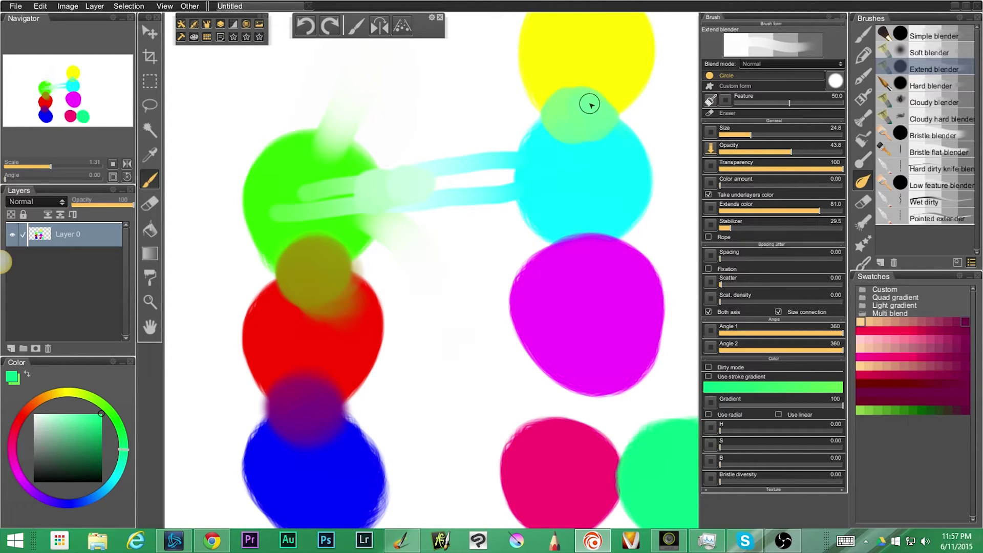
{"action": "left_click_drag", "start_coordinate": [577, 171], "coordinate": [579, 107]}
{"action": "mouse_move", "coordinate": [559, 170]}
{"action": "left_mouse_down"}
{"action": "mouse_move", "coordinate": [564, 114]}
{"action": "mouse_move", "coordinate": [550, 118]}
{"action": "left_mouse_up"}
{"action": "left_click_drag", "start_coordinate": [589, 158], "coordinate": [585, 106]}
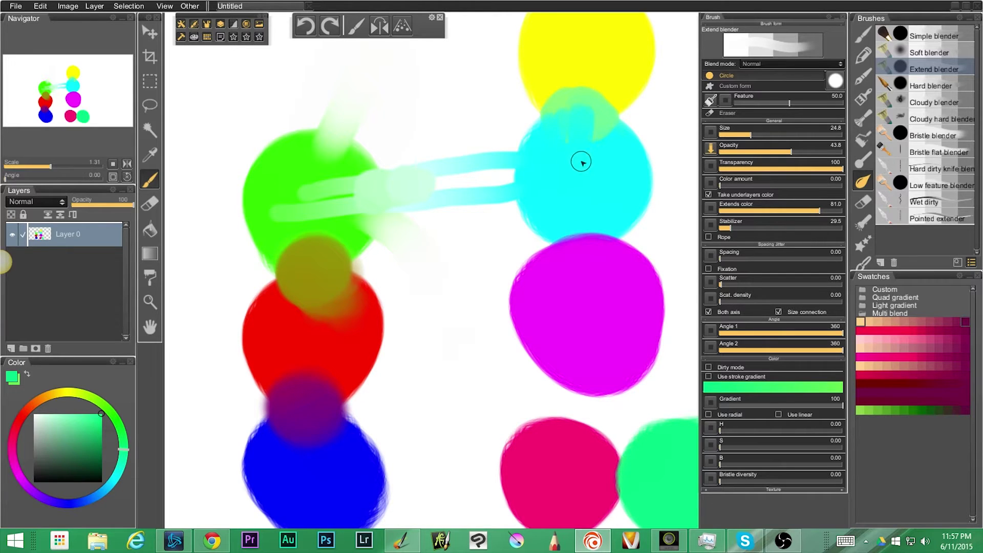
{"action": "mouse_move", "coordinate": [592, 158]}
{"action": "left_mouse_down"}
{"action": "mouse_move", "coordinate": [598, 125]}
{"action": "mouse_move", "coordinate": [612, 117]}
{"action": "mouse_move", "coordinate": [608, 133]}
{"action": "left_mouse_up"}
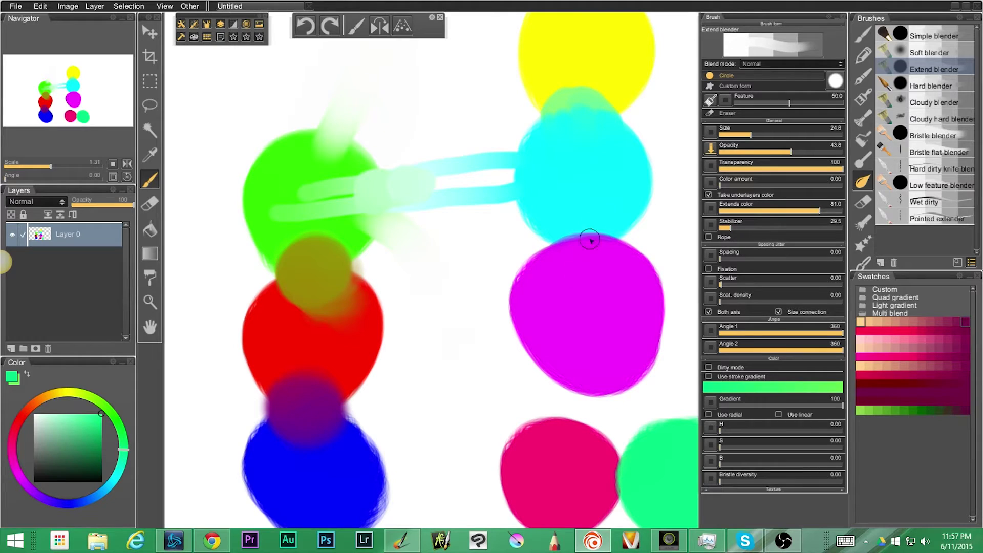
Step: Work the Extend blender back and forth over the seam between the cyan and magenta circles
{"action": "mouse_move", "coordinate": [592, 248]}
{"action": "left_mouse_down"}
{"action": "mouse_move", "coordinate": [573, 245]}
{"action": "mouse_move", "coordinate": [578, 228]}
{"action": "mouse_move", "coordinate": [564, 224]}
{"action": "mouse_move", "coordinate": [586, 234]}
{"action": "left_mouse_up"}
{"action": "mouse_move", "coordinate": [586, 276]}
{"action": "left_mouse_down"}
{"action": "mouse_move", "coordinate": [580, 238]}
{"action": "mouse_move", "coordinate": [576, 266]}
{"action": "mouse_move", "coordinate": [568, 236]}
{"action": "mouse_move", "coordinate": [570, 262]}
{"action": "mouse_move", "coordinate": [568, 249]}
{"action": "mouse_move", "coordinate": [603, 252]}
{"action": "left_mouse_up"}
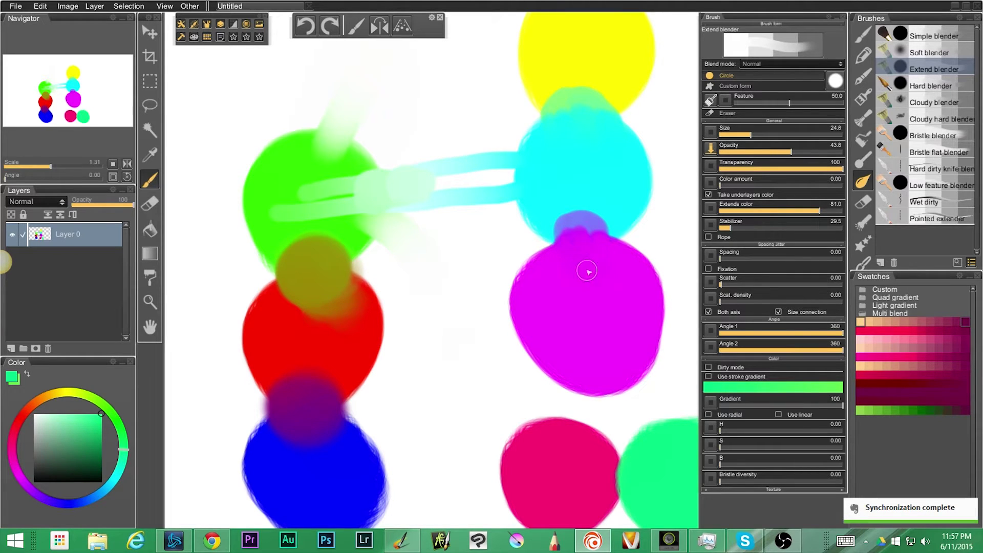
{"action": "mouse_move", "coordinate": [568, 249]}
{"action": "left_mouse_down"}
{"action": "mouse_move", "coordinate": [573, 181]}
{"action": "mouse_move", "coordinate": [565, 234]}
{"action": "mouse_move", "coordinate": [561, 194]}
{"action": "mouse_move", "coordinate": [561, 234]}
{"action": "mouse_move", "coordinate": [579, 188]}
{"action": "mouse_move", "coordinate": [587, 225]}
{"action": "mouse_move", "coordinate": [601, 201]}
{"action": "mouse_move", "coordinate": [604, 230]}
{"action": "left_mouse_up"}
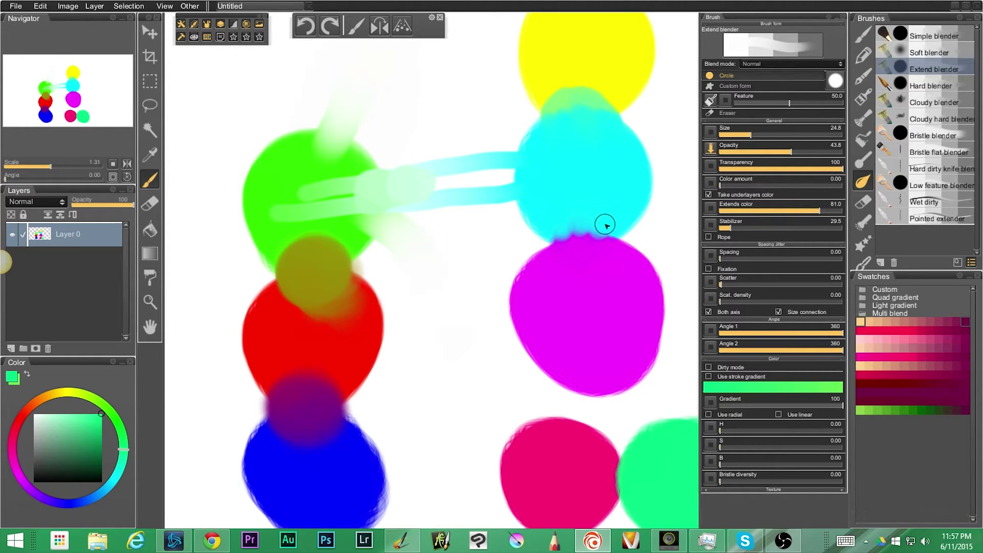
{"action": "mouse_move", "coordinate": [572, 230]}
{"action": "left_mouse_down"}
{"action": "mouse_move", "coordinate": [601, 229]}
{"action": "mouse_move", "coordinate": [551, 238]}
{"action": "mouse_move", "coordinate": [613, 216]}
{"action": "mouse_move", "coordinate": [559, 202]}
{"action": "mouse_move", "coordinate": [581, 227]}
{"action": "mouse_move", "coordinate": [604, 228]}
{"action": "mouse_move", "coordinate": [614, 212]}
{"action": "mouse_move", "coordinate": [548, 237]}
{"action": "left_mouse_up"}
Step: Smear the magenta circle's lower edge outward and down into the crimson circle with the Extend blender
{"action": "left_click", "coordinate": [935, 68]}
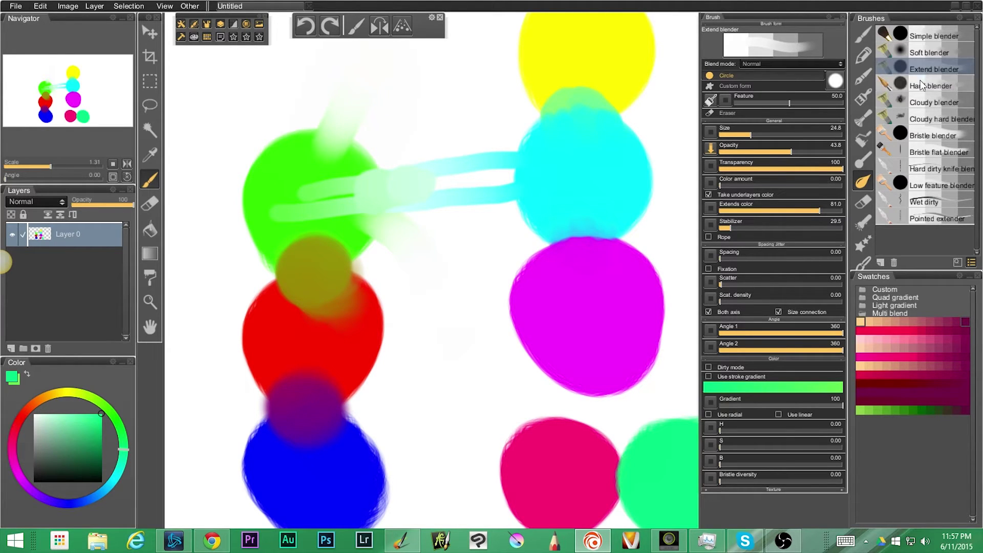
{"action": "mouse_move", "coordinate": [532, 310]}
{"action": "left_mouse_down"}
{"action": "mouse_move", "coordinate": [494, 352]}
{"action": "mouse_move", "coordinate": [532, 389]}
{"action": "mouse_move", "coordinate": [536, 345]}
{"action": "mouse_move", "coordinate": [566, 438]}
{"action": "left_mouse_up"}
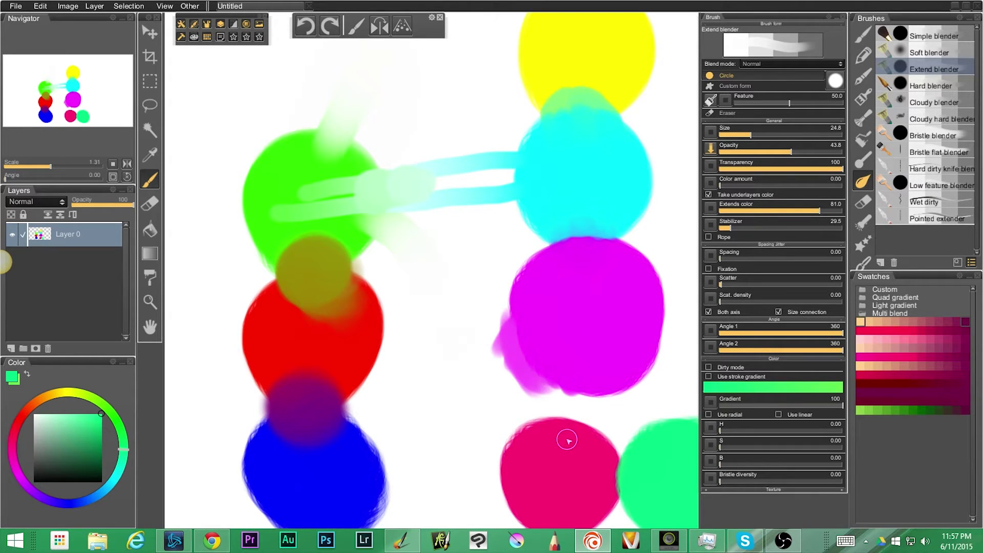
{"action": "mouse_move", "coordinate": [574, 369]}
{"action": "left_mouse_down"}
{"action": "mouse_move", "coordinate": [572, 461]}
{"action": "mouse_move", "coordinate": [568, 367]}
{"action": "mouse_move", "coordinate": [562, 462]}
{"action": "mouse_move", "coordinate": [561, 398]}
{"action": "mouse_move", "coordinate": [575, 380]}
{"action": "mouse_move", "coordinate": [582, 403]}
{"action": "mouse_move", "coordinate": [589, 380]}
{"action": "mouse_move", "coordinate": [545, 436]}
{"action": "mouse_move", "coordinate": [577, 371]}
{"action": "mouse_move", "coordinate": [545, 402]}
{"action": "mouse_move", "coordinate": [577, 353]}
{"action": "mouse_move", "coordinate": [579, 461]}
{"action": "mouse_move", "coordinate": [562, 432]}
{"action": "mouse_move", "coordinate": [576, 366]}
{"action": "mouse_move", "coordinate": [599, 430]}
{"action": "mouse_move", "coordinate": [577, 488]}
{"action": "mouse_move", "coordinate": [569, 397]}
{"action": "mouse_move", "coordinate": [573, 512]}
{"action": "mouse_move", "coordinate": [533, 452]}
{"action": "mouse_move", "coordinate": [555, 401]}
{"action": "left_mouse_up"}
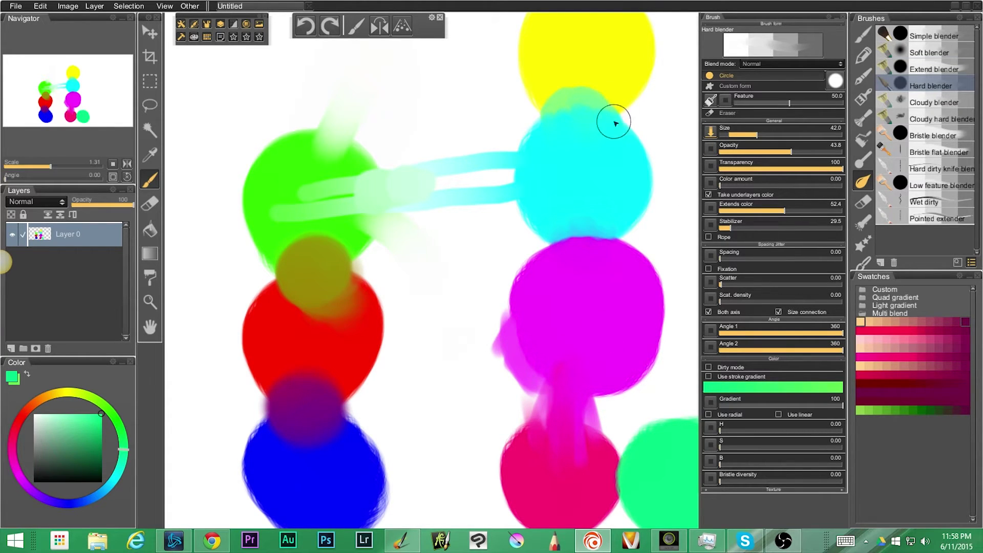
Step: Blend the seam between the yellow and cyan circles using the Hard blender
{"action": "left_click_drag", "start_coordinate": [616, 148], "coordinate": [592, 265]}
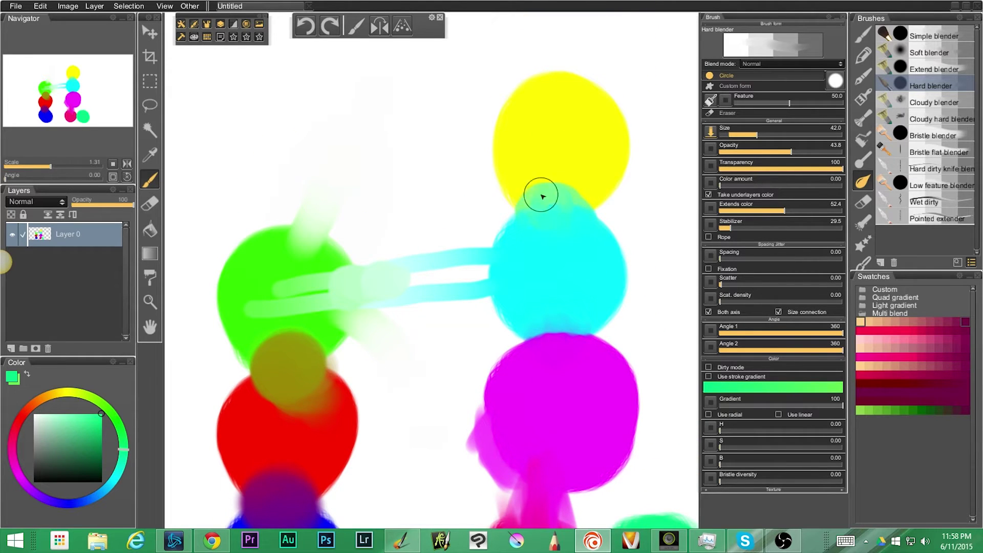
{"action": "mouse_move", "coordinate": [546, 193]}
{"action": "left_mouse_down"}
{"action": "mouse_move", "coordinate": [537, 184]}
{"action": "mouse_move", "coordinate": [567, 207]}
{"action": "left_mouse_up"}
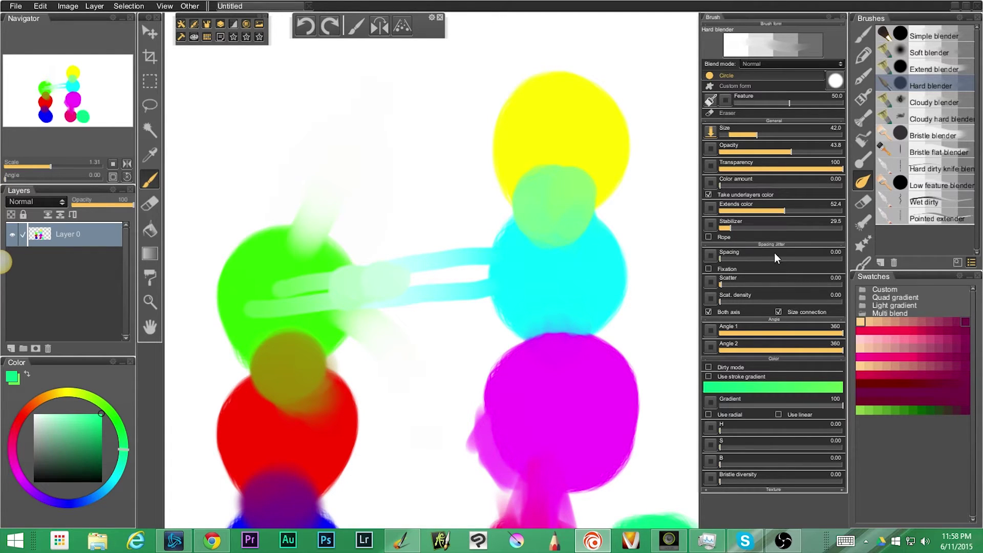
Step: Compare the settings of the Simple blender and Extend blender presets, especially Extends color
{"action": "left_click", "coordinate": [927, 32]}
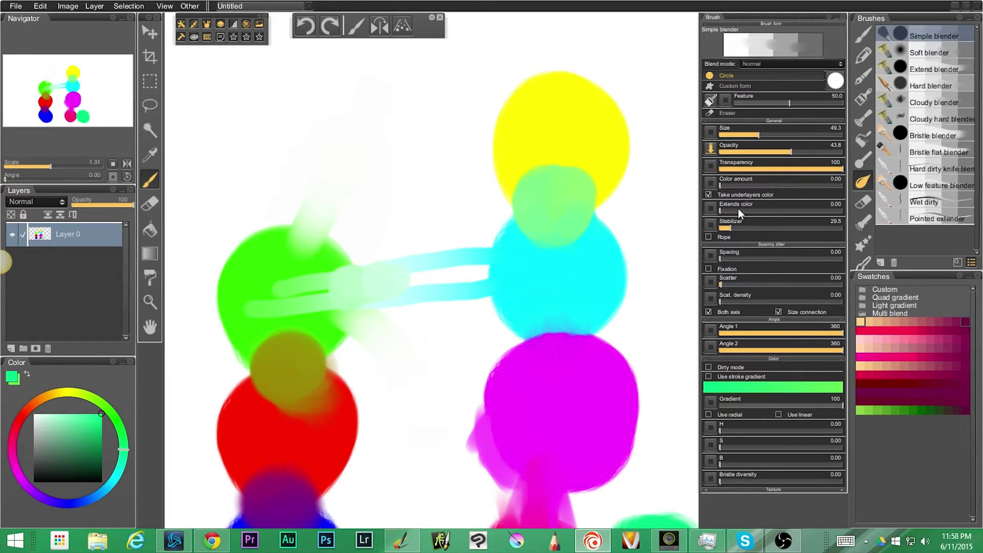
{"action": "left_click", "coordinate": [924, 69]}
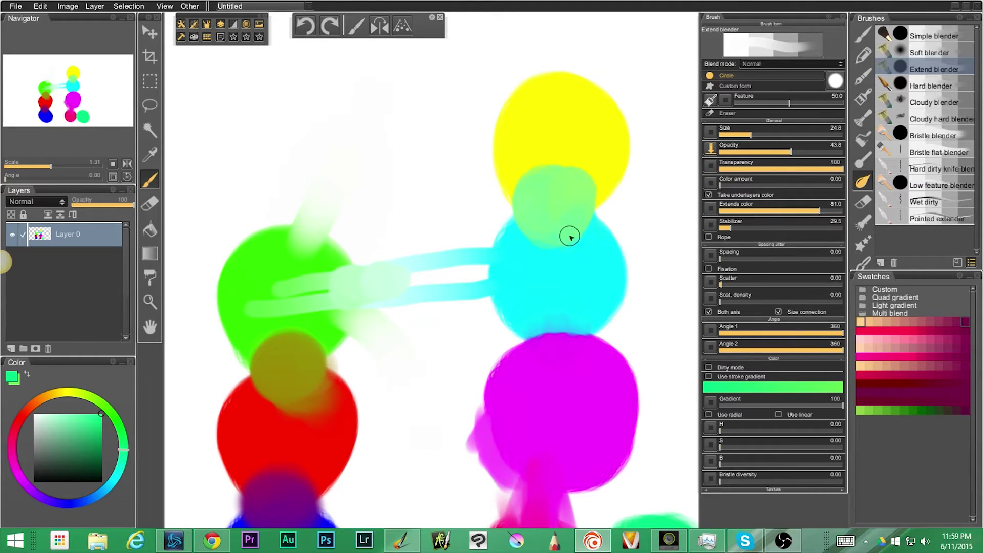
{"action": "left_click", "coordinate": [936, 78]}
Step: Blend the seam between the cyan and magenta circles with the Cloudy blender
{"action": "left_click", "coordinate": [927, 105]}
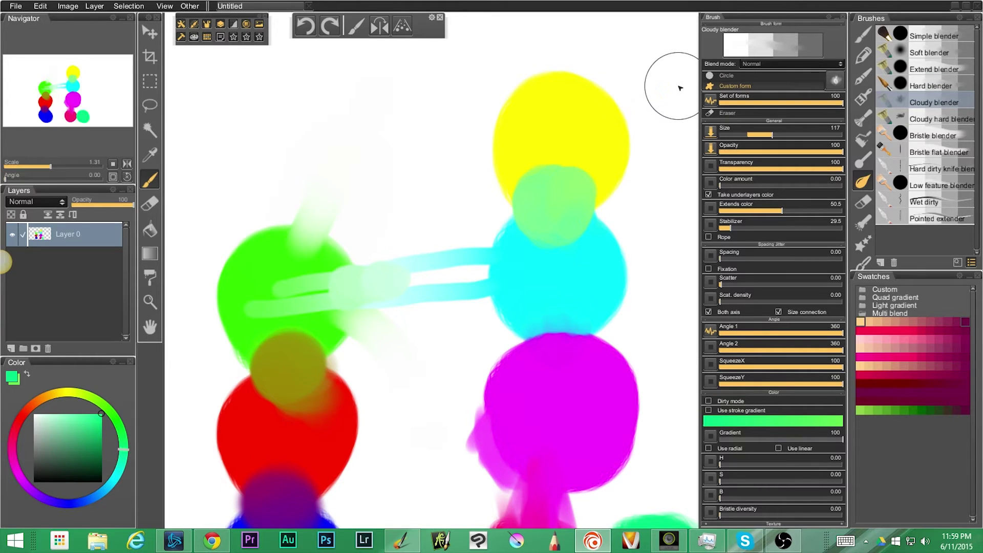
{"action": "mouse_move", "coordinate": [568, 324]}
{"action": "left_mouse_down"}
{"action": "mouse_move", "coordinate": [541, 358]}
{"action": "mouse_move", "coordinate": [591, 341]}
{"action": "mouse_move", "coordinate": [568, 339]}
{"action": "mouse_move", "coordinate": [543, 358]}
{"action": "mouse_move", "coordinate": [517, 347]}
{"action": "mouse_move", "coordinate": [486, 358]}
{"action": "mouse_move", "coordinate": [501, 324]}
{"action": "mouse_move", "coordinate": [510, 336]}
{"action": "mouse_move", "coordinate": [495, 341]}
{"action": "mouse_move", "coordinate": [503, 348]}
{"action": "mouse_move", "coordinate": [631, 307]}
{"action": "mouse_move", "coordinate": [617, 336]}
{"action": "mouse_move", "coordinate": [605, 326]}
{"action": "mouse_move", "coordinate": [595, 341]}
{"action": "mouse_move", "coordinate": [575, 336]}
{"action": "mouse_move", "coordinate": [626, 364]}
{"action": "mouse_move", "coordinate": [628, 380]}
{"action": "mouse_move", "coordinate": [612, 346]}
{"action": "mouse_move", "coordinate": [633, 327]}
{"action": "mouse_move", "coordinate": [631, 300]}
{"action": "mouse_move", "coordinate": [607, 337]}
{"action": "mouse_move", "coordinate": [510, 342]}
{"action": "mouse_move", "coordinate": [526, 333]}
{"action": "mouse_move", "coordinate": [545, 330]}
{"action": "mouse_move", "coordinate": [553, 354]}
{"action": "mouse_move", "coordinate": [514, 358]}
{"action": "left_mouse_up"}
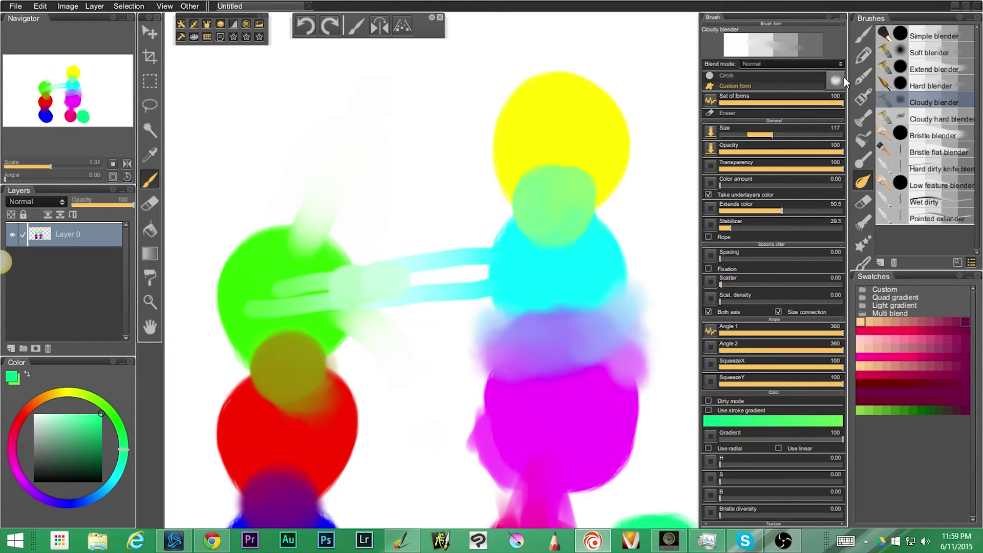
Step: Review the brush form and settings of the Simple, Soft, Extend, Hard and Cloudy blender presets
{"action": "left_click", "coordinate": [936, 84]}
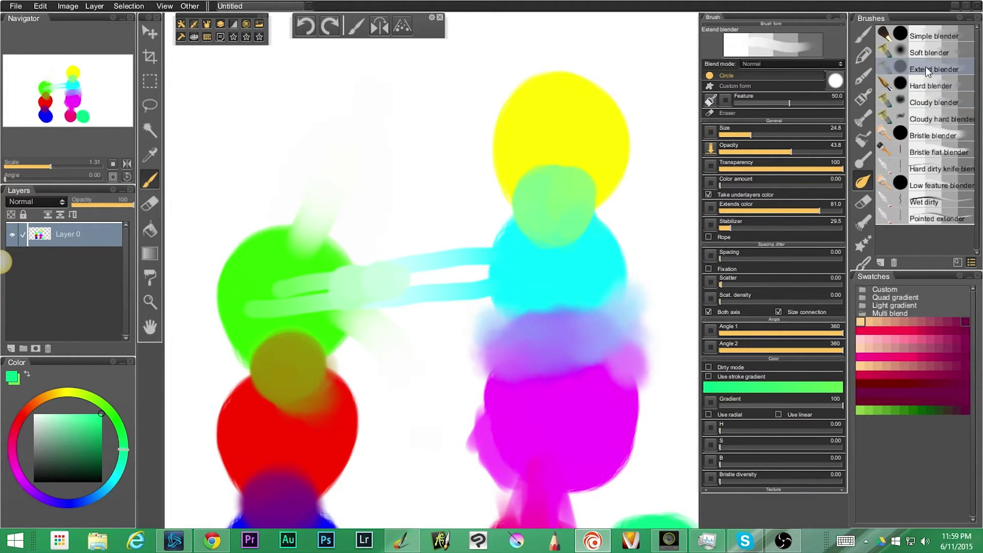
{"action": "left_click", "coordinate": [925, 35]}
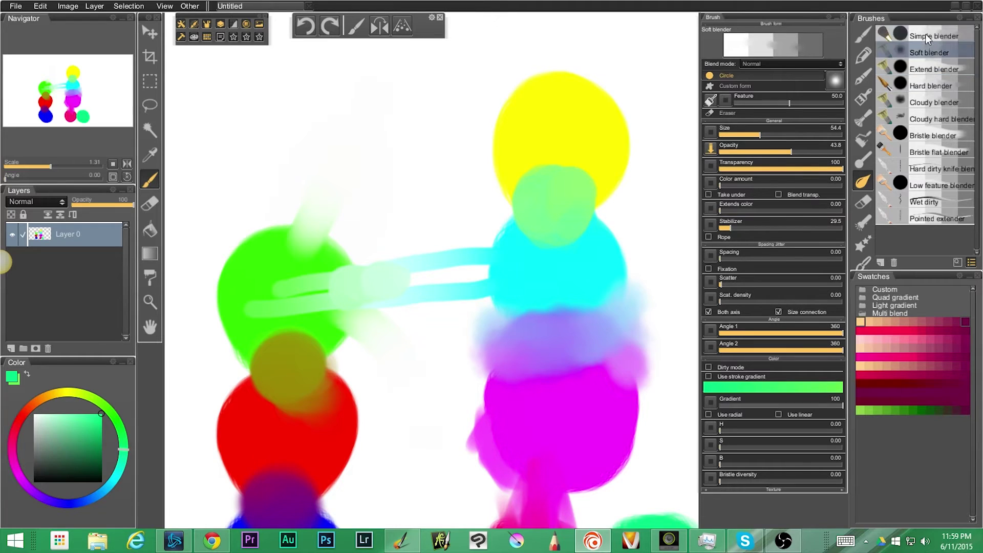
{"action": "left_click", "coordinate": [911, 55]}
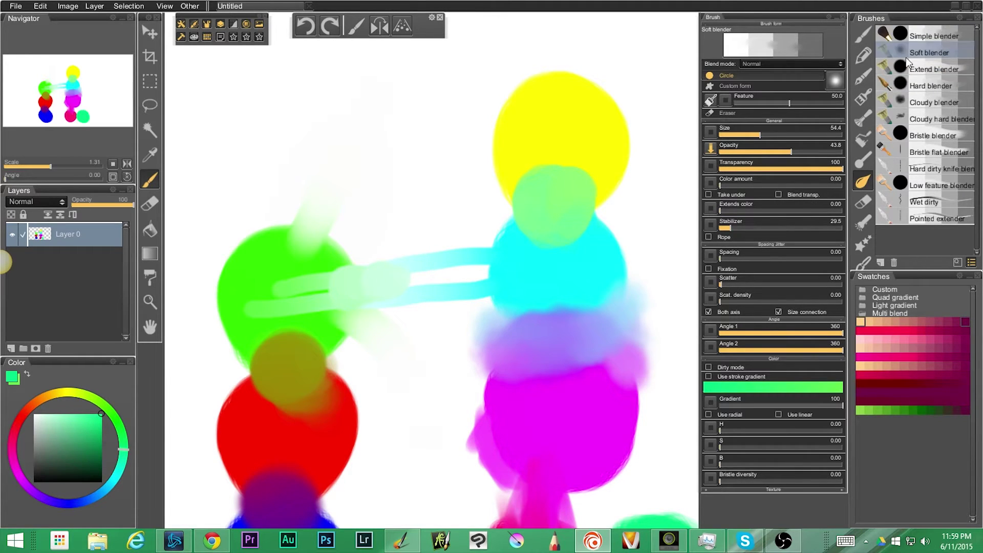
{"action": "left_click", "coordinate": [927, 84]}
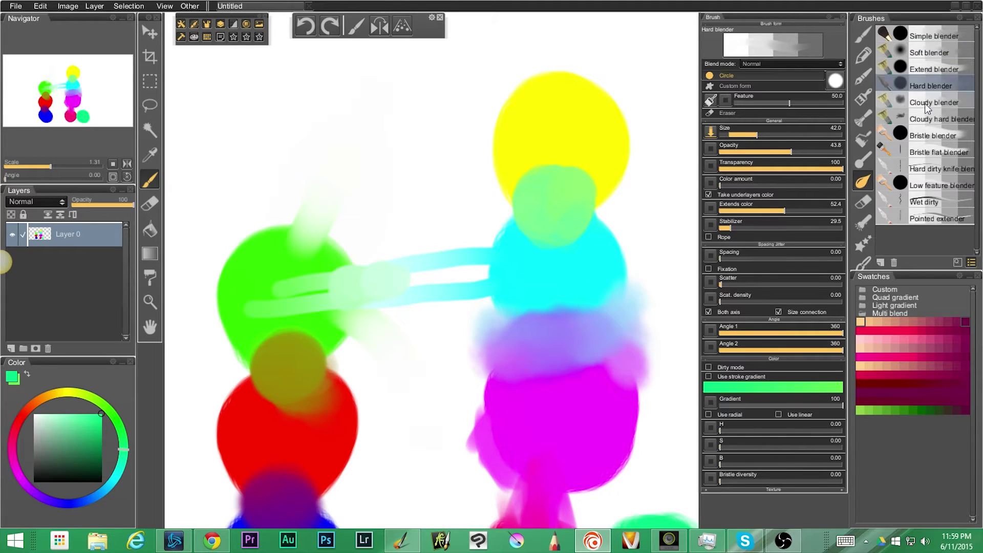
{"action": "left_click", "coordinate": [925, 104]}
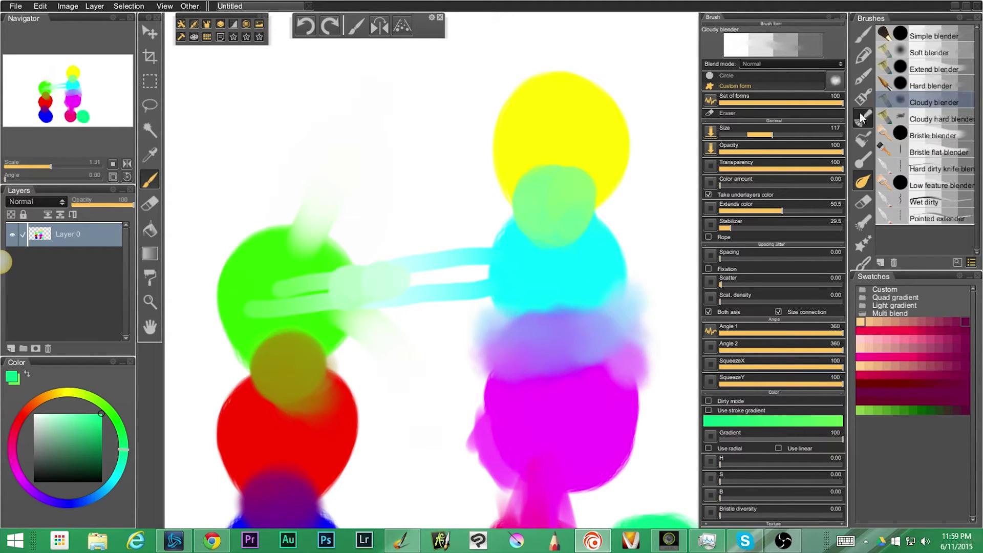
Step: Blend the seam between the crimson and mint-green circles with the Cloudy hard blender, and its upper part with the Cloudy blender
{"action": "left_click", "coordinate": [921, 118]}
{"action": "scroll", "coordinate": [592, 323], "scroll_direction": "down", "scroll_amount": 2}
{"action": "left_click_drag", "start_coordinate": [592, 323], "coordinate": [492, 158]}
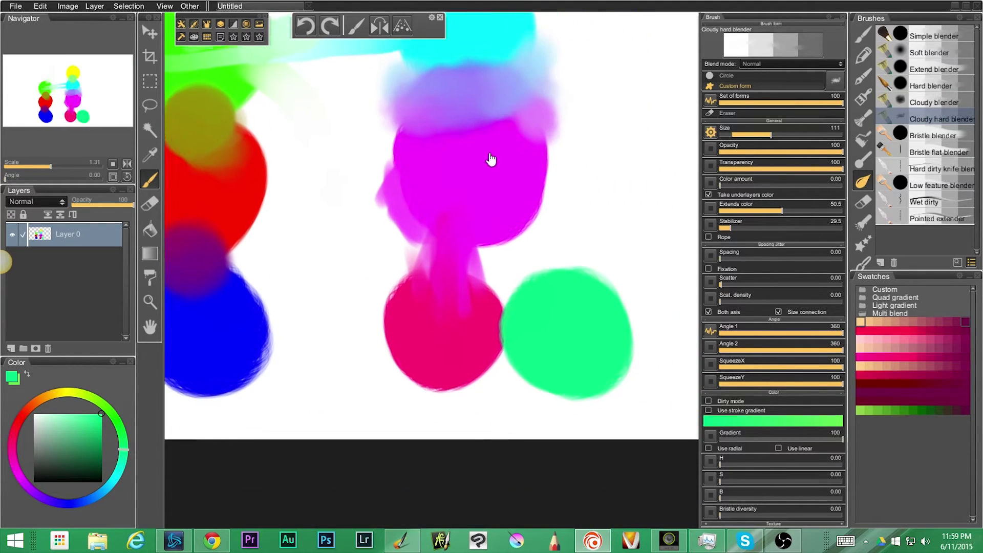
{"action": "mouse_move", "coordinate": [505, 340]}
{"action": "left_mouse_down"}
{"action": "mouse_move", "coordinate": [511, 323]}
{"action": "mouse_move", "coordinate": [519, 347]}
{"action": "mouse_move", "coordinate": [490, 362]}
{"action": "mouse_move", "coordinate": [519, 379]}
{"action": "mouse_move", "coordinate": [529, 361]}
{"action": "mouse_move", "coordinate": [483, 362]}
{"action": "mouse_move", "coordinate": [509, 352]}
{"action": "mouse_move", "coordinate": [505, 369]}
{"action": "mouse_move", "coordinate": [521, 303]}
{"action": "left_mouse_up"}
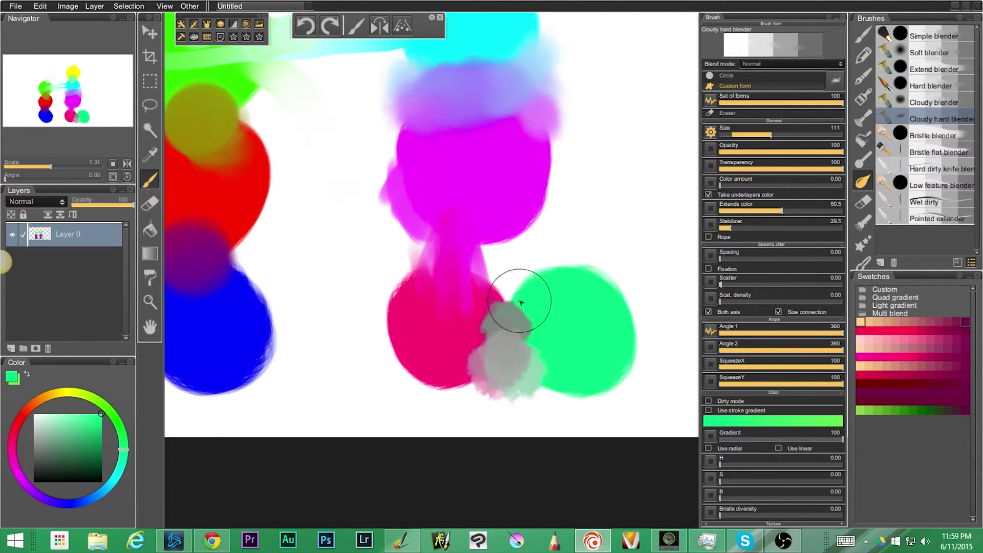
{"action": "left_click", "coordinate": [924, 96]}
{"action": "mouse_move", "coordinate": [511, 290]}
{"action": "left_mouse_down"}
{"action": "mouse_move", "coordinate": [516, 282]}
{"action": "mouse_move", "coordinate": [511, 302]}
{"action": "mouse_move", "coordinate": [553, 267]}
{"action": "mouse_move", "coordinate": [496, 287]}
{"action": "left_mouse_up"}
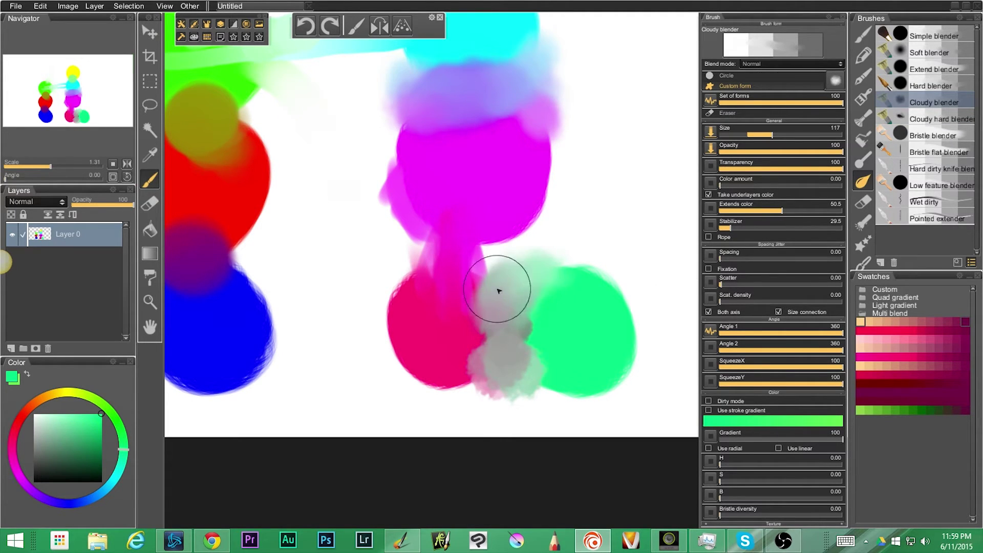
Step: Smear the blue circle's left edge outward with the Bristle blender at size 25.7
{"action": "left_click", "coordinate": [930, 136]}
{"action": "left_click_drag", "start_coordinate": [334, 341], "coordinate": [513, 358]}
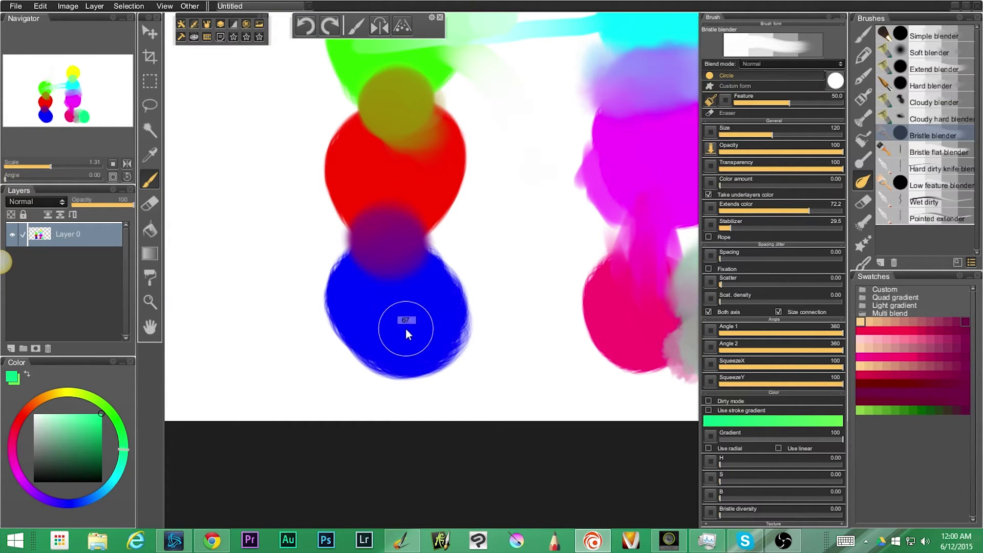
{"action": "left_click_drag", "start_coordinate": [334, 272], "coordinate": [298, 272]}
{"action": "mouse_move", "coordinate": [351, 301]}
{"action": "left_mouse_down"}
{"action": "mouse_move", "coordinate": [321, 309]}
{"action": "mouse_move", "coordinate": [297, 332]}
{"action": "left_mouse_up"}
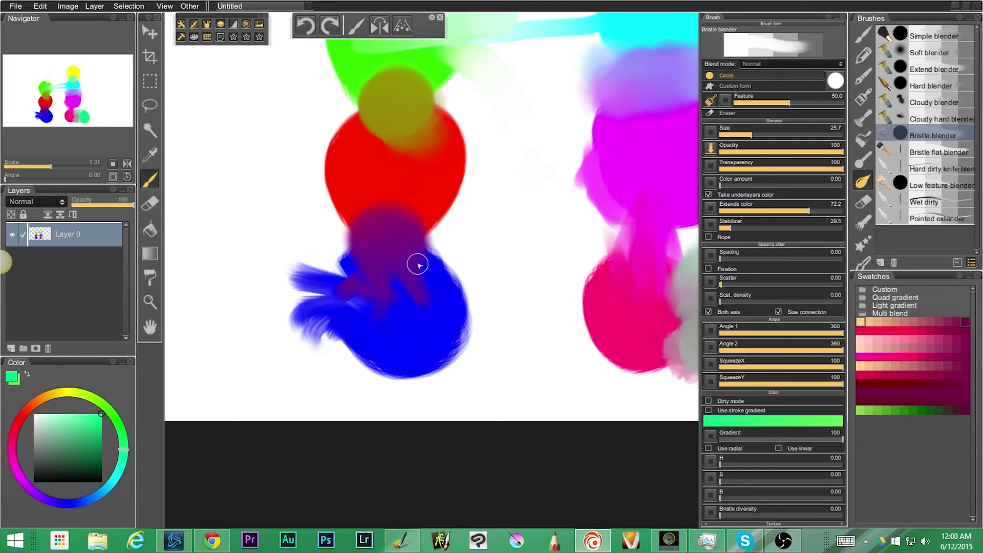
Step: Work the purple overlap between the red and blue circles down into the blue with overlapping Bristle blender strokes
{"action": "left_click", "coordinate": [385, 295]}
{"action": "mouse_move", "coordinate": [372, 302]}
{"action": "left_mouse_down"}
{"action": "mouse_move", "coordinate": [461, 247]}
{"action": "mouse_move", "coordinate": [483, 253]}
{"action": "mouse_move", "coordinate": [384, 277]}
{"action": "left_mouse_up"}
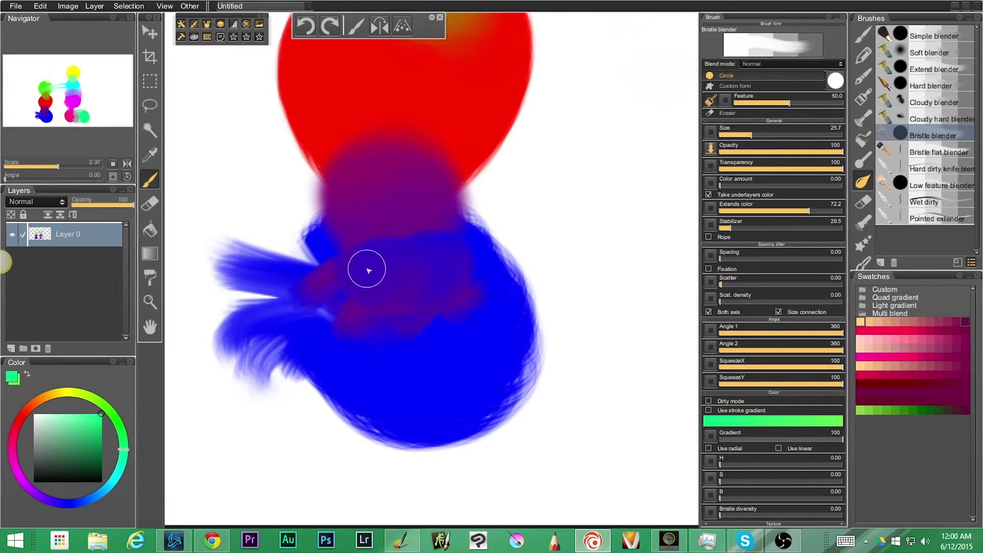
{"action": "mouse_move", "coordinate": [413, 283]}
{"action": "left_mouse_down"}
{"action": "mouse_move", "coordinate": [501, 255]}
{"action": "mouse_move", "coordinate": [345, 303]}
{"action": "mouse_move", "coordinate": [354, 245]}
{"action": "left_mouse_up"}
{"action": "left_click_drag", "start_coordinate": [453, 280], "coordinate": [405, 255]}
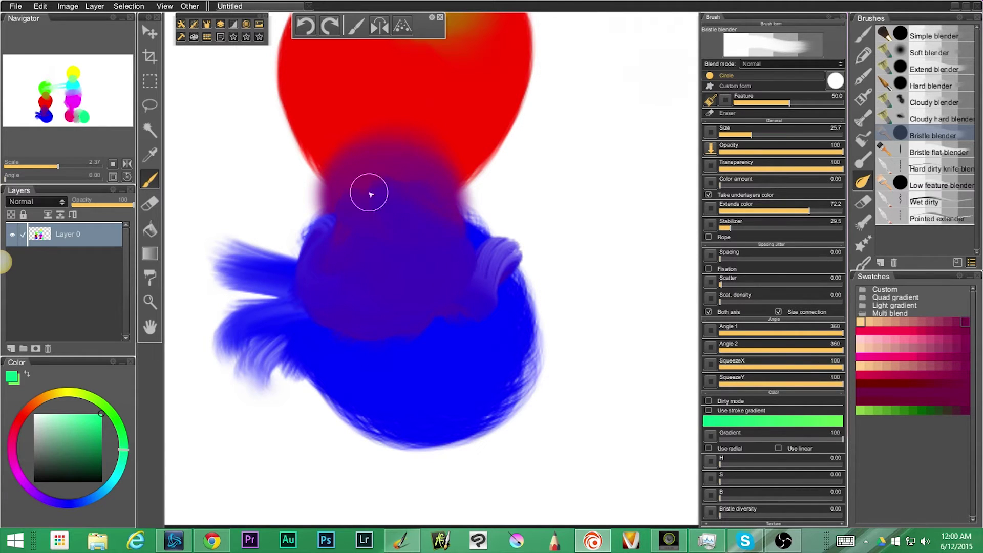
{"action": "mouse_move", "coordinate": [417, 276]}
{"action": "left_mouse_down"}
{"action": "mouse_move", "coordinate": [450, 254]}
{"action": "mouse_move", "coordinate": [370, 242]}
{"action": "left_mouse_up"}
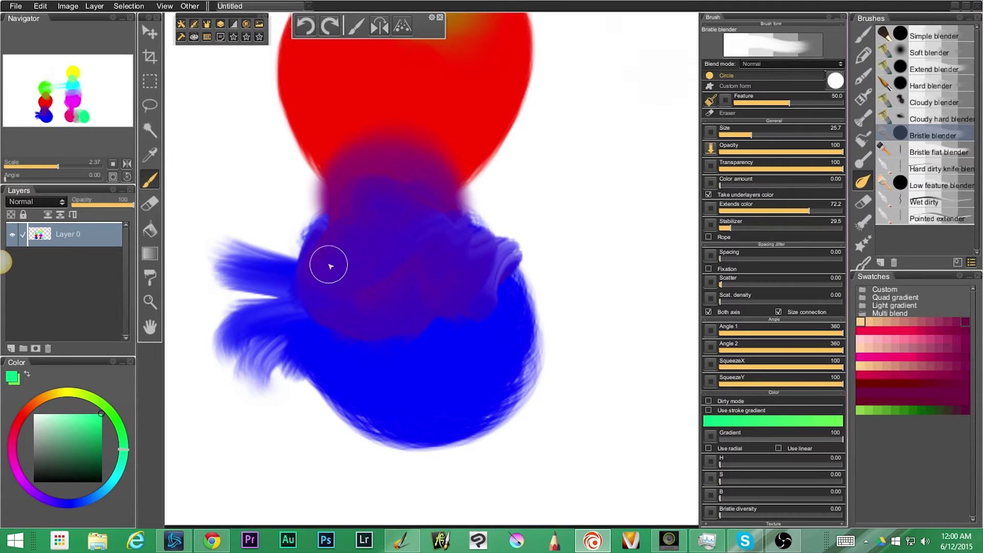
{"action": "mouse_move", "coordinate": [347, 308]}
{"action": "left_mouse_down"}
{"action": "mouse_move", "coordinate": [407, 288]}
{"action": "mouse_move", "coordinate": [311, 342]}
{"action": "mouse_move", "coordinate": [424, 330]}
{"action": "mouse_move", "coordinate": [451, 335]}
{"action": "mouse_move", "coordinate": [446, 342]}
{"action": "mouse_move", "coordinate": [492, 297]}
{"action": "left_mouse_up"}
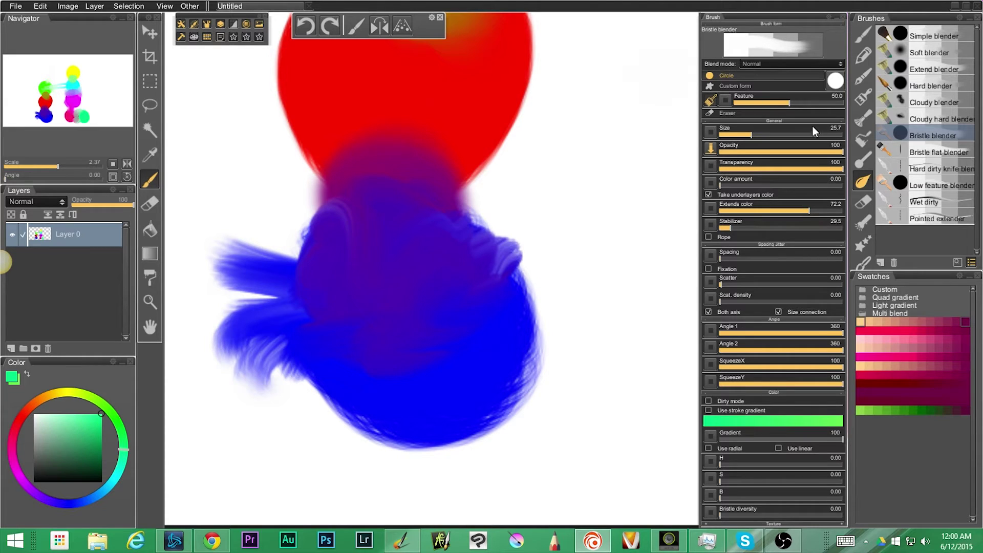
Step: Drag the olive overlap down into the red circle and up into the green one with the Bristle flat blender
{"action": "left_click", "coordinate": [940, 150]}
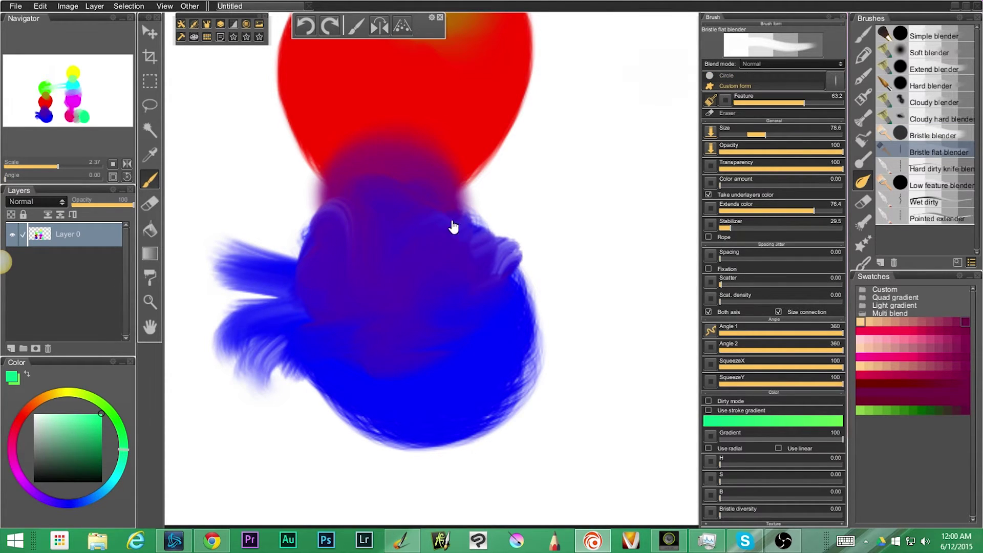
{"action": "left_click_drag", "start_coordinate": [453, 229], "coordinate": [465, 369]}
{"action": "mouse_move", "coordinate": [391, 131]}
{"action": "left_mouse_down"}
{"action": "mouse_move", "coordinate": [376, 165]}
{"action": "mouse_move", "coordinate": [463, 213]}
{"action": "mouse_move", "coordinate": [483, 191]}
{"action": "mouse_move", "coordinate": [481, 122]}
{"action": "mouse_move", "coordinate": [389, 110]}
{"action": "mouse_move", "coordinate": [423, 81]}
{"action": "left_mouse_up"}
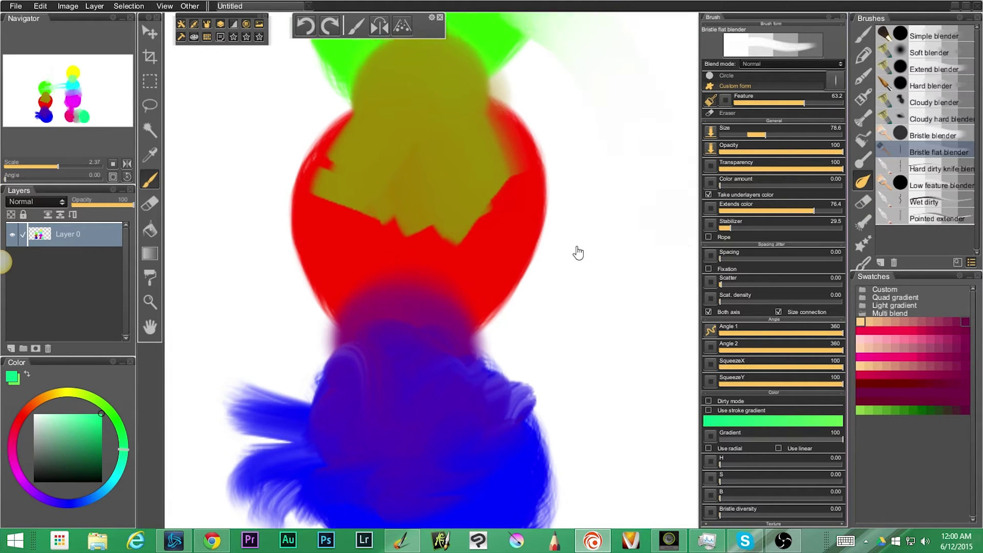
{"action": "left_click_drag", "start_coordinate": [578, 253], "coordinate": [588, 405]}
{"action": "mouse_move", "coordinate": [423, 188]}
{"action": "left_mouse_down"}
{"action": "mouse_move", "coordinate": [406, 204]}
{"action": "mouse_move", "coordinate": [409, 214]}
{"action": "mouse_move", "coordinate": [421, 194]}
{"action": "mouse_move", "coordinate": [488, 181]}
{"action": "mouse_move", "coordinate": [443, 178]}
{"action": "mouse_move", "coordinate": [430, 204]}
{"action": "mouse_move", "coordinate": [382, 197]}
{"action": "mouse_move", "coordinate": [415, 221]}
{"action": "mouse_move", "coordinate": [457, 219]}
{"action": "mouse_move", "coordinate": [470, 207]}
{"action": "mouse_move", "coordinate": [466, 214]}
{"action": "mouse_move", "coordinate": [424, 188]}
{"action": "mouse_move", "coordinate": [428, 134]}
{"action": "mouse_move", "coordinate": [442, 209]}
{"action": "mouse_move", "coordinate": [384, 169]}
{"action": "mouse_move", "coordinate": [415, 221]}
{"action": "mouse_move", "coordinate": [418, 281]}
{"action": "mouse_move", "coordinate": [397, 217]}
{"action": "mouse_move", "coordinate": [402, 287]}
{"action": "mouse_move", "coordinate": [419, 266]}
{"action": "mouse_move", "coordinate": [433, 205]}
{"action": "mouse_move", "coordinate": [452, 267]}
{"action": "mouse_move", "coordinate": [469, 217]}
{"action": "mouse_move", "coordinate": [435, 180]}
{"action": "mouse_move", "coordinate": [383, 181]}
{"action": "mouse_move", "coordinate": [475, 181]}
{"action": "mouse_move", "coordinate": [455, 219]}
{"action": "mouse_move", "coordinate": [422, 207]}
{"action": "mouse_move", "coordinate": [429, 192]}
{"action": "mouse_move", "coordinate": [432, 164]}
{"action": "left_mouse_up"}
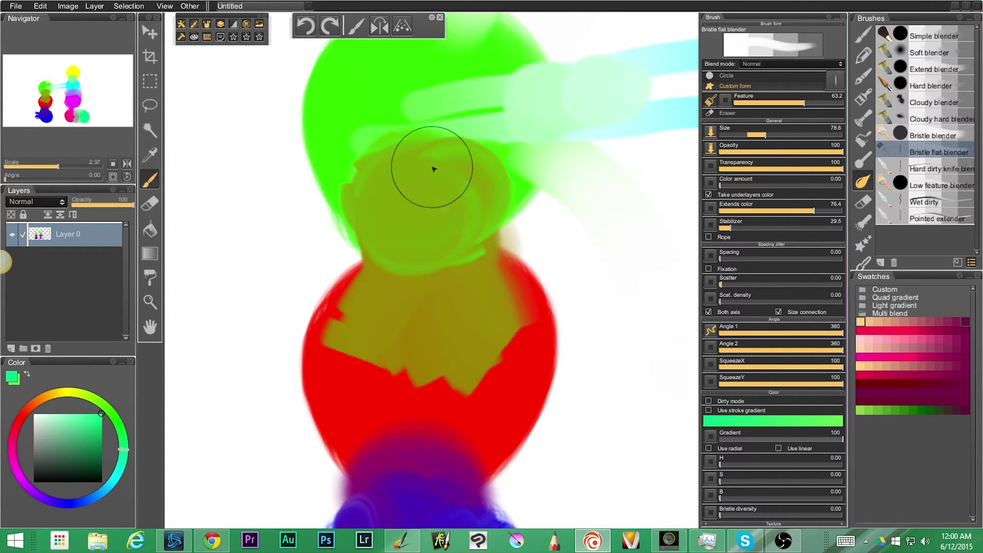
Step: Break up the seam between the cyan and magenta circles with short Hard dirty knife blend strokes
{"action": "left_click", "coordinate": [936, 169]}
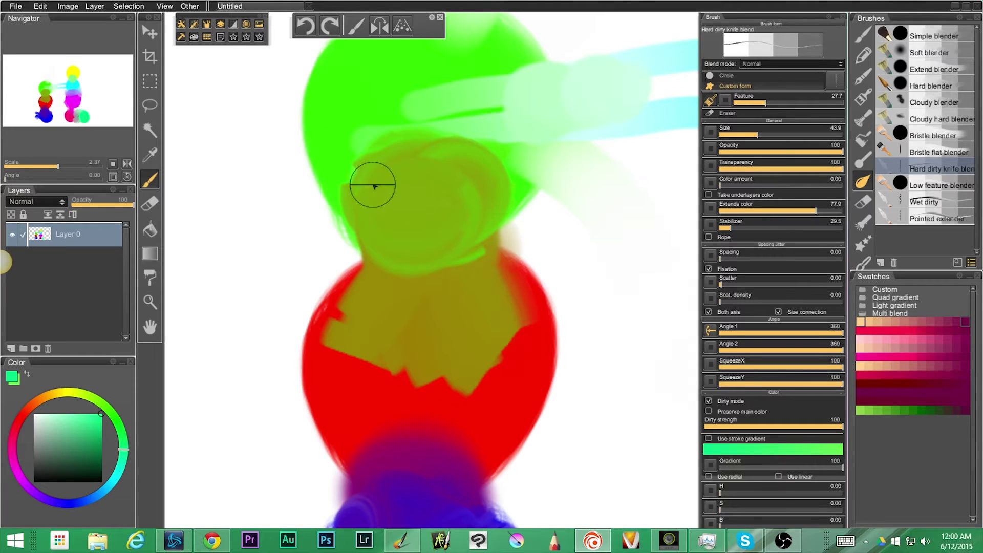
{"action": "left_click_drag", "start_coordinate": [503, 300], "coordinate": [269, 210]}
{"action": "left_click_drag", "start_coordinate": [517, 246], "coordinate": [406, 322]}
{"action": "mouse_move", "coordinate": [464, 171]}
{"action": "left_mouse_down"}
{"action": "mouse_move", "coordinate": [463, 263]}
{"action": "mouse_move", "coordinate": [450, 225]}
{"action": "mouse_move", "coordinate": [482, 252]}
{"action": "mouse_move", "coordinate": [562, 225]}
{"action": "mouse_move", "coordinate": [587, 247]}
{"action": "mouse_move", "coordinate": [496, 266]}
{"action": "mouse_move", "coordinate": [422, 266]}
{"action": "mouse_move", "coordinate": [536, 257]}
{"action": "mouse_move", "coordinate": [566, 239]}
{"action": "mouse_move", "coordinate": [589, 270]}
{"action": "mouse_move", "coordinate": [474, 237]}
{"action": "mouse_move", "coordinate": [444, 263]}
{"action": "mouse_move", "coordinate": [504, 197]}
{"action": "mouse_move", "coordinate": [562, 195]}
{"action": "mouse_move", "coordinate": [472, 195]}
{"action": "mouse_move", "coordinate": [454, 162]}
{"action": "mouse_move", "coordinate": [444, 179]}
{"action": "mouse_move", "coordinate": [496, 103]}
{"action": "mouse_move", "coordinate": [470, 123]}
{"action": "mouse_move", "coordinate": [466, 184]}
{"action": "mouse_move", "coordinate": [521, 147]}
{"action": "mouse_move", "coordinate": [520, 88]}
{"action": "mouse_move", "coordinate": [414, 145]}
{"action": "mouse_move", "coordinate": [441, 97]}
{"action": "mouse_move", "coordinate": [531, 201]}
{"action": "mouse_move", "coordinate": [601, 166]}
{"action": "mouse_move", "coordinate": [533, 138]}
{"action": "mouse_move", "coordinate": [558, 116]}
{"action": "mouse_move", "coordinate": [529, 158]}
{"action": "mouse_move", "coordinate": [510, 305]}
{"action": "mouse_move", "coordinate": [487, 233]}
{"action": "mouse_move", "coordinate": [527, 158]}
{"action": "mouse_move", "coordinate": [507, 263]}
{"action": "mouse_move", "coordinate": [547, 136]}
{"action": "mouse_move", "coordinate": [496, 224]}
{"action": "mouse_move", "coordinate": [547, 249]}
{"action": "mouse_move", "coordinate": [606, 176]}
{"action": "mouse_move", "coordinate": [571, 158]}
{"action": "mouse_move", "coordinate": [575, 194]}
{"action": "mouse_move", "coordinate": [605, 235]}
{"action": "mouse_move", "coordinate": [626, 237]}
{"action": "mouse_move", "coordinate": [597, 208]}
{"action": "mouse_move", "coordinate": [520, 278]}
{"action": "mouse_move", "coordinate": [475, 272]}
{"action": "mouse_move", "coordinate": [589, 308]}
{"action": "left_mouse_up"}
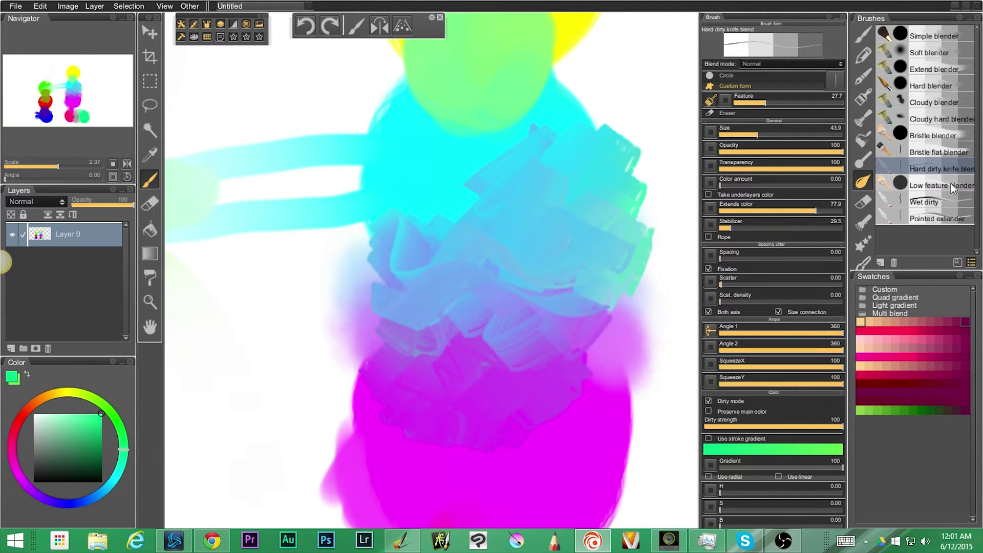
Step: Smooth the upper magenta area with the Low feature blender, and feather green strokes along both sides of the magenta circle at size 49
{"action": "left_click", "coordinate": [933, 187]}
{"action": "scroll", "coordinate": [453, 330], "scroll_direction": "down", "scroll_amount": 5}
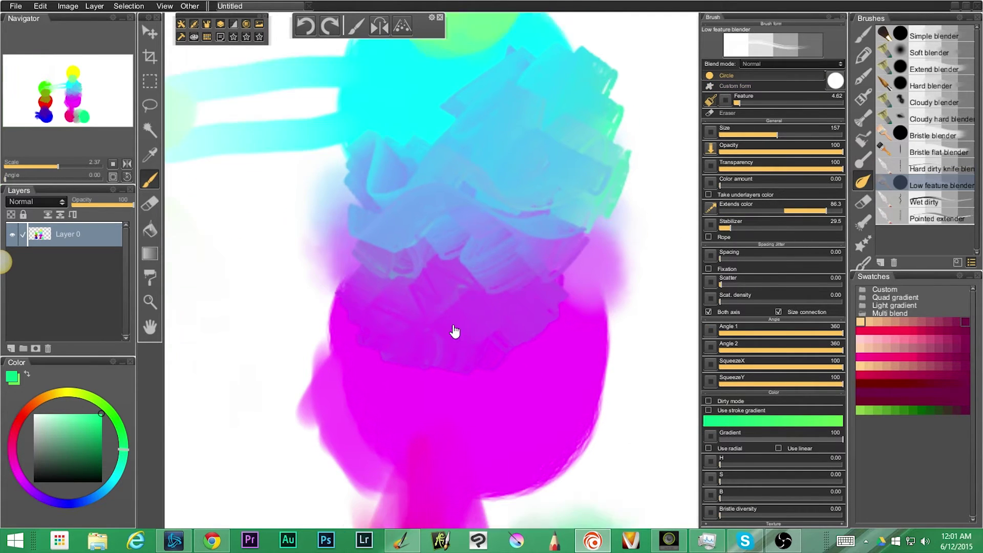
{"action": "mouse_move", "coordinate": [582, 280]}
{"action": "left_mouse_down"}
{"action": "mouse_move", "coordinate": [546, 298]}
{"action": "mouse_move", "coordinate": [505, 296]}
{"action": "left_mouse_up"}
{"action": "left_click_drag", "start_coordinate": [516, 252], "coordinate": [546, 218]}
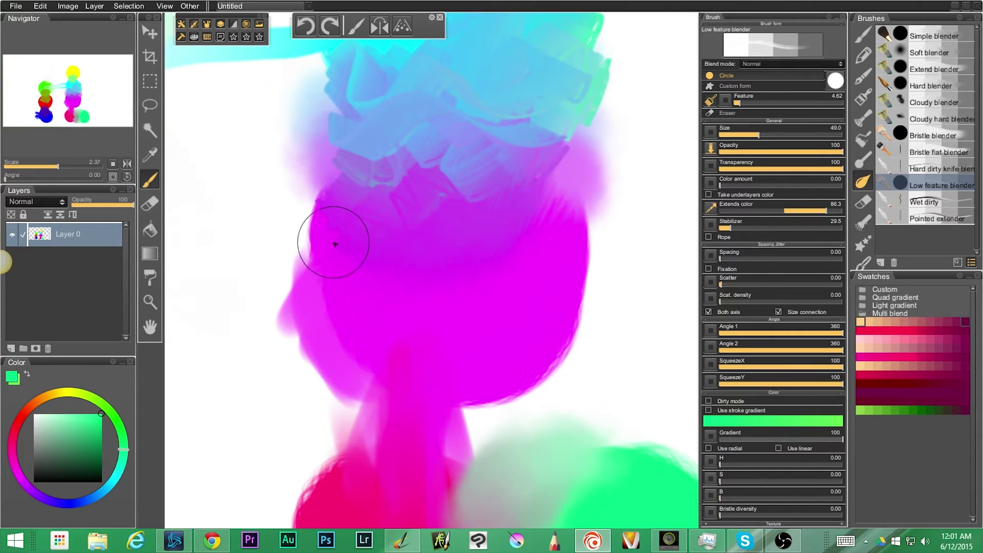
{"action": "mouse_move", "coordinate": [327, 226]}
{"action": "left_mouse_down"}
{"action": "mouse_move", "coordinate": [290, 251]}
{"action": "mouse_move", "coordinate": [324, 267]}
{"action": "mouse_move", "coordinate": [280, 289]}
{"action": "mouse_move", "coordinate": [303, 321]}
{"action": "mouse_move", "coordinate": [325, 399]}
{"action": "mouse_move", "coordinate": [377, 381]}
{"action": "left_mouse_up"}
{"action": "mouse_move", "coordinate": [563, 342]}
{"action": "left_mouse_down"}
{"action": "mouse_move", "coordinate": [555, 325]}
{"action": "mouse_move", "coordinate": [599, 292]}
{"action": "mouse_move", "coordinate": [593, 246]}
{"action": "left_mouse_up"}
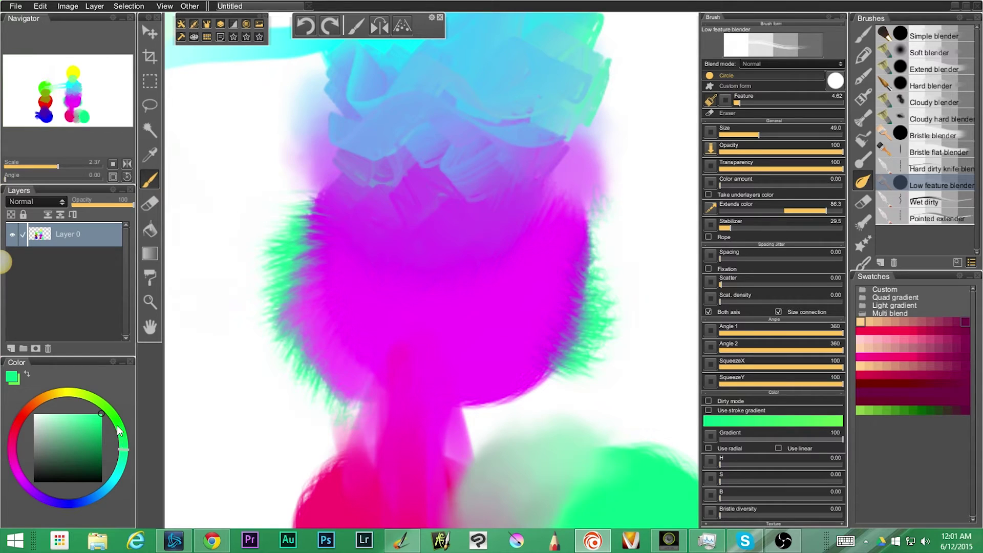
Step: Feather the magenta circle's edges with the Low feature blender, using white on the lower right and dark green at size 21.1 on the lower left
{"action": "left_click", "coordinate": [33, 413]}
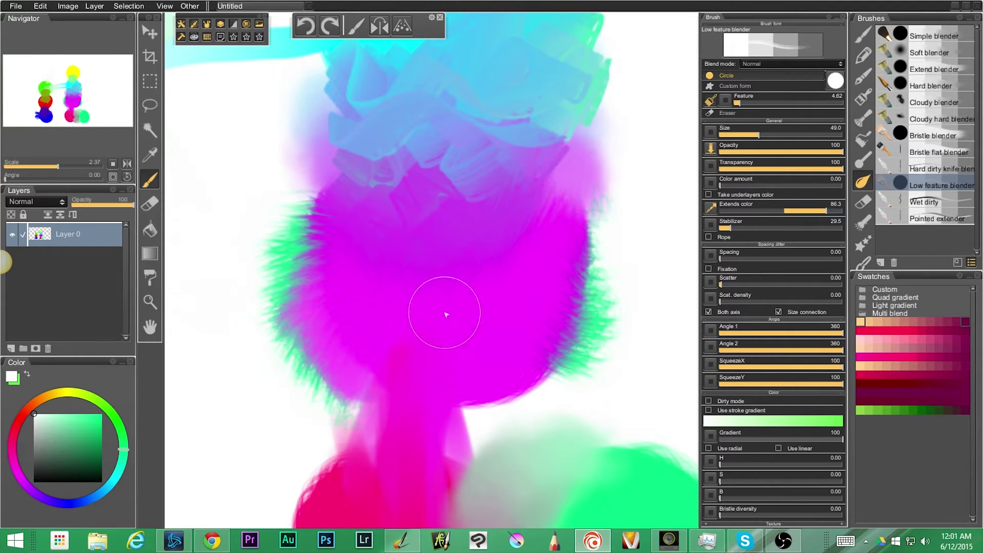
{"action": "mouse_move", "coordinate": [558, 392]}
{"action": "left_mouse_down"}
{"action": "mouse_move", "coordinate": [618, 360]}
{"action": "mouse_move", "coordinate": [612, 350]}
{"action": "mouse_move", "coordinate": [633, 327]}
{"action": "mouse_move", "coordinate": [595, 232]}
{"action": "mouse_move", "coordinate": [596, 202]}
{"action": "mouse_move", "coordinate": [623, 251]}
{"action": "mouse_move", "coordinate": [596, 364]}
{"action": "mouse_move", "coordinate": [489, 398]}
{"action": "mouse_move", "coordinate": [455, 436]}
{"action": "mouse_move", "coordinate": [544, 428]}
{"action": "mouse_move", "coordinate": [505, 420]}
{"action": "left_mouse_up"}
{"action": "mouse_move", "coordinate": [443, 313]}
{"action": "left_mouse_down"}
{"action": "mouse_move", "coordinate": [512, 318]}
{"action": "mouse_move", "coordinate": [381, 275]}
{"action": "left_mouse_up"}
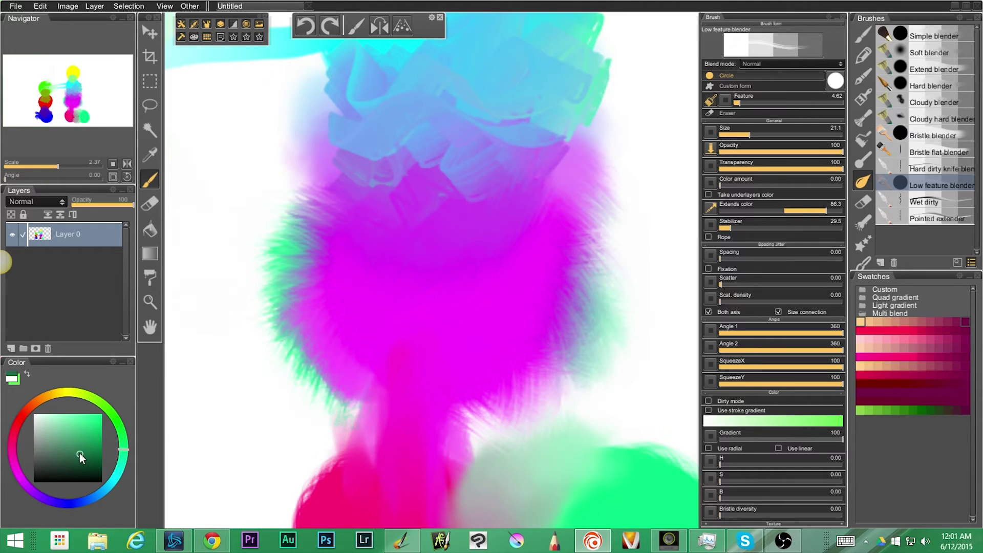
{"action": "mouse_move", "coordinate": [349, 367]}
{"action": "left_mouse_down"}
{"action": "mouse_move", "coordinate": [318, 373]}
{"action": "mouse_move", "coordinate": [311, 340]}
{"action": "mouse_move", "coordinate": [284, 362]}
{"action": "mouse_move", "coordinate": [301, 352]}
{"action": "mouse_move", "coordinate": [314, 406]}
{"action": "mouse_move", "coordinate": [365, 376]}
{"action": "left_mouse_up"}
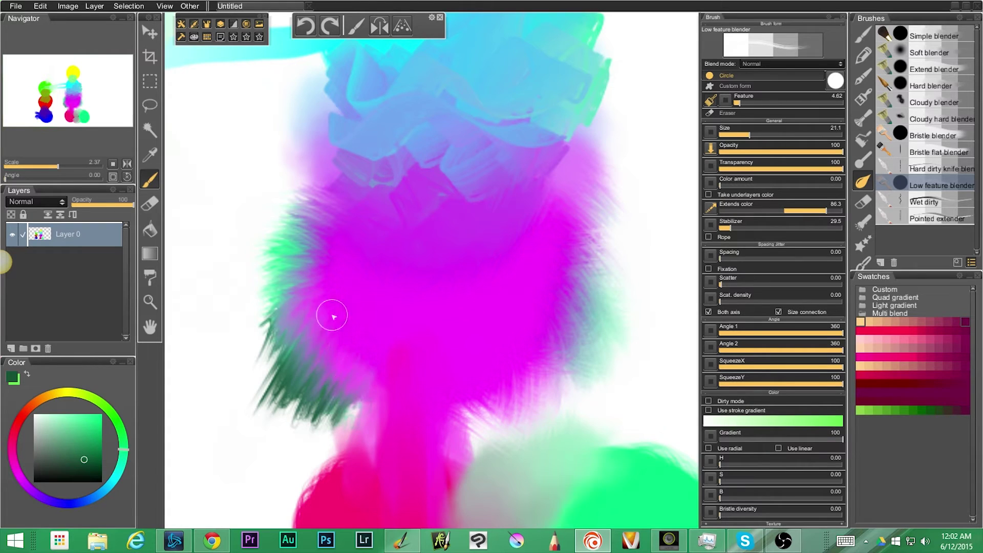
{"action": "mouse_move", "coordinate": [303, 342]}
{"action": "left_mouse_down"}
{"action": "mouse_move", "coordinate": [255, 340]}
{"action": "mouse_move", "coordinate": [309, 353]}
{"action": "mouse_move", "coordinate": [340, 424]}
{"action": "mouse_move", "coordinate": [358, 413]}
{"action": "left_mouse_up"}
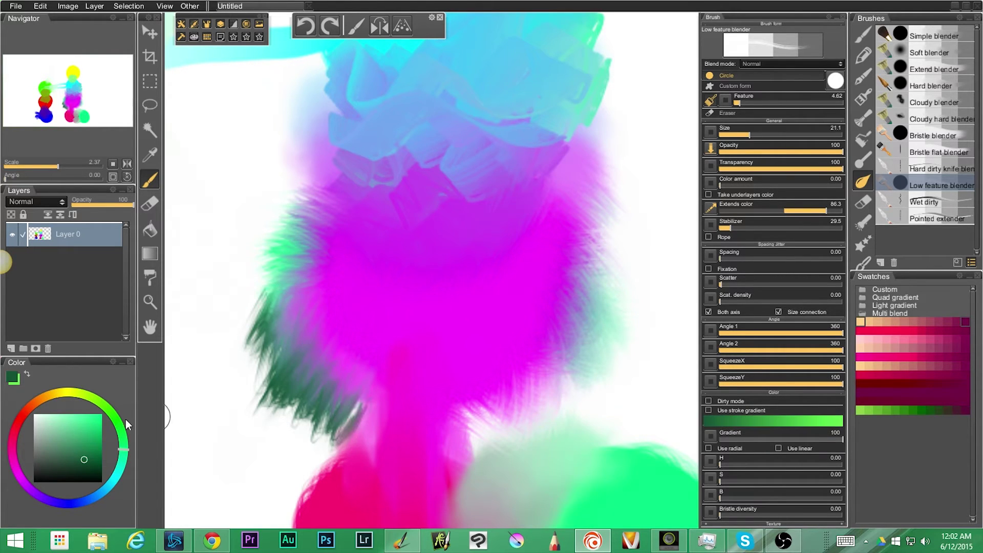
Step: Smear the cyan and magenta areas together and the mint-green circle into the crimson one with the Wet dirty brush
{"action": "left_click", "coordinate": [934, 200]}
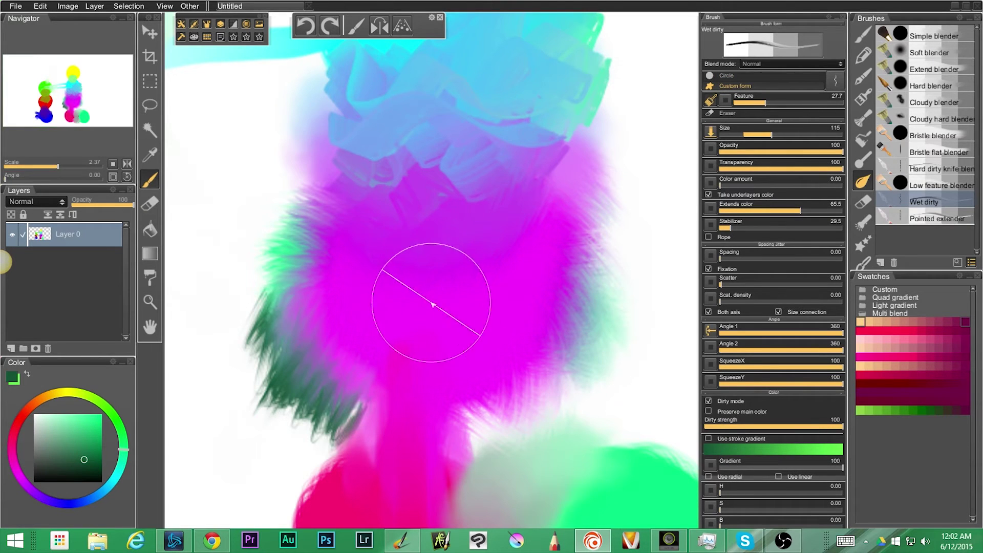
{"action": "mouse_move", "coordinate": [436, 255]}
{"action": "left_mouse_down"}
{"action": "mouse_move", "coordinate": [446, 326]}
{"action": "mouse_move", "coordinate": [432, 246]}
{"action": "mouse_move", "coordinate": [443, 275]}
{"action": "mouse_move", "coordinate": [449, 260]}
{"action": "mouse_move", "coordinate": [460, 269]}
{"action": "mouse_move", "coordinate": [480, 212]}
{"action": "mouse_move", "coordinate": [453, 287]}
{"action": "mouse_move", "coordinate": [402, 333]}
{"action": "mouse_move", "coordinate": [392, 306]}
{"action": "mouse_move", "coordinate": [473, 270]}
{"action": "mouse_move", "coordinate": [493, 234]}
{"action": "mouse_move", "coordinate": [382, 243]}
{"action": "mouse_move", "coordinate": [493, 289]}
{"action": "mouse_move", "coordinate": [513, 256]}
{"action": "mouse_move", "coordinate": [391, 260]}
{"action": "mouse_move", "coordinate": [522, 260]}
{"action": "mouse_move", "coordinate": [505, 218]}
{"action": "mouse_move", "coordinate": [429, 168]}
{"action": "mouse_move", "coordinate": [395, 100]}
{"action": "mouse_move", "coordinate": [331, 165]}
{"action": "mouse_move", "coordinate": [397, 126]}
{"action": "mouse_move", "coordinate": [503, 199]}
{"action": "left_mouse_up"}
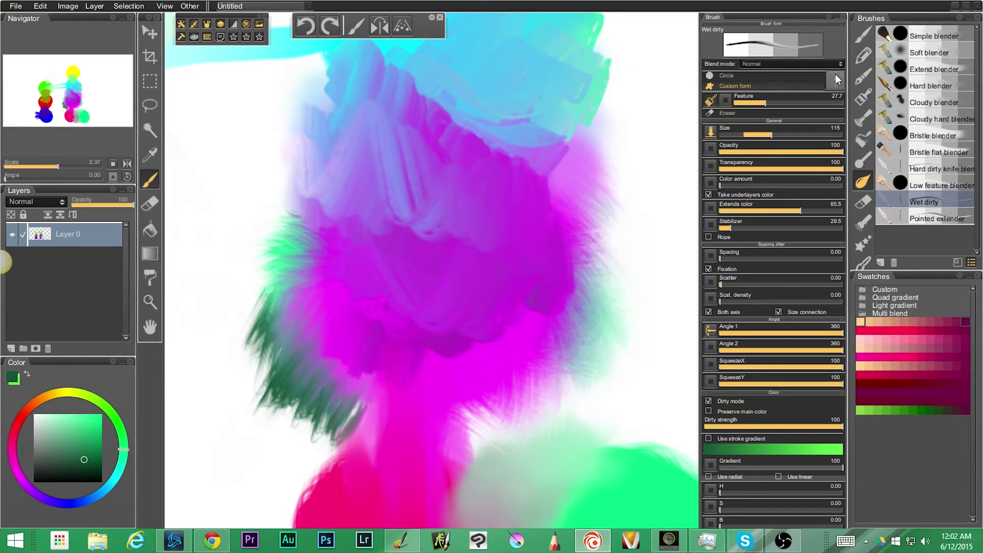
{"action": "mouse_move", "coordinate": [466, 149]}
{"action": "left_mouse_down"}
{"action": "mouse_move", "coordinate": [477, 110]}
{"action": "mouse_move", "coordinate": [454, 106]}
{"action": "mouse_move", "coordinate": [544, 152]}
{"action": "mouse_move", "coordinate": [417, 193]}
{"action": "mouse_move", "coordinate": [470, 351]}
{"action": "mouse_move", "coordinate": [481, 140]}
{"action": "left_mouse_up"}
{"action": "mouse_move", "coordinate": [610, 293]}
{"action": "left_mouse_down"}
{"action": "mouse_move", "coordinate": [527, 277]}
{"action": "mouse_move", "coordinate": [533, 246]}
{"action": "mouse_move", "coordinate": [577, 263]}
{"action": "mouse_move", "coordinate": [544, 220]}
{"action": "mouse_move", "coordinate": [584, 167]}
{"action": "mouse_move", "coordinate": [588, 282]}
{"action": "mouse_move", "coordinate": [492, 352]}
{"action": "mouse_move", "coordinate": [639, 305]}
{"action": "mouse_move", "coordinate": [568, 266]}
{"action": "mouse_move", "coordinate": [564, 235]}
{"action": "mouse_move", "coordinate": [374, 308]}
{"action": "mouse_move", "coordinate": [395, 256]}
{"action": "mouse_move", "coordinate": [382, 288]}
{"action": "mouse_move", "coordinate": [634, 416]}
{"action": "left_mouse_up"}
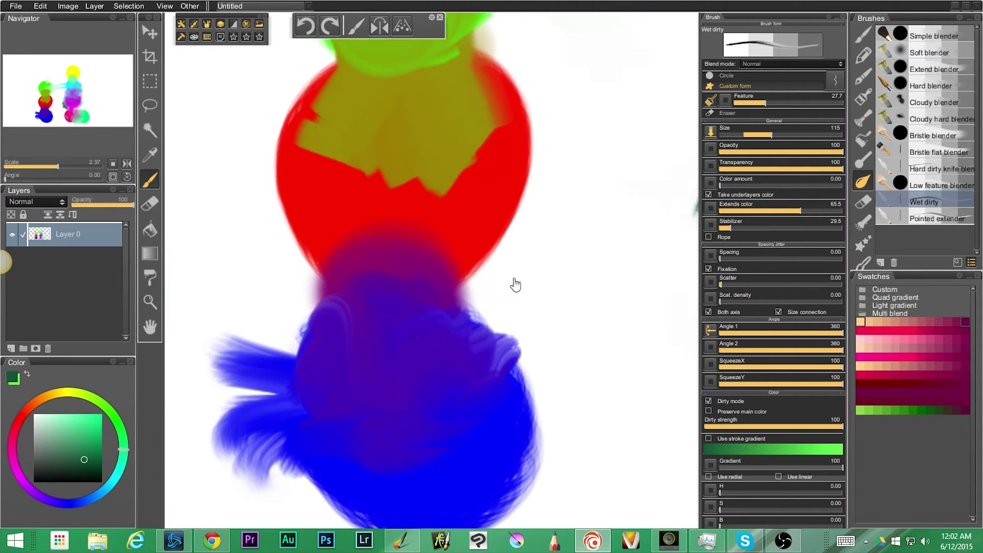
Step: Pick up olive paint from the left column with the Wet dirty brush and smear it over the crimson circle
{"action": "mouse_move", "coordinate": [451, 237]}
{"action": "left_mouse_down"}
{"action": "mouse_move", "coordinate": [369, 114]}
{"action": "mouse_move", "coordinate": [377, 167]}
{"action": "mouse_move", "coordinate": [350, 176]}
{"action": "mouse_move", "coordinate": [414, 118]}
{"action": "mouse_move", "coordinate": [438, 157]}
{"action": "mouse_move", "coordinate": [406, 204]}
{"action": "mouse_move", "coordinate": [398, 164]}
{"action": "mouse_move", "coordinate": [423, 135]}
{"action": "mouse_move", "coordinate": [419, 152]}
{"action": "mouse_move", "coordinate": [410, 144]}
{"action": "mouse_move", "coordinate": [390, 162]}
{"action": "mouse_move", "coordinate": [369, 143]}
{"action": "mouse_move", "coordinate": [349, 175]}
{"action": "mouse_move", "coordinate": [420, 121]}
{"action": "mouse_move", "coordinate": [447, 152]}
{"action": "mouse_move", "coordinate": [435, 166]}
{"action": "mouse_move", "coordinate": [413, 160]}
{"action": "mouse_move", "coordinate": [428, 103]}
{"action": "left_mouse_up"}
{"action": "mouse_move", "coordinate": [636, 351]}
{"action": "left_mouse_down"}
{"action": "mouse_move", "coordinate": [460, 277]}
{"action": "mouse_move", "coordinate": [281, 281]}
{"action": "left_mouse_up"}
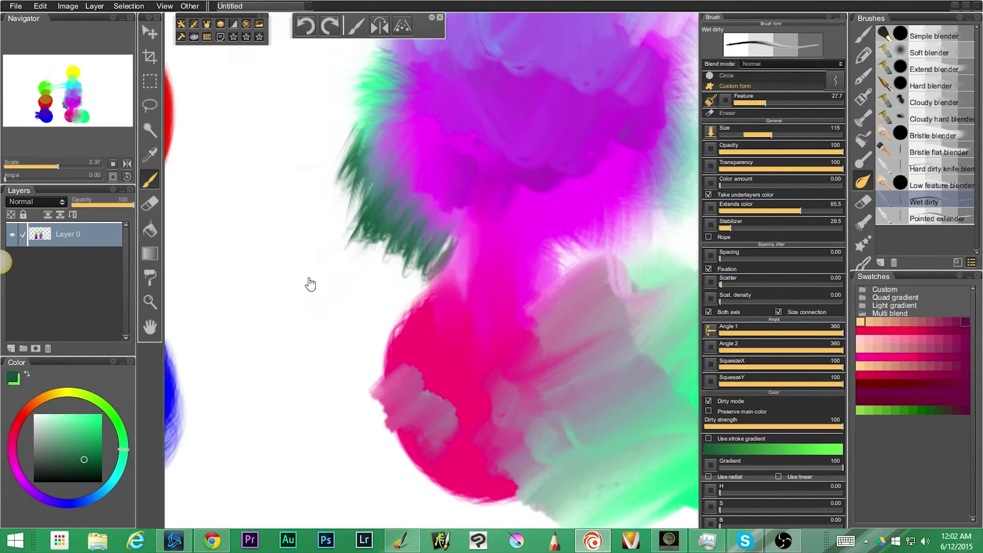
{"action": "mouse_move", "coordinate": [478, 383]}
{"action": "left_mouse_down"}
{"action": "mouse_move", "coordinate": [461, 355]}
{"action": "mouse_move", "coordinate": [470, 447]}
{"action": "mouse_move", "coordinate": [442, 335]}
{"action": "left_mouse_up"}
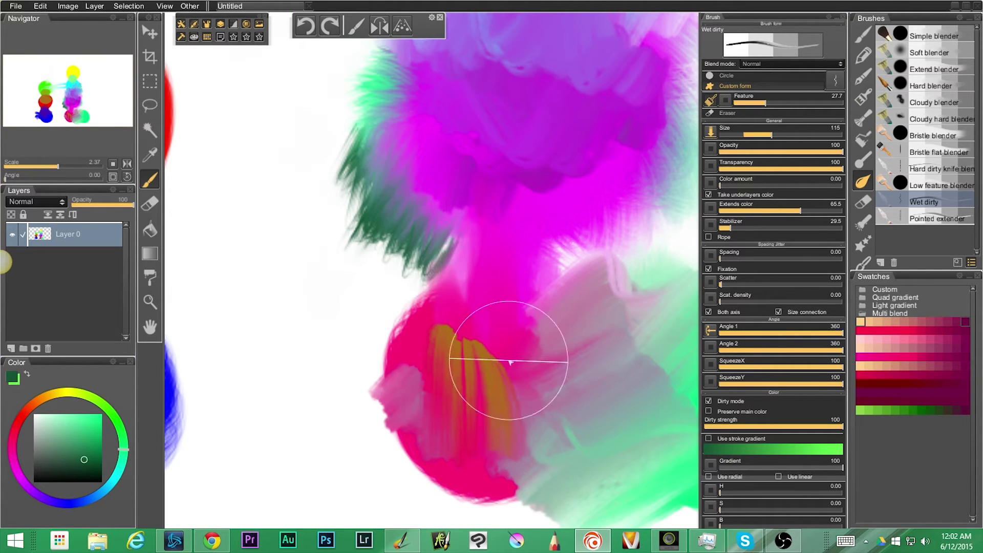
{"action": "mouse_move", "coordinate": [459, 373]}
{"action": "left_mouse_down"}
{"action": "mouse_move", "coordinate": [459, 420]}
{"action": "mouse_move", "coordinate": [464, 346]}
{"action": "mouse_move", "coordinate": [489, 307]}
{"action": "mouse_move", "coordinate": [511, 352]}
{"action": "mouse_move", "coordinate": [471, 409]}
{"action": "mouse_move", "coordinate": [472, 432]}
{"action": "mouse_move", "coordinate": [507, 388]}
{"action": "mouse_move", "coordinate": [501, 429]}
{"action": "mouse_move", "coordinate": [593, 445]}
{"action": "mouse_move", "coordinate": [519, 410]}
{"action": "mouse_move", "coordinate": [480, 349]}
{"action": "mouse_move", "coordinate": [589, 349]}
{"action": "mouse_move", "coordinate": [436, 372]}
{"action": "mouse_move", "coordinate": [456, 340]}
{"action": "left_mouse_up"}
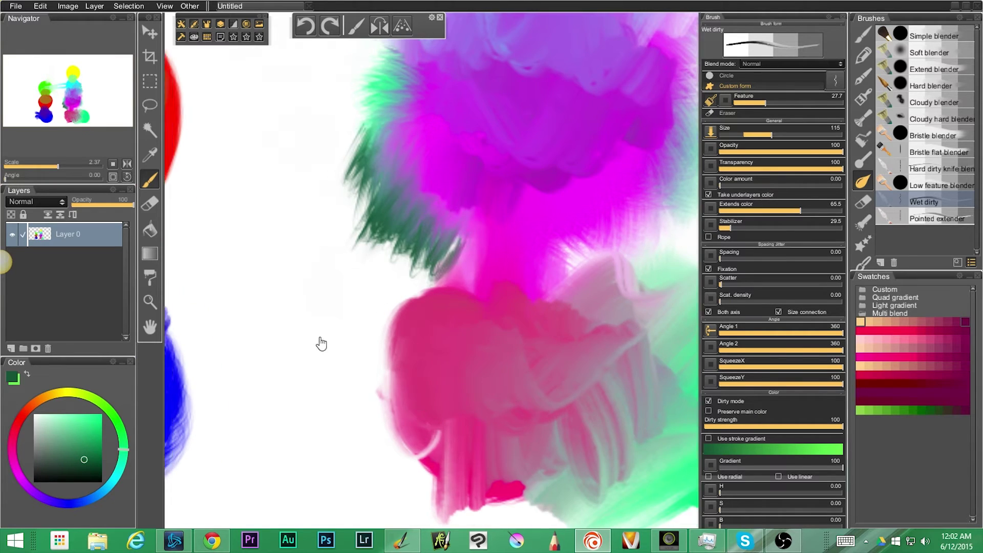
Step: Pick up paint from the blue circle with the Wet dirty brush and work it into the crimson circle as purple
{"action": "left_click_drag", "start_coordinate": [321, 342], "coordinate": [510, 330]}
{"action": "mouse_move", "coordinate": [436, 402]}
{"action": "left_mouse_down"}
{"action": "mouse_move", "coordinate": [436, 394]}
{"action": "mouse_move", "coordinate": [412, 409]}
{"action": "mouse_move", "coordinate": [480, 418]}
{"action": "mouse_move", "coordinate": [419, 395]}
{"action": "left_mouse_up"}
{"action": "left_click_drag", "start_coordinate": [539, 378], "coordinate": [583, 354]}
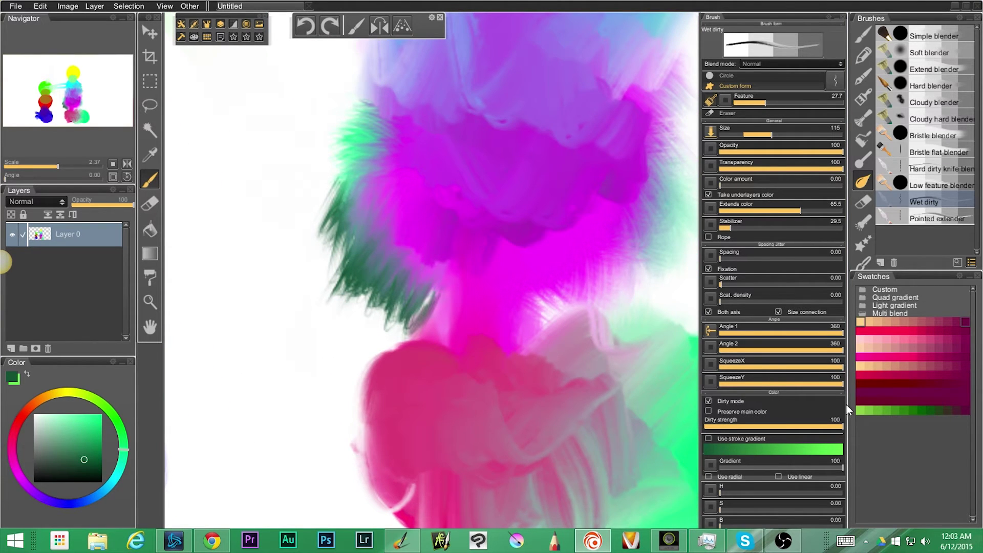
{"action": "mouse_move", "coordinate": [428, 471]}
{"action": "left_mouse_down"}
{"action": "mouse_move", "coordinate": [423, 418]}
{"action": "mouse_move", "coordinate": [425, 427]}
{"action": "mouse_move", "coordinate": [436, 424]}
{"action": "mouse_move", "coordinate": [439, 446]}
{"action": "mouse_move", "coordinate": [477, 430]}
{"action": "mouse_move", "coordinate": [459, 399]}
{"action": "mouse_move", "coordinate": [472, 374]}
{"action": "left_mouse_up"}
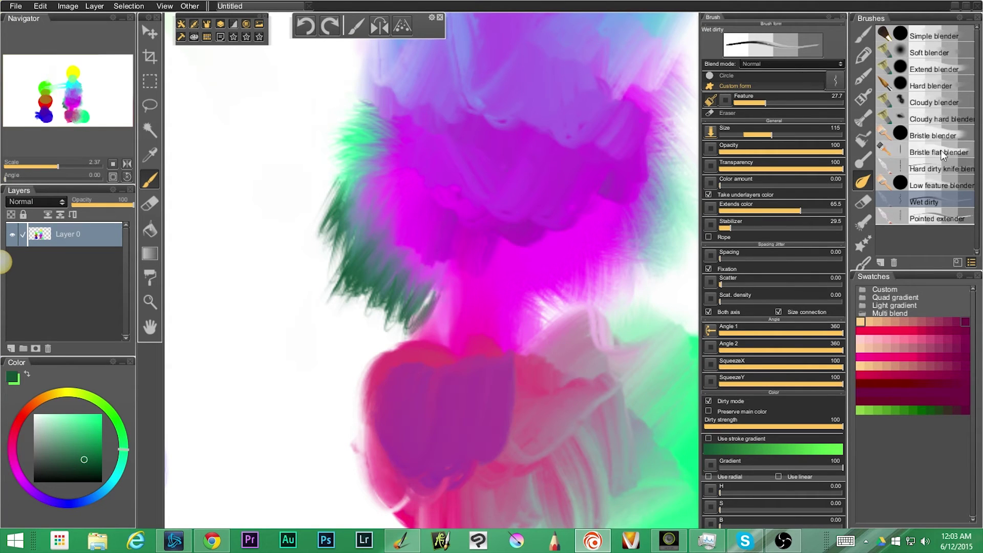
Step: Pull the cyan paint across the white gap toward the green circle with the Pointed extender
{"action": "left_click", "coordinate": [922, 219]}
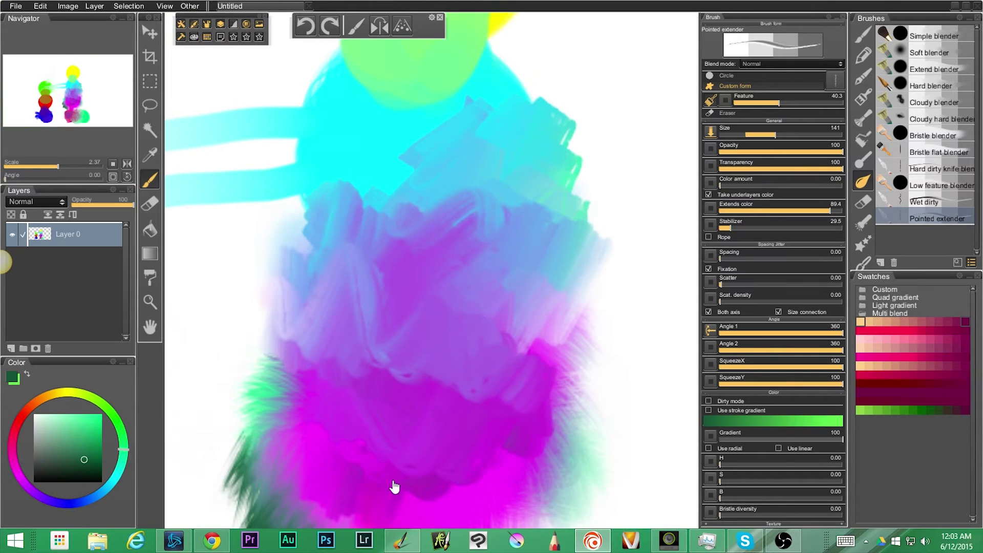
{"action": "mouse_move", "coordinate": [373, 179]}
{"action": "left_mouse_down"}
{"action": "mouse_move", "coordinate": [428, 210]}
{"action": "mouse_move", "coordinate": [428, 144]}
{"action": "mouse_move", "coordinate": [413, 176]}
{"action": "mouse_move", "coordinate": [429, 143]}
{"action": "mouse_move", "coordinate": [467, 94]}
{"action": "mouse_move", "coordinate": [500, 85]}
{"action": "mouse_move", "coordinate": [471, 199]}
{"action": "mouse_move", "coordinate": [503, 273]}
{"action": "mouse_move", "coordinate": [637, 305]}
{"action": "left_mouse_up"}
{"action": "mouse_move", "coordinate": [440, 235]}
{"action": "left_mouse_down"}
{"action": "mouse_move", "coordinate": [599, 230]}
{"action": "mouse_move", "coordinate": [607, 340]}
{"action": "mouse_move", "coordinate": [637, 362]}
{"action": "mouse_move", "coordinate": [588, 456]}
{"action": "mouse_move", "coordinate": [507, 323]}
{"action": "left_mouse_up"}
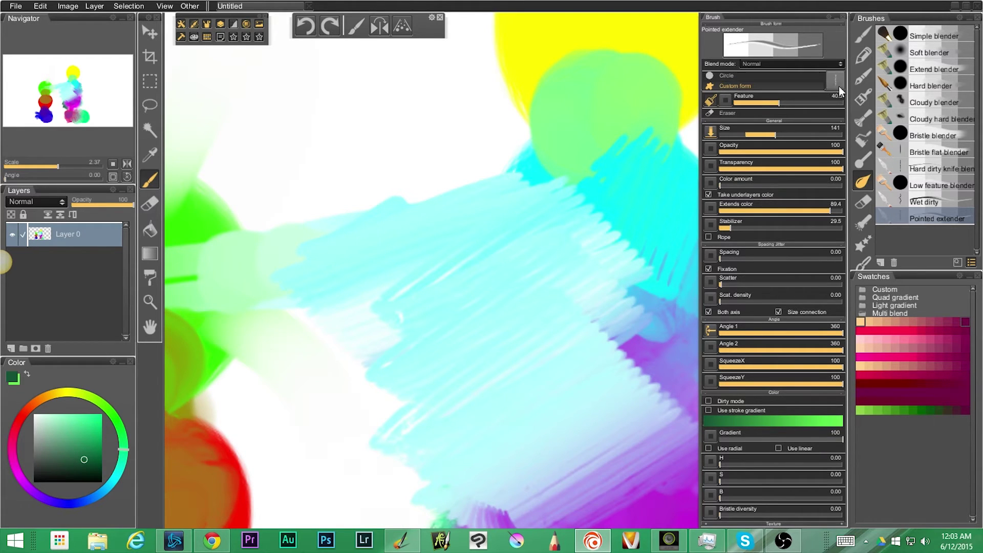
Step: Spread the olive overlap sideways beyond the green and red circles with the Pointed extender
{"action": "mouse_move", "coordinate": [494, 321]}
{"action": "left_mouse_down"}
{"action": "mouse_move", "coordinate": [525, 323]}
{"action": "mouse_move", "coordinate": [455, 369]}
{"action": "mouse_move", "coordinate": [472, 446]}
{"action": "mouse_move", "coordinate": [356, 478]}
{"action": "mouse_move", "coordinate": [389, 487]}
{"action": "left_mouse_up"}
{"action": "left_click_drag", "start_coordinate": [472, 472], "coordinate": [450, 240]}
{"action": "mouse_move", "coordinate": [433, 369]}
{"action": "left_mouse_down"}
{"action": "mouse_move", "coordinate": [425, 298]}
{"action": "mouse_move", "coordinate": [359, 300]}
{"action": "mouse_move", "coordinate": [432, 316]}
{"action": "mouse_move", "coordinate": [461, 262]}
{"action": "mouse_move", "coordinate": [436, 229]}
{"action": "mouse_move", "coordinate": [439, 199]}
{"action": "mouse_move", "coordinate": [417, 156]}
{"action": "mouse_move", "coordinate": [445, 130]}
{"action": "mouse_move", "coordinate": [433, 96]}
{"action": "mouse_move", "coordinate": [440, 191]}
{"action": "mouse_move", "coordinate": [416, 254]}
{"action": "mouse_move", "coordinate": [355, 233]}
{"action": "mouse_move", "coordinate": [452, 92]}
{"action": "mouse_move", "coordinate": [433, 67]}
{"action": "mouse_move", "coordinate": [478, 53]}
{"action": "mouse_move", "coordinate": [491, 69]}
{"action": "mouse_move", "coordinate": [442, 108]}
{"action": "mouse_move", "coordinate": [410, 111]}
{"action": "mouse_move", "coordinate": [365, 92]}
{"action": "mouse_move", "coordinate": [381, 75]}
{"action": "mouse_move", "coordinate": [423, 190]}
{"action": "mouse_move", "coordinate": [482, 201]}
{"action": "mouse_move", "coordinate": [364, 221]}
{"action": "mouse_move", "coordinate": [342, 262]}
{"action": "mouse_move", "coordinate": [478, 275]}
{"action": "mouse_move", "coordinate": [461, 228]}
{"action": "mouse_move", "coordinate": [302, 179]}
{"action": "mouse_move", "coordinate": [449, 176]}
{"action": "mouse_move", "coordinate": [579, 249]}
{"action": "mouse_move", "coordinate": [307, 256]}
{"action": "mouse_move", "coordinate": [494, 200]}
{"action": "mouse_move", "coordinate": [423, 155]}
{"action": "mouse_move", "coordinate": [393, 267]}
{"action": "mouse_move", "coordinate": [482, 386]}
{"action": "mouse_move", "coordinate": [461, 409]}
{"action": "mouse_move", "coordinate": [495, 397]}
{"action": "mouse_move", "coordinate": [442, 387]}
{"action": "mouse_move", "coordinate": [489, 395]}
{"action": "mouse_move", "coordinate": [326, 321]}
{"action": "left_mouse_up"}
Step: Streak the magenta area and pull the crimson and mint-green circles sideways with the Pointed extender at size 75.3
{"action": "scroll", "coordinate": [487, 397], "scroll_direction": "down", "scroll_amount": 5}
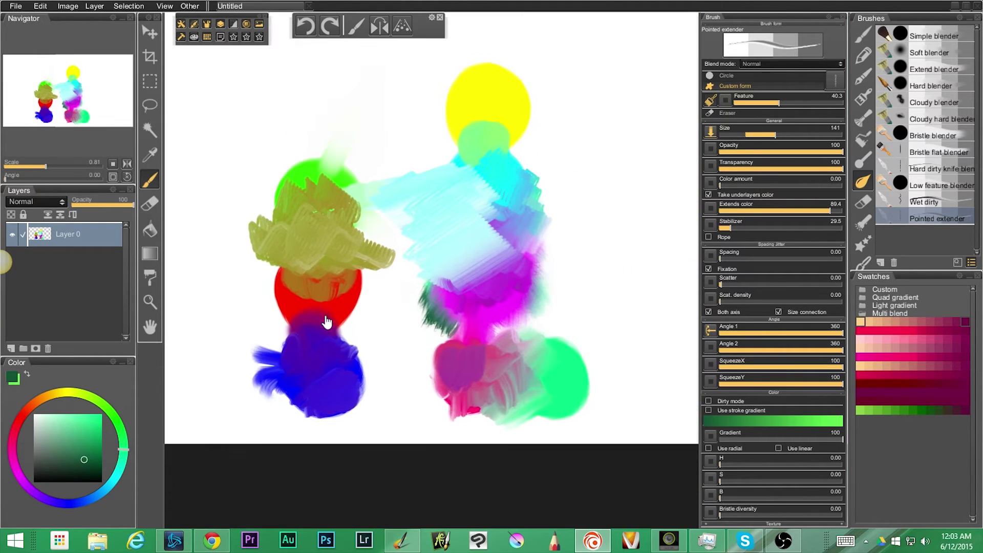
{"action": "mouse_move", "coordinate": [457, 300]}
{"action": "left_mouse_down"}
{"action": "mouse_move", "coordinate": [466, 265]}
{"action": "mouse_move", "coordinate": [442, 277]}
{"action": "mouse_move", "coordinate": [436, 264]}
{"action": "mouse_move", "coordinate": [463, 280]}
{"action": "mouse_move", "coordinate": [443, 268]}
{"action": "mouse_move", "coordinate": [486, 315]}
{"action": "left_mouse_up"}
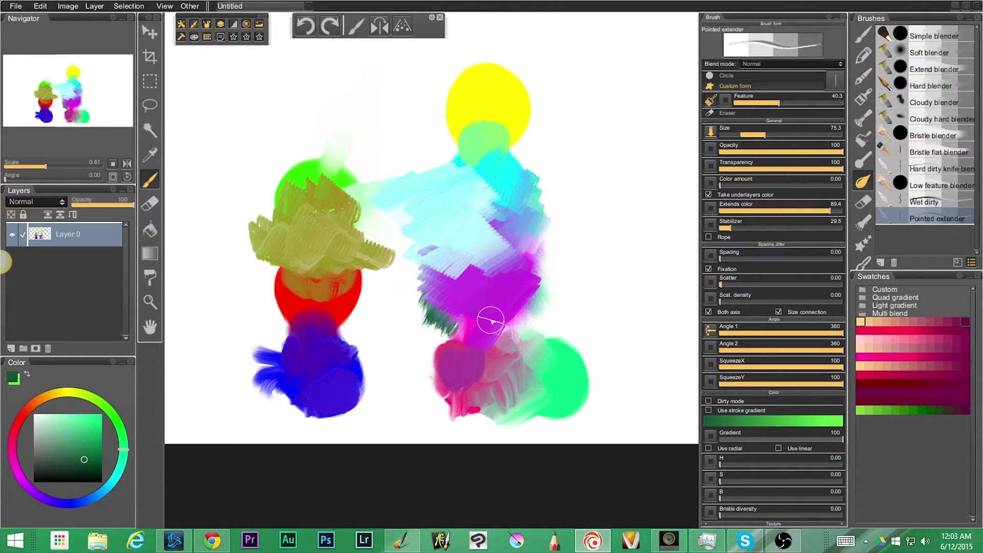
{"action": "mouse_move", "coordinate": [451, 357]}
{"action": "left_mouse_down"}
{"action": "mouse_move", "coordinate": [534, 367]}
{"action": "mouse_move", "coordinate": [538, 397]}
{"action": "mouse_move", "coordinate": [575, 375]}
{"action": "mouse_move", "coordinate": [584, 427]}
{"action": "mouse_move", "coordinate": [619, 414]}
{"action": "mouse_move", "coordinate": [675, 337]}
{"action": "mouse_move", "coordinate": [617, 298]}
{"action": "mouse_move", "coordinate": [559, 290]}
{"action": "mouse_move", "coordinate": [619, 175]}
{"action": "mouse_move", "coordinate": [599, 236]}
{"action": "mouse_move", "coordinate": [592, 325]}
{"action": "mouse_move", "coordinate": [645, 324]}
{"action": "mouse_move", "coordinate": [660, 347]}
{"action": "mouse_move", "coordinate": [641, 388]}
{"action": "mouse_move", "coordinate": [577, 431]}
{"action": "mouse_move", "coordinate": [582, 406]}
{"action": "mouse_move", "coordinate": [560, 347]}
{"action": "mouse_move", "coordinate": [485, 400]}
{"action": "mouse_move", "coordinate": [462, 372]}
{"action": "mouse_move", "coordinate": [448, 325]}
{"action": "mouse_move", "coordinate": [429, 351]}
{"action": "left_mouse_up"}
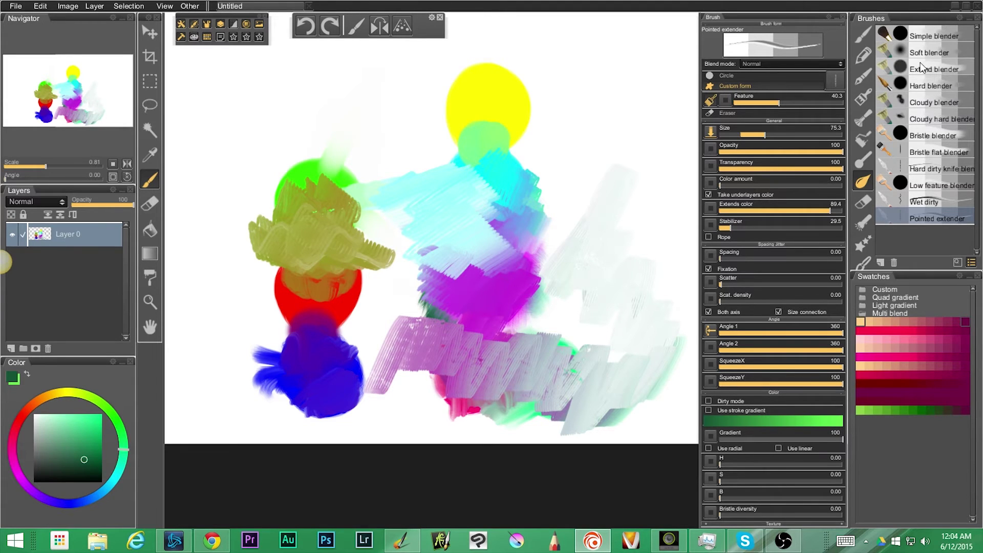
Step: Soften the yellow-cyan seam and blend the green, olive, red and blue column with the Simple blender
{"action": "left_click", "coordinate": [921, 37]}
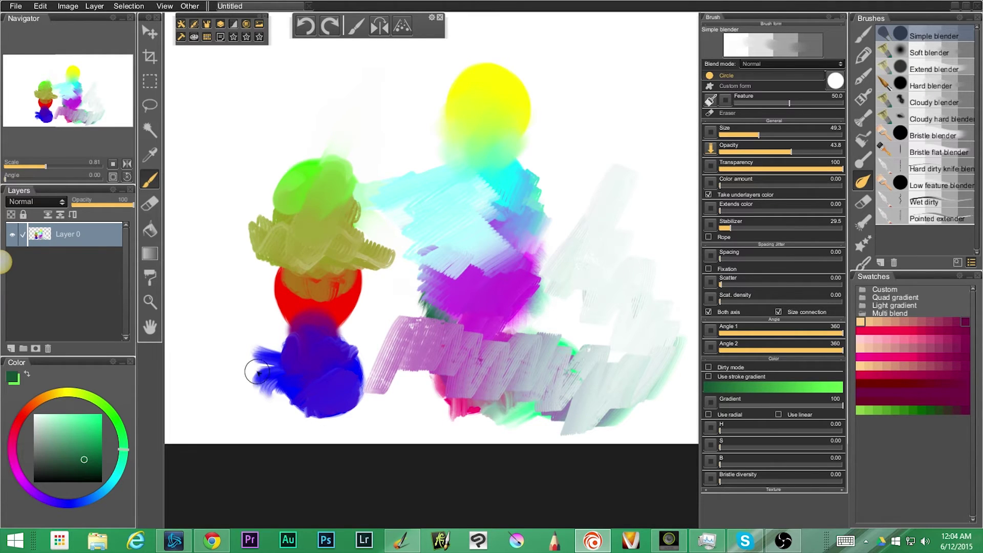
{"action": "mouse_move", "coordinate": [332, 339]}
{"action": "left_mouse_down"}
{"action": "mouse_move", "coordinate": [308, 336]}
{"action": "mouse_move", "coordinate": [291, 368]}
{"action": "mouse_move", "coordinate": [291, 331]}
{"action": "mouse_move", "coordinate": [272, 346]}
{"action": "left_mouse_up"}
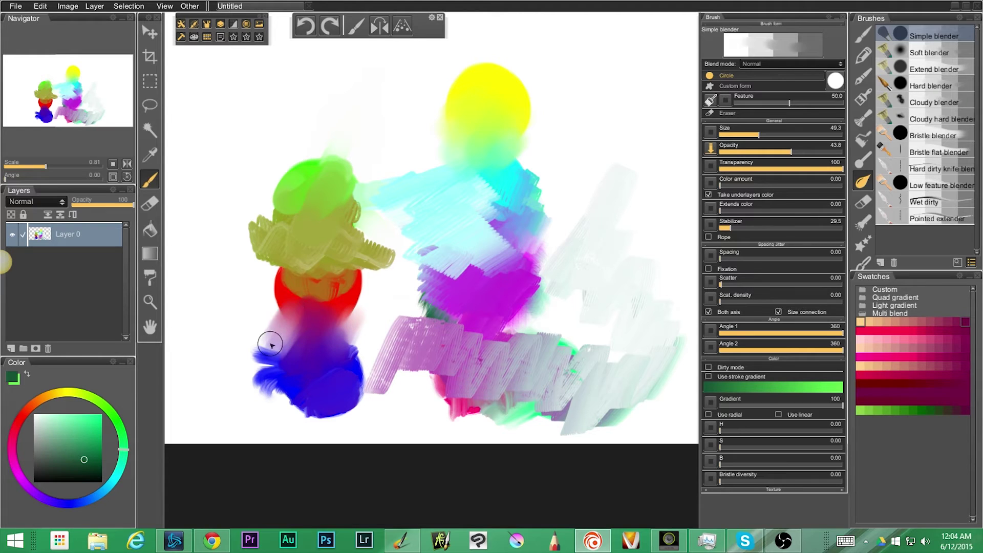
{"action": "mouse_move", "coordinate": [290, 290]}
{"action": "left_mouse_down"}
{"action": "mouse_move", "coordinate": [295, 263]}
{"action": "mouse_move", "coordinate": [283, 269]}
{"action": "mouse_move", "coordinate": [282, 322]}
{"action": "mouse_move", "coordinate": [365, 285]}
{"action": "mouse_move", "coordinate": [330, 324]}
{"action": "left_mouse_up"}
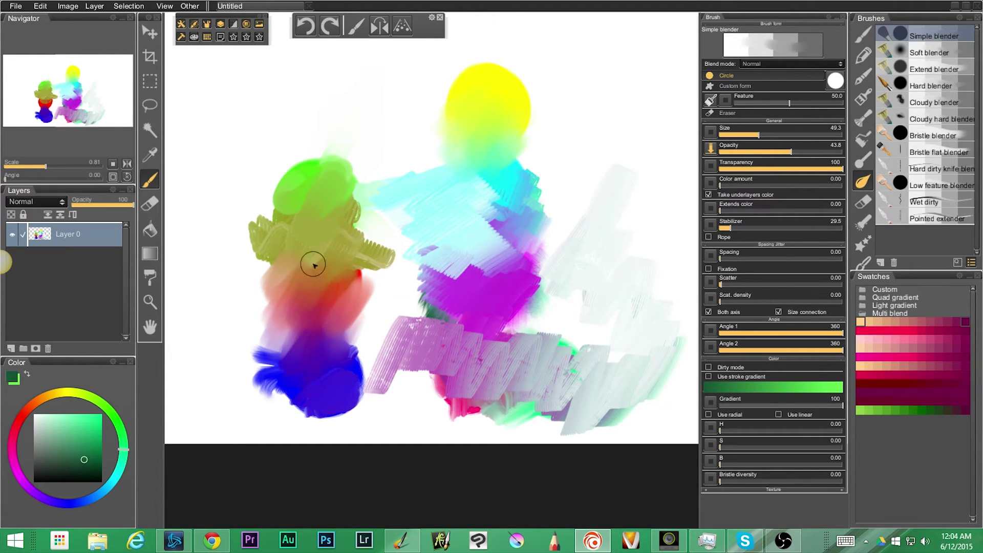
{"action": "mouse_move", "coordinate": [291, 218]}
{"action": "left_mouse_down"}
{"action": "mouse_move", "coordinate": [272, 264]}
{"action": "mouse_move", "coordinate": [246, 241]}
{"action": "mouse_move", "coordinate": [282, 214]}
{"action": "left_mouse_up"}
{"action": "mouse_move", "coordinate": [347, 256]}
{"action": "left_mouse_down"}
{"action": "mouse_move", "coordinate": [378, 273]}
{"action": "mouse_move", "coordinate": [360, 263]}
{"action": "left_mouse_up"}
{"action": "mouse_move", "coordinate": [292, 349]}
{"action": "left_mouse_down"}
{"action": "mouse_move", "coordinate": [278, 287]}
{"action": "mouse_move", "coordinate": [261, 371]}
{"action": "left_mouse_up"}
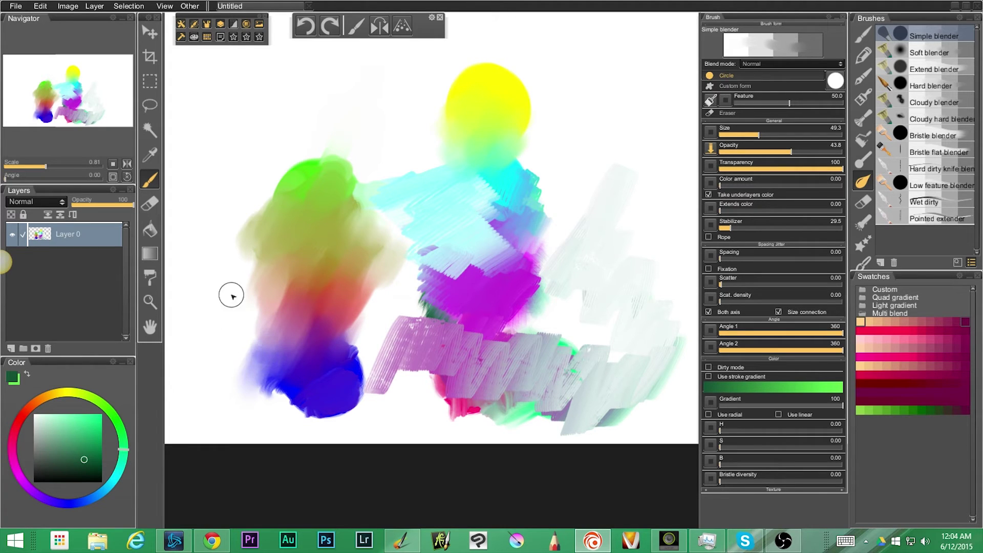
Step: Soften the blue circle's edges and blend its paint outward into the white with the Simple blender
{"action": "mouse_move", "coordinate": [357, 380]}
{"action": "left_mouse_down"}
{"action": "mouse_move", "coordinate": [359, 394]}
{"action": "mouse_move", "coordinate": [329, 364]}
{"action": "mouse_move", "coordinate": [289, 371]}
{"action": "mouse_move", "coordinate": [274, 403]}
{"action": "mouse_move", "coordinate": [286, 318]}
{"action": "mouse_move", "coordinate": [302, 323]}
{"action": "left_mouse_up"}
{"action": "left_click_drag", "start_coordinate": [328, 403], "coordinate": [432, 357]}
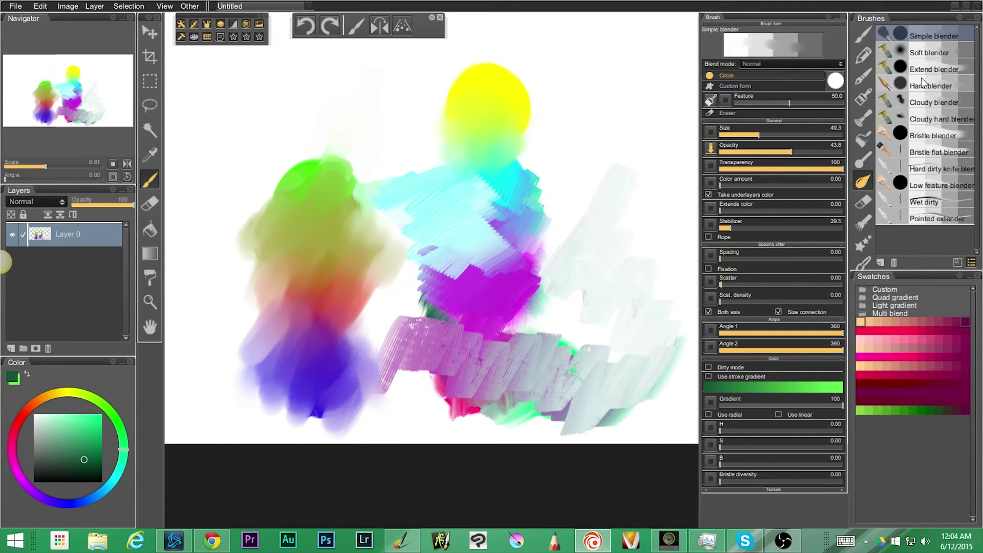
Step: Smear the whole painting into soft diagonal streaks with the Bristle blender, raising its size to 114
{"action": "left_click", "coordinate": [924, 135]}
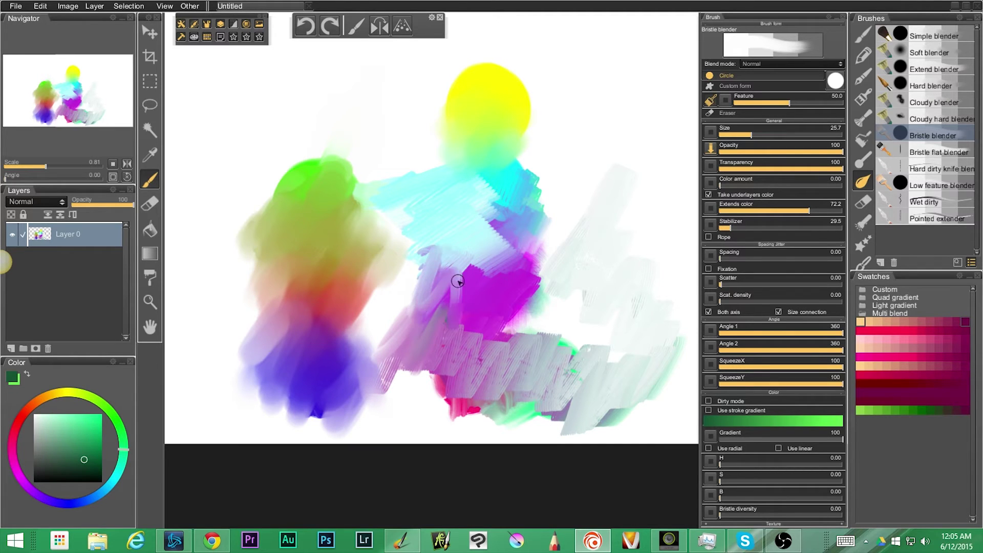
{"action": "mouse_move", "coordinate": [457, 312]}
{"action": "left_mouse_down"}
{"action": "mouse_move", "coordinate": [469, 291]}
{"action": "mouse_move", "coordinate": [457, 317]}
{"action": "mouse_move", "coordinate": [464, 263]}
{"action": "mouse_move", "coordinate": [530, 253]}
{"action": "mouse_move", "coordinate": [523, 217]}
{"action": "mouse_move", "coordinate": [497, 308]}
{"action": "mouse_move", "coordinate": [474, 344]}
{"action": "mouse_move", "coordinate": [476, 377]}
{"action": "mouse_move", "coordinate": [511, 372]}
{"action": "mouse_move", "coordinate": [537, 340]}
{"action": "mouse_move", "coordinate": [618, 308]}
{"action": "mouse_move", "coordinate": [543, 380]}
{"action": "mouse_move", "coordinate": [540, 436]}
{"action": "mouse_move", "coordinate": [453, 334]}
{"action": "mouse_move", "coordinate": [434, 337]}
{"action": "mouse_move", "coordinate": [422, 321]}
{"action": "mouse_move", "coordinate": [475, 290]}
{"action": "mouse_move", "coordinate": [498, 218]}
{"action": "mouse_move", "coordinate": [453, 234]}
{"action": "mouse_move", "coordinate": [469, 137]}
{"action": "mouse_move", "coordinate": [498, 81]}
{"action": "mouse_move", "coordinate": [435, 144]}
{"action": "mouse_move", "coordinate": [441, 157]}
{"action": "mouse_move", "coordinate": [368, 196]}
{"action": "mouse_move", "coordinate": [354, 230]}
{"action": "mouse_move", "coordinate": [408, 241]}
{"action": "mouse_move", "coordinate": [397, 282]}
{"action": "mouse_move", "coordinate": [342, 304]}
{"action": "mouse_move", "coordinate": [392, 291]}
{"action": "mouse_move", "coordinate": [495, 214]}
{"action": "mouse_move", "coordinate": [327, 368]}
{"action": "mouse_move", "coordinate": [358, 371]}
{"action": "mouse_move", "coordinate": [404, 337]}
{"action": "mouse_move", "coordinate": [368, 414]}
{"action": "mouse_move", "coordinate": [483, 369]}
{"action": "mouse_move", "coordinate": [409, 405]}
{"action": "mouse_move", "coordinate": [346, 384]}
{"action": "mouse_move", "coordinate": [285, 384]}
{"action": "mouse_move", "coordinate": [294, 347]}
{"action": "mouse_move", "coordinate": [437, 245]}
{"action": "mouse_move", "coordinate": [244, 425]}
{"action": "mouse_move", "coordinate": [386, 260]}
{"action": "mouse_move", "coordinate": [243, 352]}
{"action": "mouse_move", "coordinate": [366, 199]}
{"action": "mouse_move", "coordinate": [191, 357]}
{"action": "mouse_move", "coordinate": [354, 178]}
{"action": "mouse_move", "coordinate": [181, 304]}
{"action": "mouse_move", "coordinate": [327, 179]}
{"action": "mouse_move", "coordinate": [308, 187]}
{"action": "mouse_move", "coordinate": [337, 182]}
{"action": "mouse_move", "coordinate": [290, 250]}
{"action": "mouse_move", "coordinate": [485, 101]}
{"action": "mouse_move", "coordinate": [334, 239]}
{"action": "mouse_move", "coordinate": [598, 38]}
{"action": "mouse_move", "coordinate": [531, 69]}
{"action": "mouse_move", "coordinate": [384, 174]}
{"action": "mouse_move", "coordinate": [413, 147]}
{"action": "mouse_move", "coordinate": [397, 158]}
{"action": "mouse_move", "coordinate": [503, 207]}
{"action": "mouse_move", "coordinate": [379, 328]}
{"action": "mouse_move", "coordinate": [589, 193]}
{"action": "mouse_move", "coordinate": [323, 410]}
{"action": "mouse_move", "coordinate": [576, 225]}
{"action": "mouse_move", "coordinate": [485, 287]}
{"action": "mouse_move", "coordinate": [556, 287]}
{"action": "mouse_move", "coordinate": [473, 376]}
{"action": "mouse_move", "coordinate": [694, 253]}
{"action": "mouse_move", "coordinate": [652, 322]}
{"action": "mouse_move", "coordinate": [683, 358]}
{"action": "left_mouse_up"}
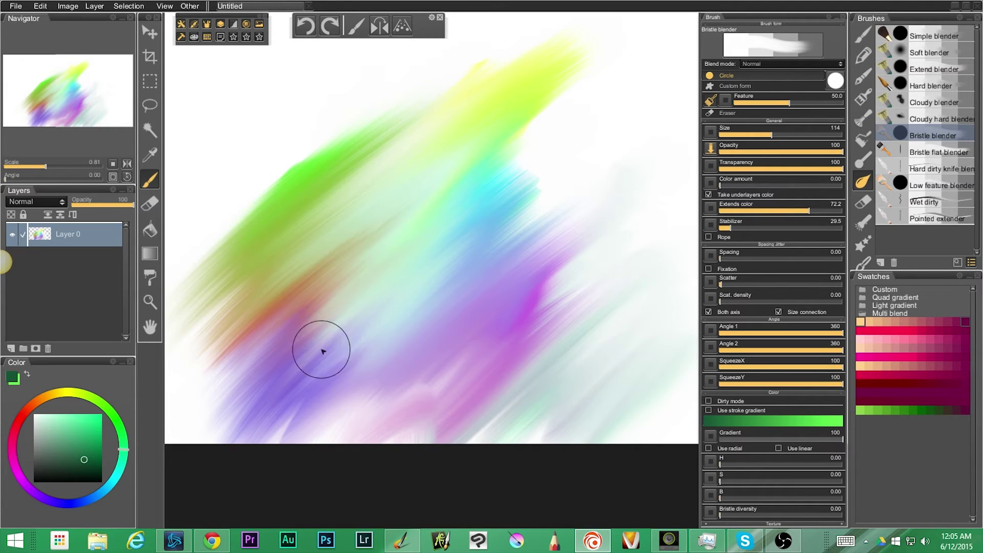
{"action": "left_click", "coordinate": [322, 366], "text": "alt"}
{"action": "mouse_move", "coordinate": [410, 351]}
{"action": "left_mouse_down"}
{"action": "mouse_move", "coordinate": [564, 355]}
{"action": "mouse_move", "coordinate": [640, 410]}
{"action": "left_mouse_up"}
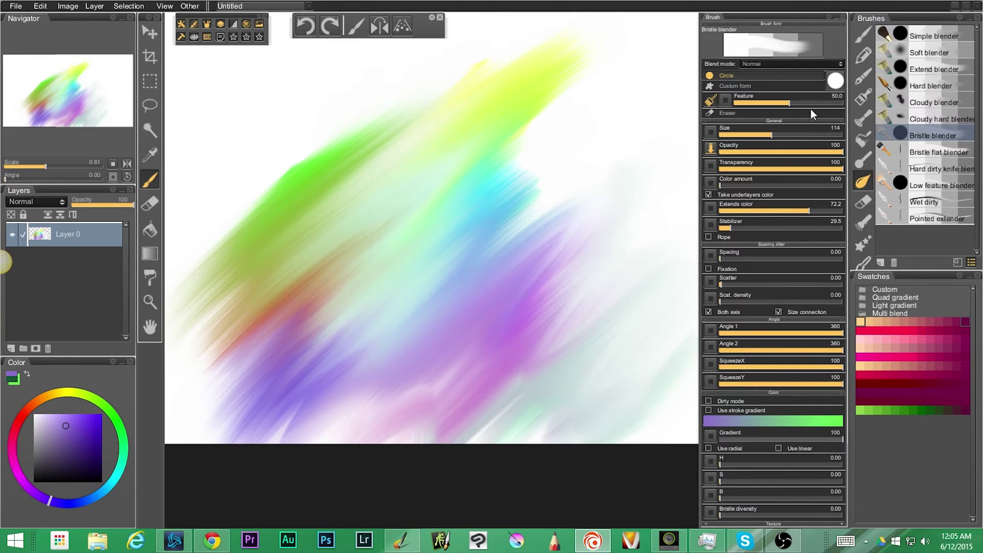
Step: Erase a soft-edged spot in the cyan area with the Eraser preset at size 80.9
{"action": "left_click", "coordinate": [862, 204]}
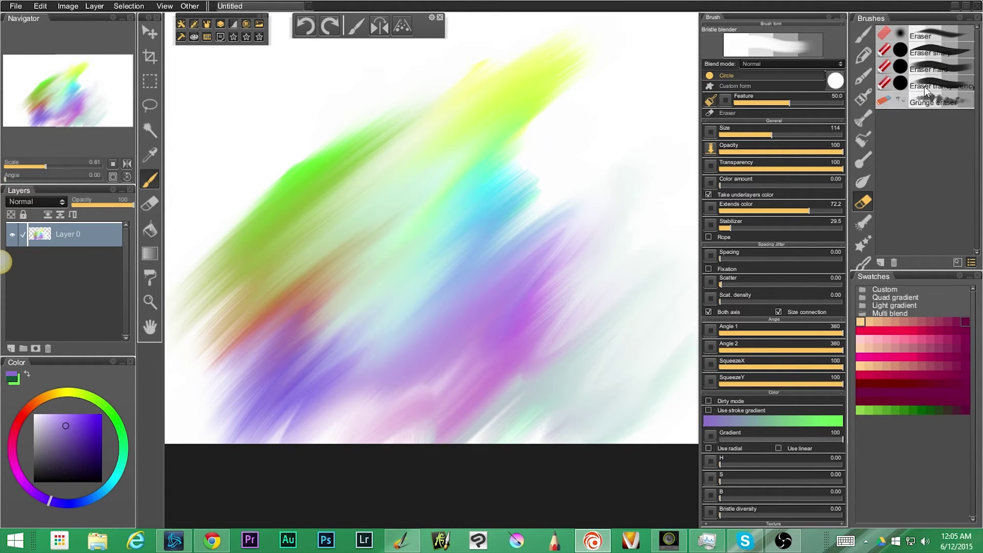
{"action": "left_click", "coordinate": [932, 33]}
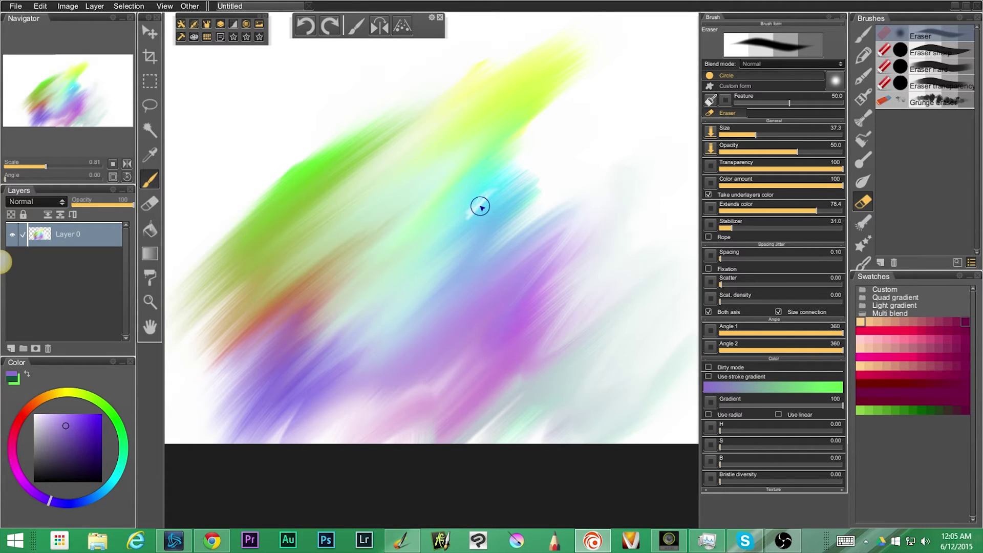
{"action": "scroll", "coordinate": [482, 208], "scroll_direction": "up", "scroll_amount": 3}
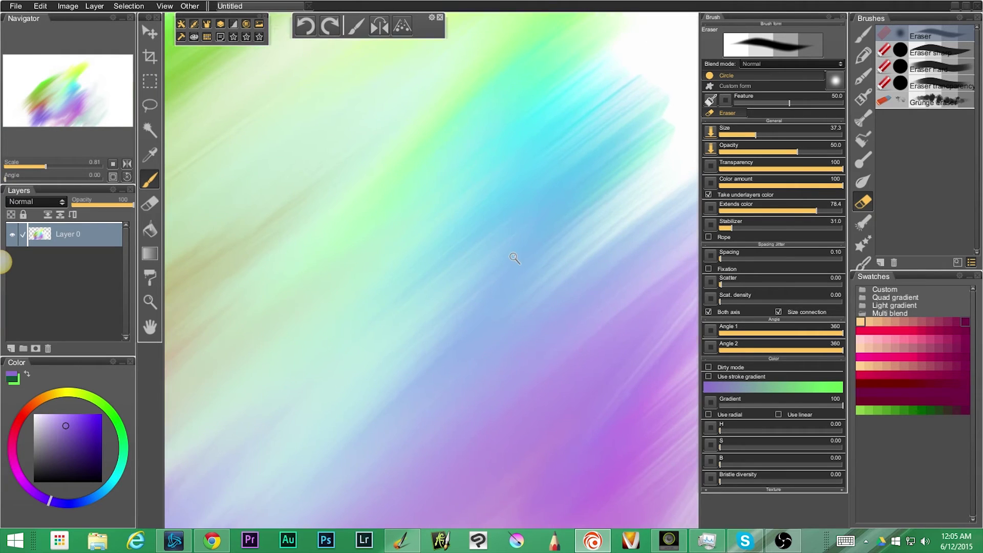
{"action": "left_click_drag", "start_coordinate": [472, 226], "coordinate": [503, 239]}
{"action": "mouse_move", "coordinate": [500, 149]}
{"action": "left_mouse_down"}
{"action": "mouse_move", "coordinate": [512, 177]}
{"action": "mouse_move", "coordinate": [498, 197]}
{"action": "mouse_move", "coordinate": [529, 201]}
{"action": "mouse_move", "coordinate": [524, 261]}
{"action": "left_mouse_up"}
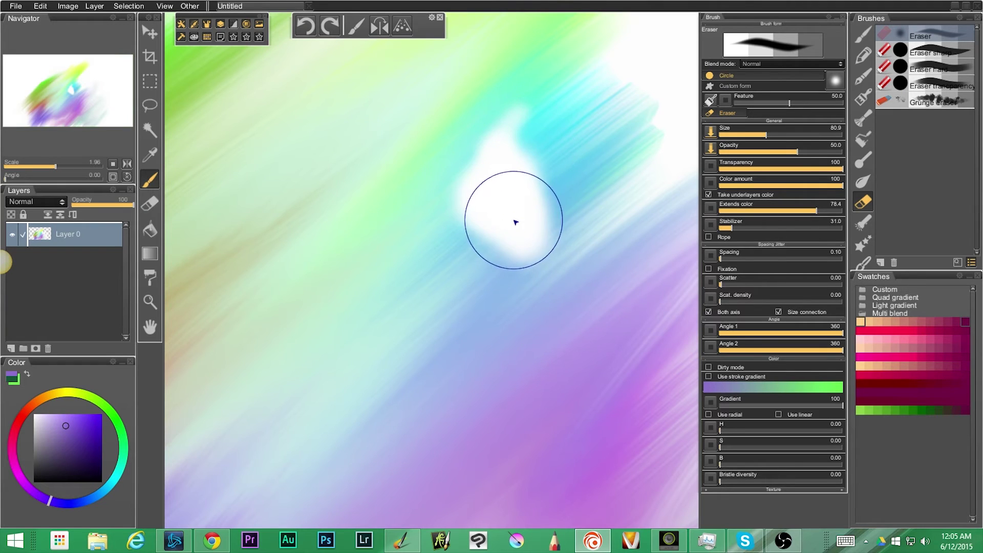
Step: Erase a crisp-edged blob through the pale green area beside the soft spot with the Eraser sharp preset at size 59.4
{"action": "left_click", "coordinate": [942, 48]}
{"action": "left_click_drag", "start_coordinate": [444, 352], "coordinate": [522, 330]}
{"action": "mouse_move", "coordinate": [417, 171]}
{"action": "left_mouse_down"}
{"action": "mouse_move", "coordinate": [420, 257]}
{"action": "mouse_move", "coordinate": [485, 252]}
{"action": "mouse_move", "coordinate": [502, 281]}
{"action": "mouse_move", "coordinate": [533, 287]}
{"action": "left_mouse_up"}
{"action": "left_click_drag", "start_coordinate": [425, 253], "coordinate": [433, 280]}
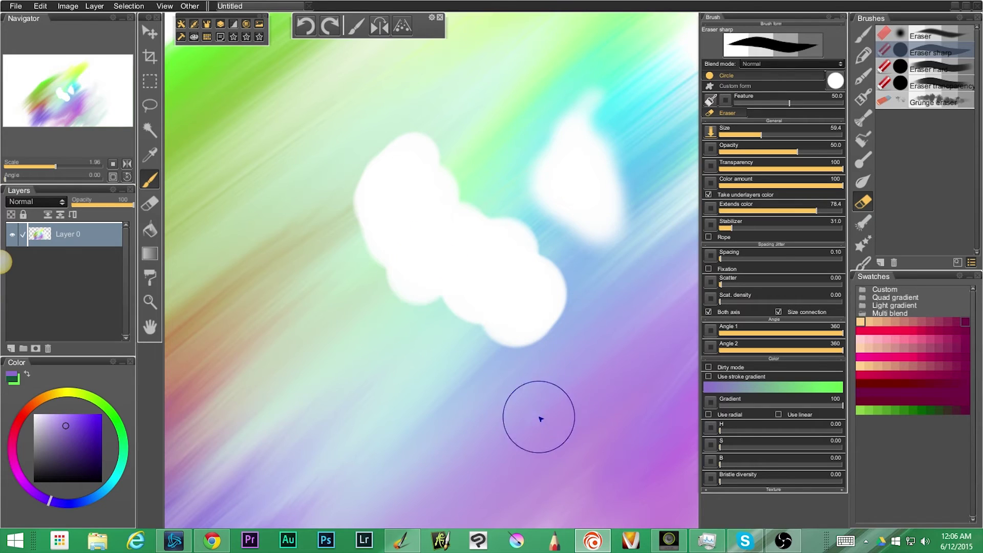
Step: Compare the circle tip shapes and settings of the Eraser, Eraser sharp and Eraser transparency presets
{"action": "left_click", "coordinate": [932, 34]}
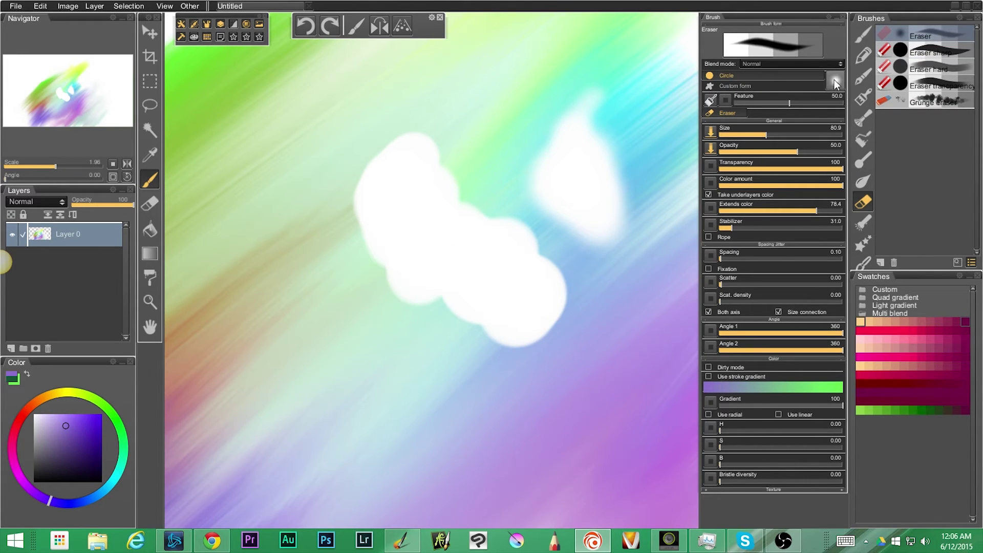
{"action": "left_click", "coordinate": [928, 51]}
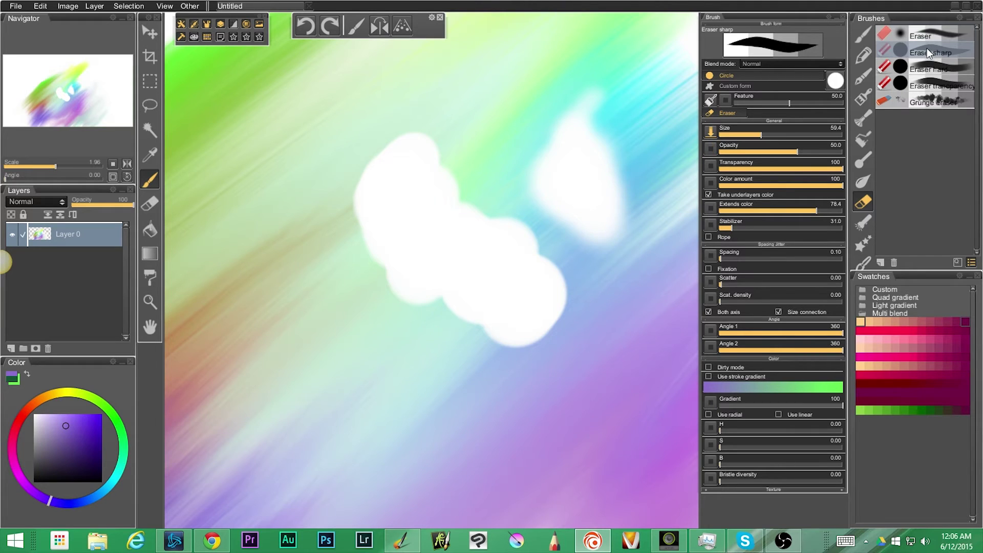
{"action": "left_click", "coordinate": [835, 81]}
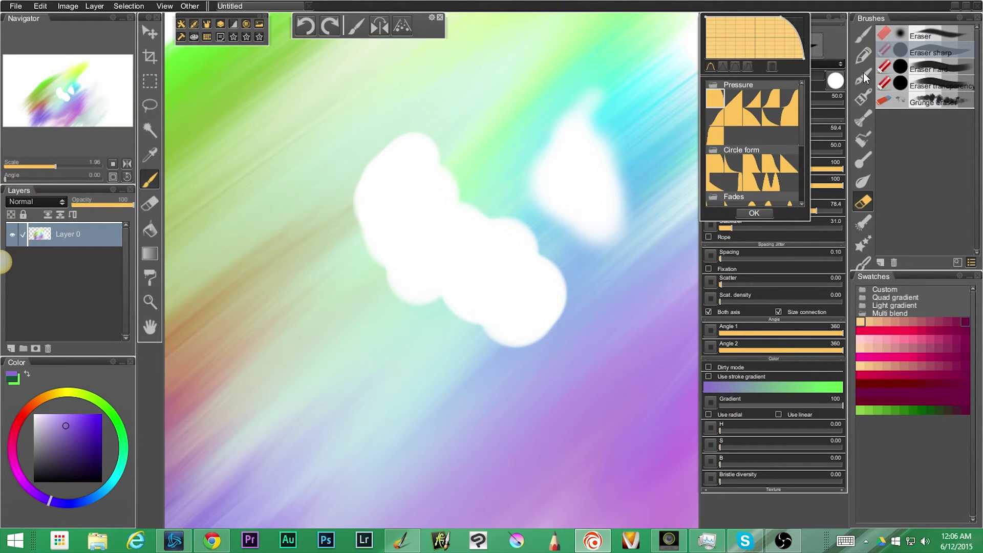
{"action": "left_click", "coordinate": [837, 82]}
{"action": "left_click", "coordinate": [930, 33]}
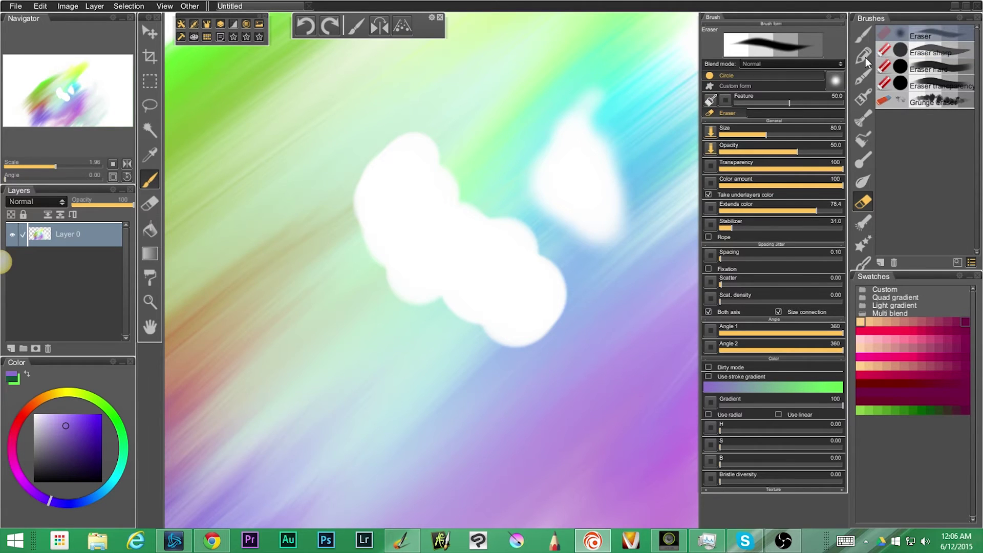
{"action": "left_click", "coordinate": [839, 82]}
{"action": "left_click", "coordinate": [950, 83]}
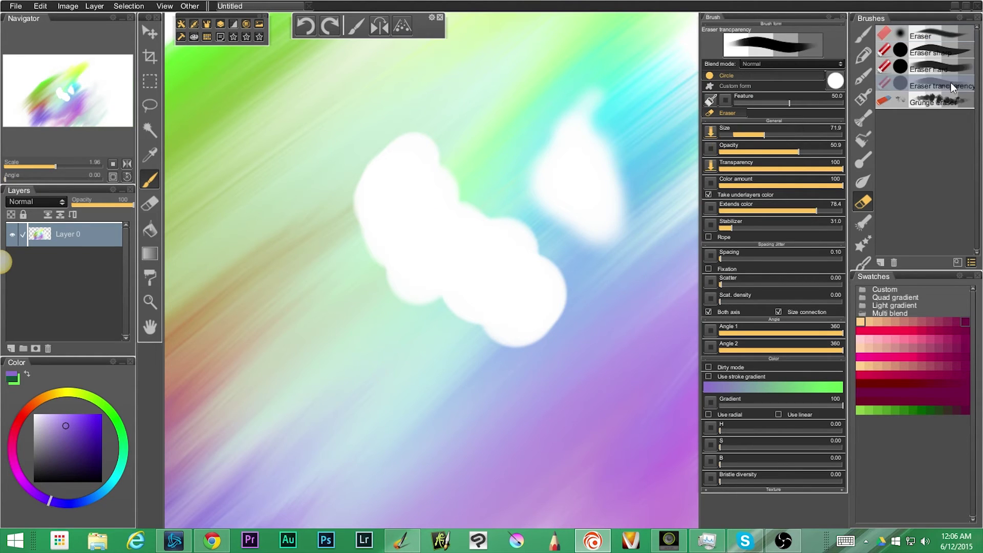
Step: Erase a vertical stroke of varying width across the green and red streaks with the Eraser sharp preset at size 59.4
{"action": "left_click", "coordinate": [945, 52]}
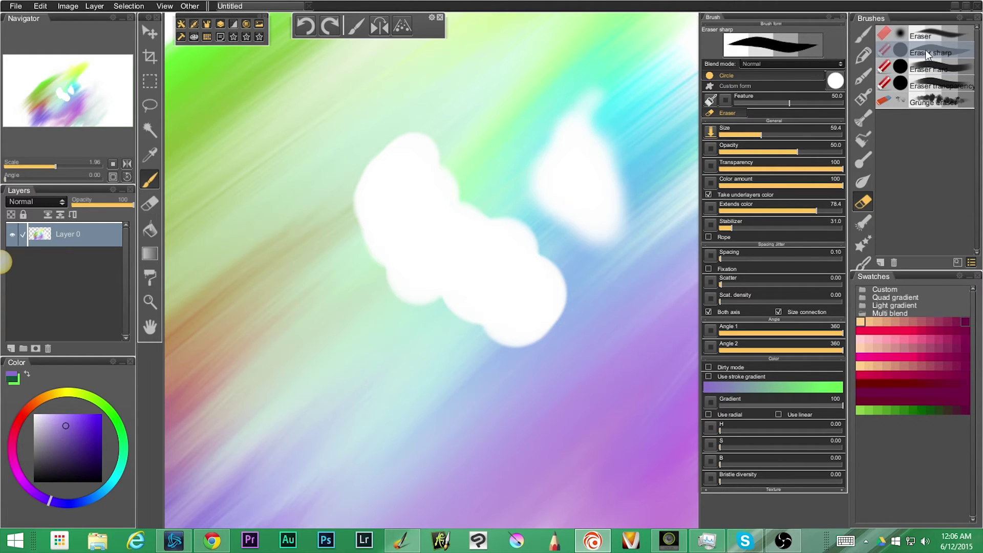
{"action": "scroll", "coordinate": [454, 204], "scroll_direction": "up", "scroll_amount": 3}
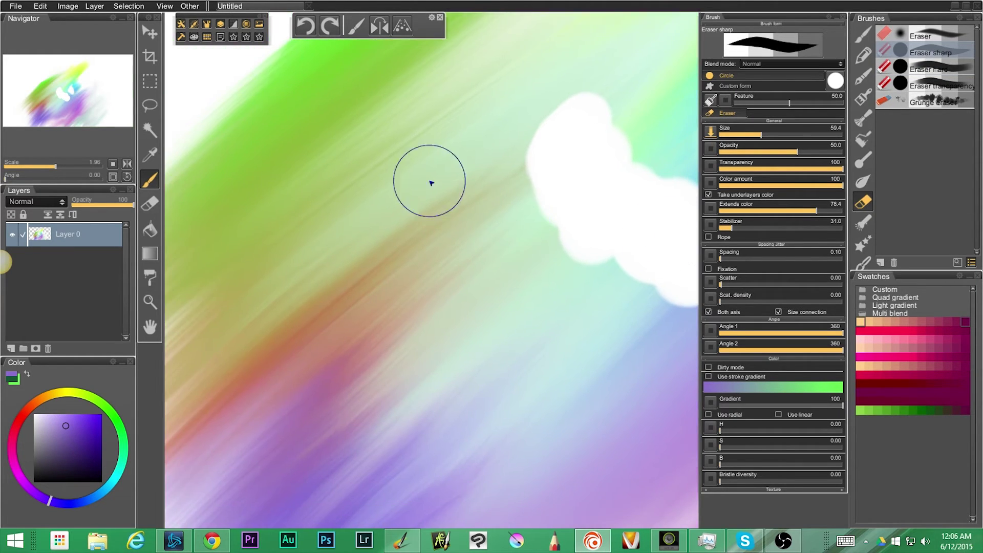
{"action": "mouse_move", "coordinate": [438, 126]}
{"action": "left_mouse_down"}
{"action": "mouse_move", "coordinate": [416, 195]}
{"action": "mouse_move", "coordinate": [438, 480]}
{"action": "mouse_move", "coordinate": [431, 230]}
{"action": "mouse_move", "coordinate": [450, 87]}
{"action": "left_mouse_up"}
Step: Erase a broad fading vertical stroke and a crossing stroke with the Eraser hard preset at size 72.1, and undo the crossing one
{"action": "left_click", "coordinate": [924, 69]}
{"action": "left_click_drag", "start_coordinate": [349, 106], "coordinate": [291, 468]}
{"action": "left_click_drag", "start_coordinate": [358, 297], "coordinate": [599, 213]}
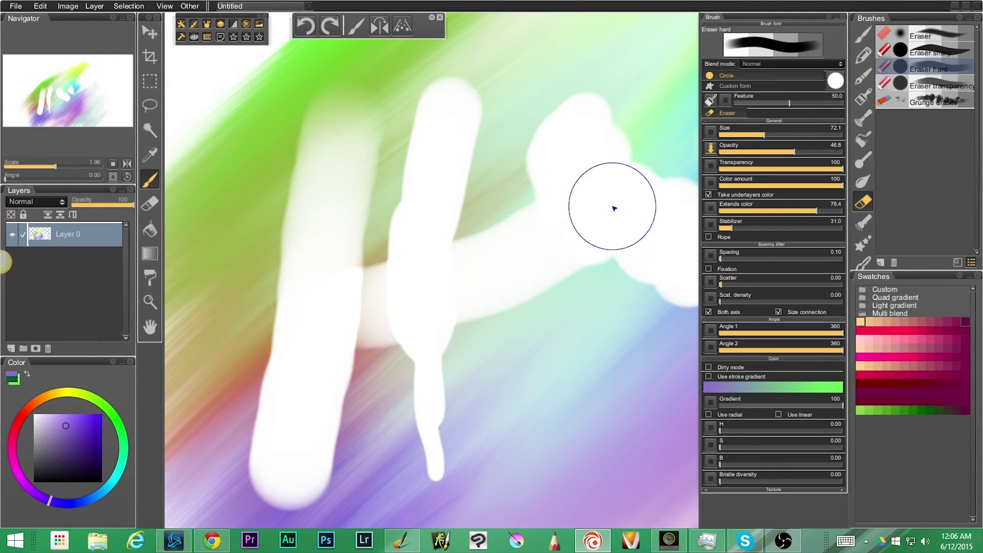
{"action": "key", "text": "ctrl+z"}
Step: Erase two narrower vertical strokes, one faint and one solid, beside the broad one with the Eraser hard preset at size 36.1
{"action": "left_click_drag", "start_coordinate": [439, 322], "coordinate": [621, 249]}
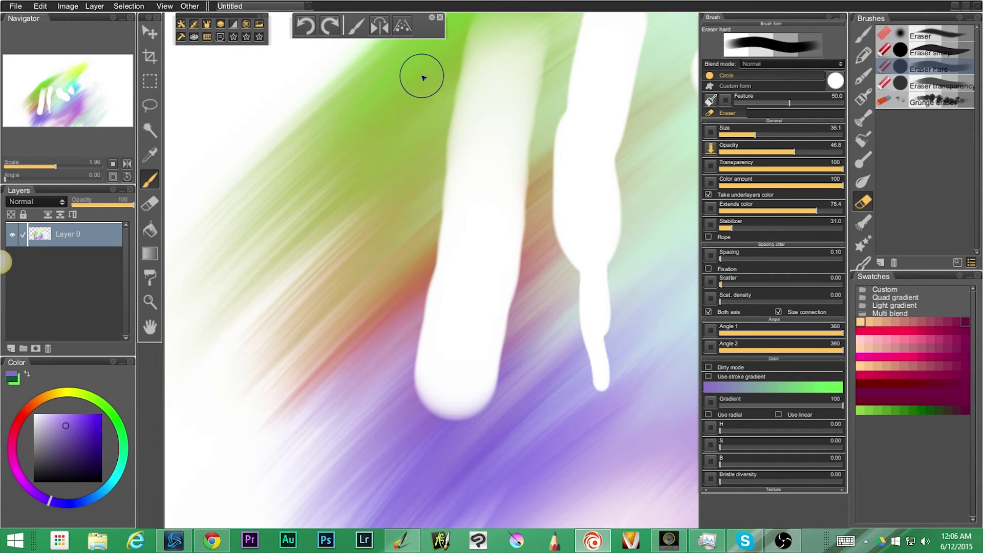
{"action": "left_click_drag", "start_coordinate": [419, 91], "coordinate": [381, 398]}
{"action": "mouse_move", "coordinate": [366, 95]}
{"action": "left_mouse_down"}
{"action": "mouse_move", "coordinate": [340, 283]}
{"action": "mouse_move", "coordinate": [341, 374]}
{"action": "left_mouse_up"}
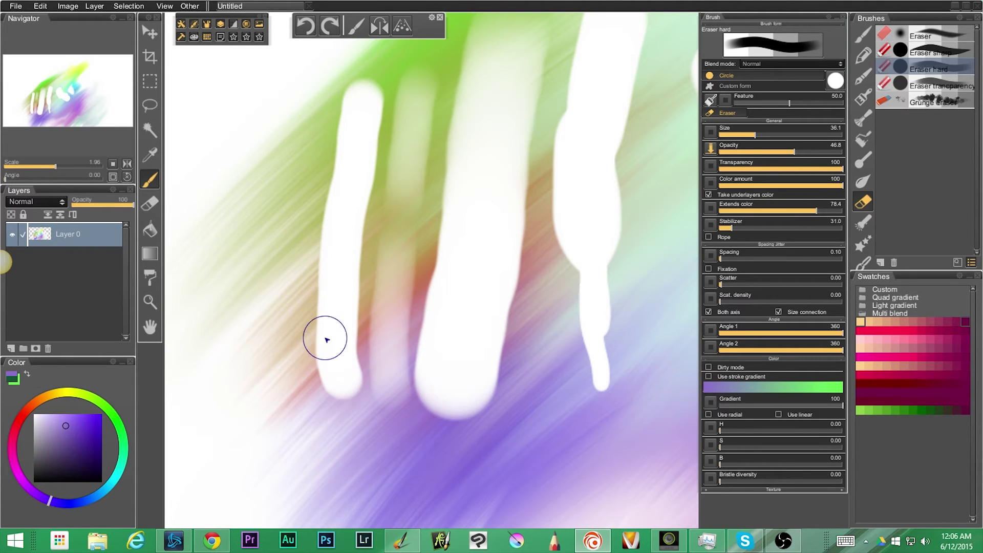
Step: Erase one thin and one wide vertical stroke in the mint area with the Eraser sharp preset at size 59.4
{"action": "left_click", "coordinate": [930, 52]}
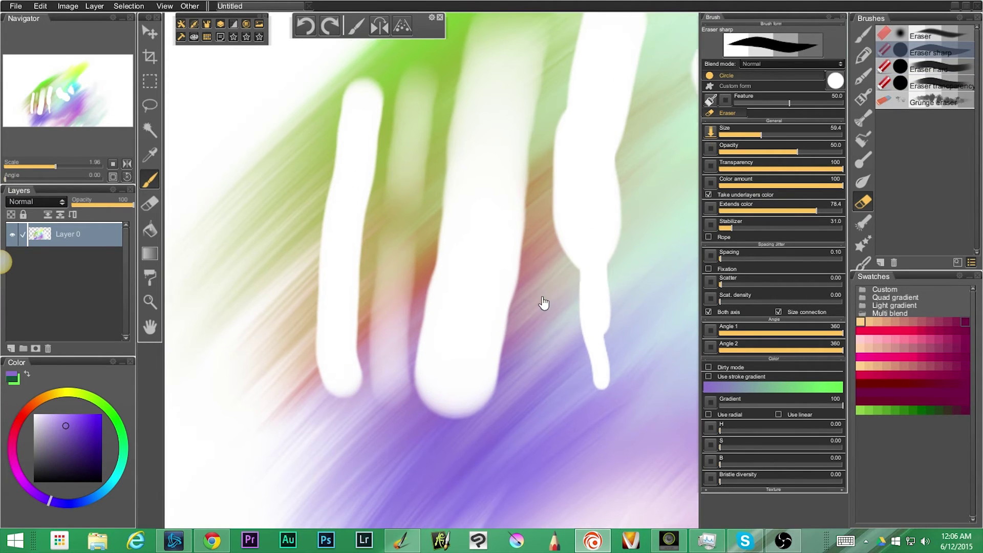
{"action": "left_click_drag", "start_coordinate": [653, 227], "coordinate": [439, 211]}
{"action": "left_click_drag", "start_coordinate": [470, 152], "coordinate": [480, 344]}
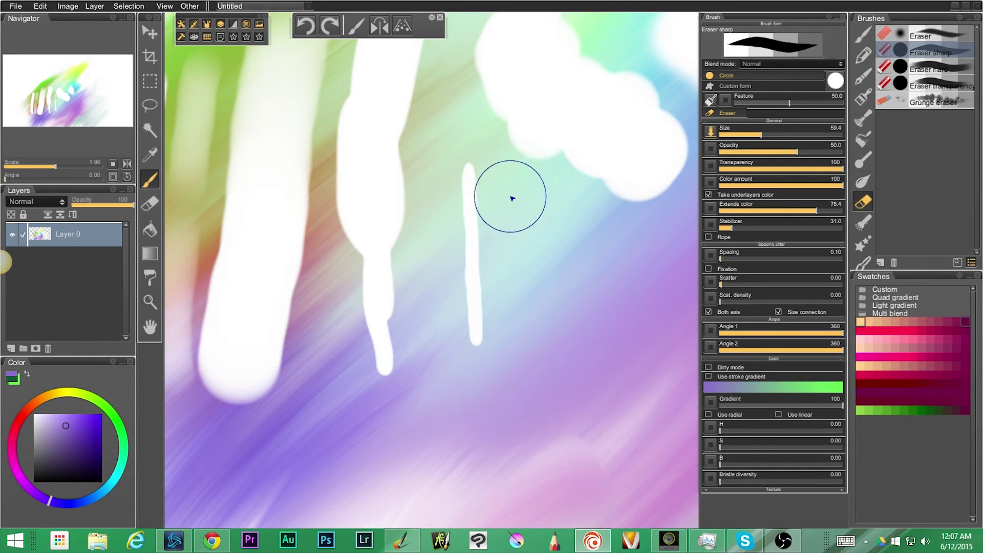
{"action": "left_click_drag", "start_coordinate": [543, 183], "coordinate": [529, 345]}
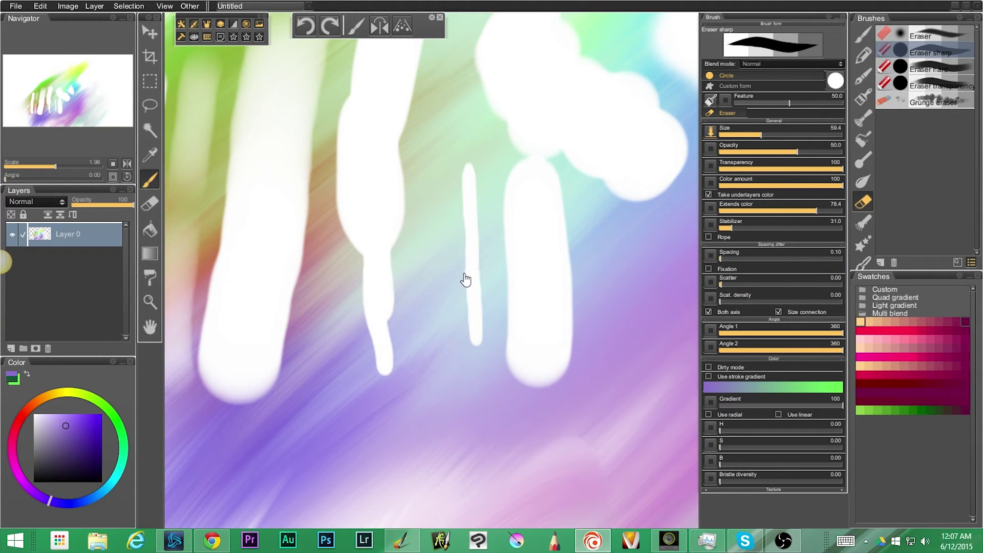
{"action": "left_click_drag", "start_coordinate": [485, 275], "coordinate": [550, 264]}
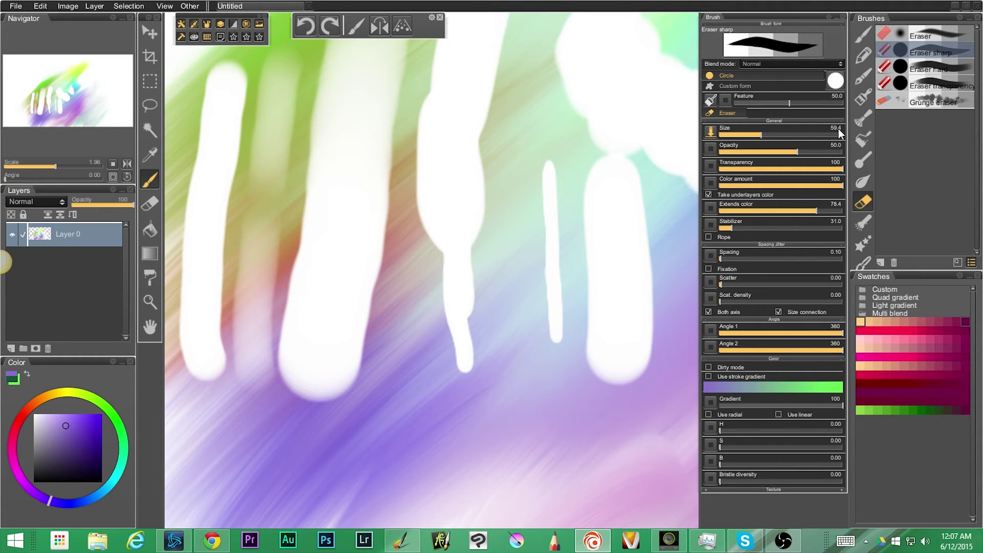
Step: Check the Eraser hard preset's settings and switch to the Eraser transparency preset
{"action": "left_click", "coordinate": [946, 67]}
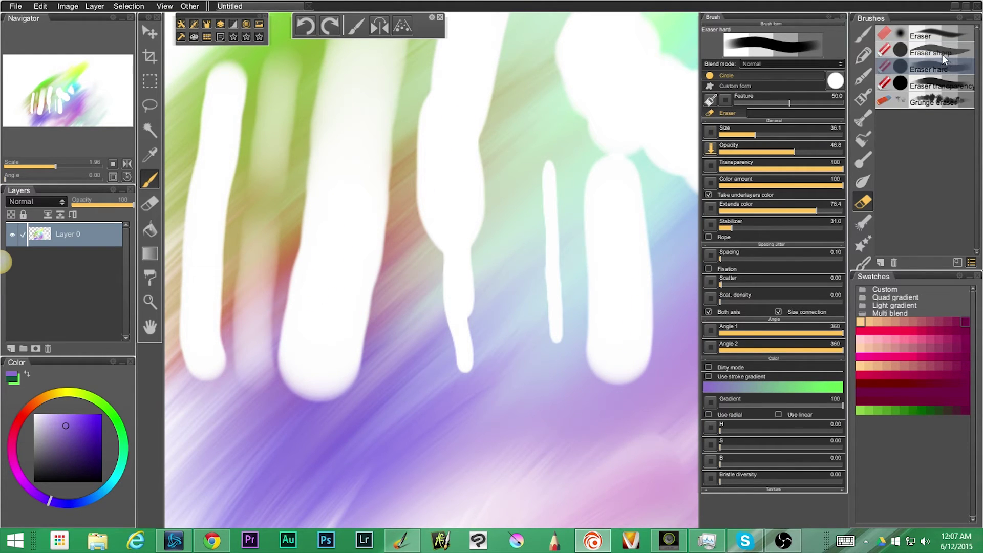
{"action": "left_click", "coordinate": [955, 86]}
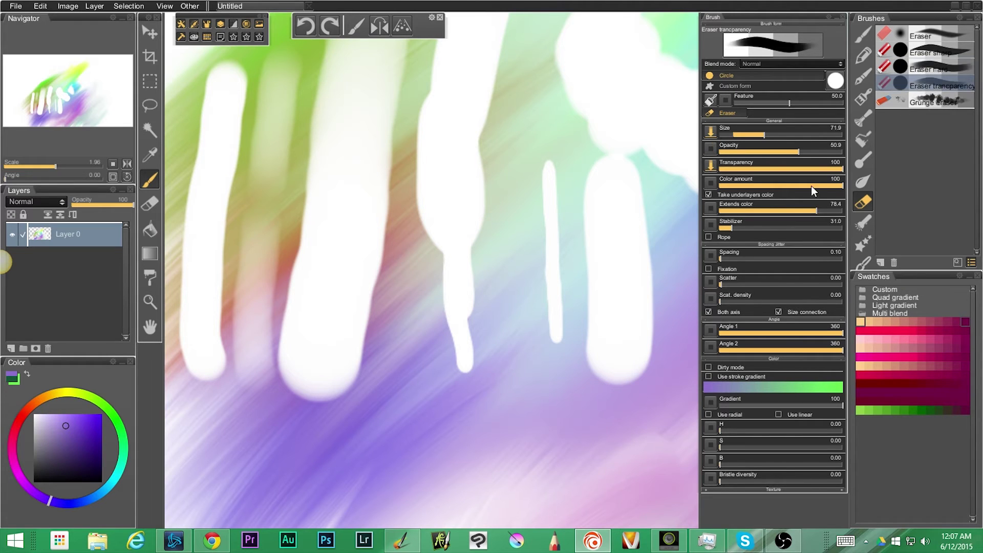
{"action": "left_click_drag", "start_coordinate": [483, 378], "coordinate": [433, 407]}
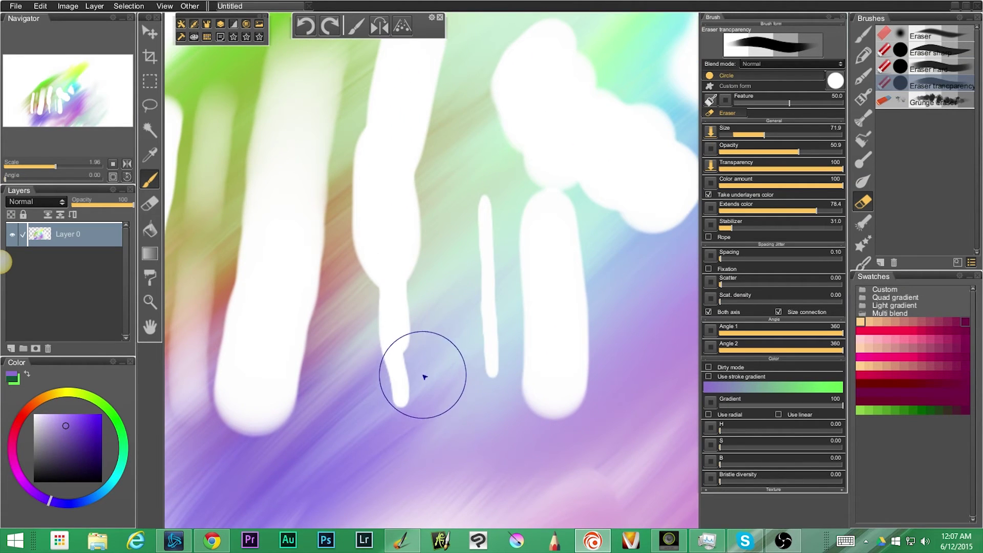
Step: Undo all the eraser test strokes on the streaked painting
{"action": "key", "text": "ctrl+z"}
{"action": "key", "text": "ctrl+z"}
{"action": "key", "text": "ctrl+z"}
{"action": "key", "text": "ctrl+z"}
{"action": "key", "text": "ctrl+z"}
{"action": "key", "text": "ctrl+z"}
{"action": "key", "text": "ctrl+z"}
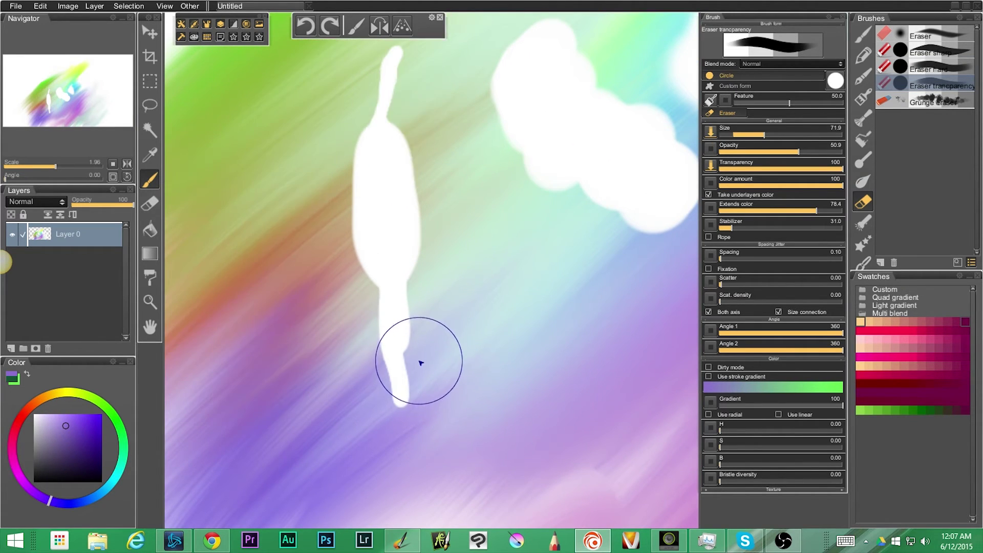
{"action": "key", "text": "ctrl+z"}
{"action": "key", "text": "ctrl+z"}
{"action": "key", "text": "ctrl+z"}
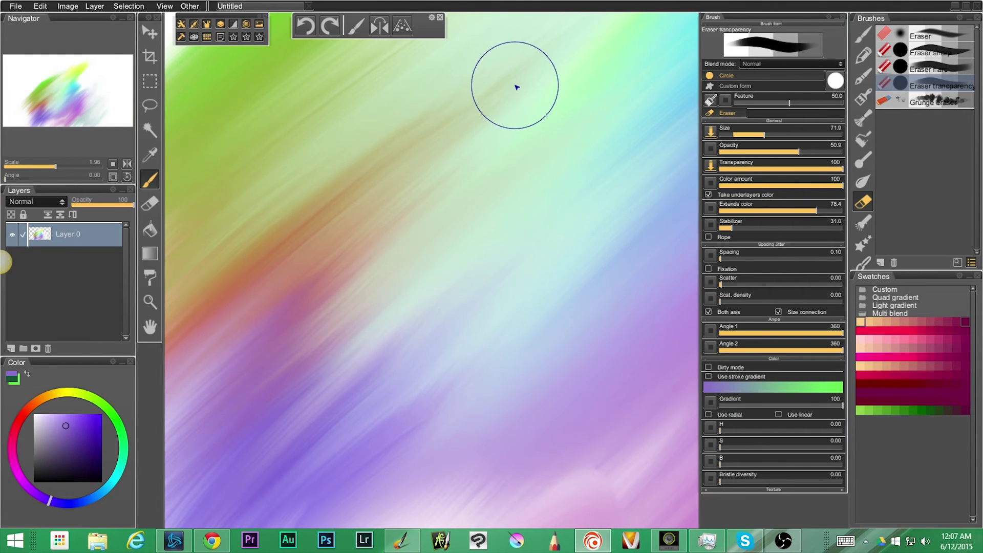
Step: Build up overlapping translucent diagonal strokes across the green, red and violet streaks with the Eraser transparency preset at size 71.9
{"action": "left_click_drag", "start_coordinate": [476, 154], "coordinate": [391, 405]}
{"action": "left_click_drag", "start_coordinate": [456, 102], "coordinate": [307, 420]}
{"action": "left_click_drag", "start_coordinate": [465, 127], "coordinate": [351, 394]}
{"action": "mouse_move", "coordinate": [487, 81]}
{"action": "left_mouse_down"}
{"action": "mouse_move", "coordinate": [386, 394]}
{"action": "mouse_move", "coordinate": [346, 408]}
{"action": "mouse_move", "coordinate": [344, 422]}
{"action": "left_mouse_up"}
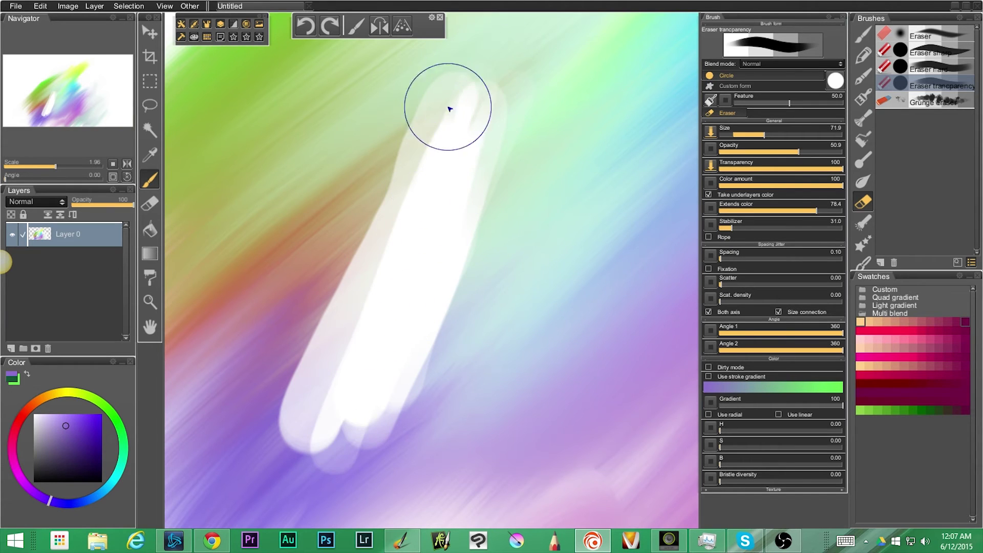
{"action": "left_click_drag", "start_coordinate": [450, 110], "coordinate": [312, 412]}
{"action": "left_click_drag", "start_coordinate": [433, 64], "coordinate": [292, 417]}
{"action": "left_click_drag", "start_coordinate": [377, 103], "coordinate": [243, 413]}
{"action": "mouse_move", "coordinate": [407, 60]}
{"action": "left_mouse_down"}
{"action": "mouse_move", "coordinate": [276, 382]}
{"action": "mouse_move", "coordinate": [358, 180]}
{"action": "mouse_move", "coordinate": [266, 343]}
{"action": "left_mouse_up"}
{"action": "left_click_drag", "start_coordinate": [392, 42], "coordinate": [226, 361]}
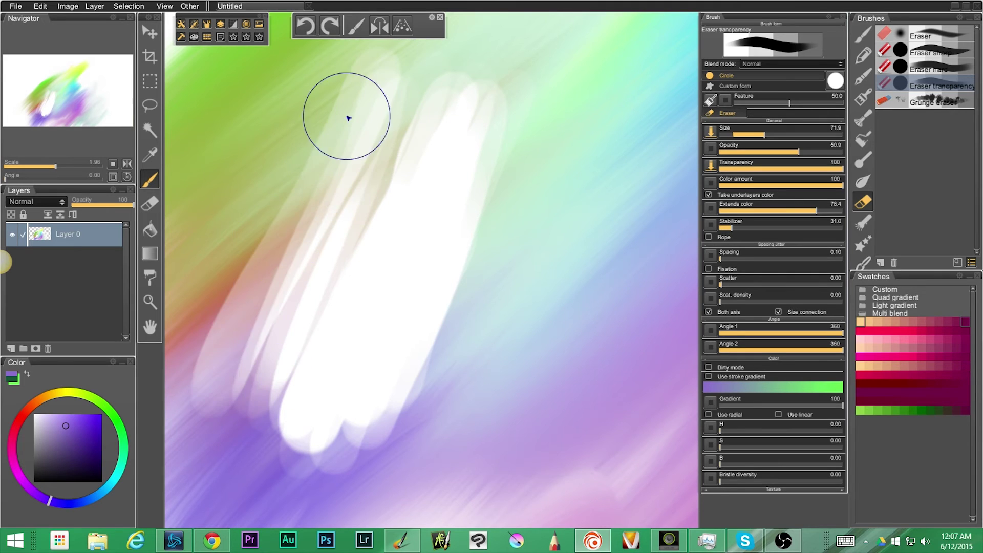
{"action": "left_click_drag", "start_coordinate": [348, 118], "coordinate": [198, 417]}
{"action": "mouse_move", "coordinate": [338, 96]}
{"action": "left_mouse_down"}
{"action": "mouse_move", "coordinate": [288, 221]}
{"action": "mouse_move", "coordinate": [284, 406]}
{"action": "left_mouse_up"}
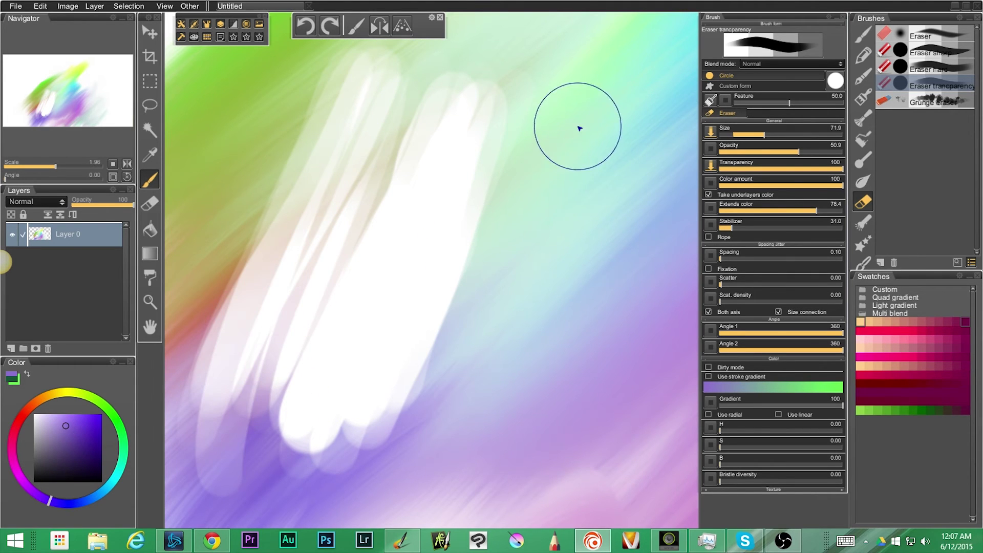
Step: Erase translucent strokes over the mint area and layer overlapping diagonal ones along the green-cyan border with the Eraser transparency preset
{"action": "left_click_drag", "start_coordinate": [573, 175], "coordinate": [540, 369]}
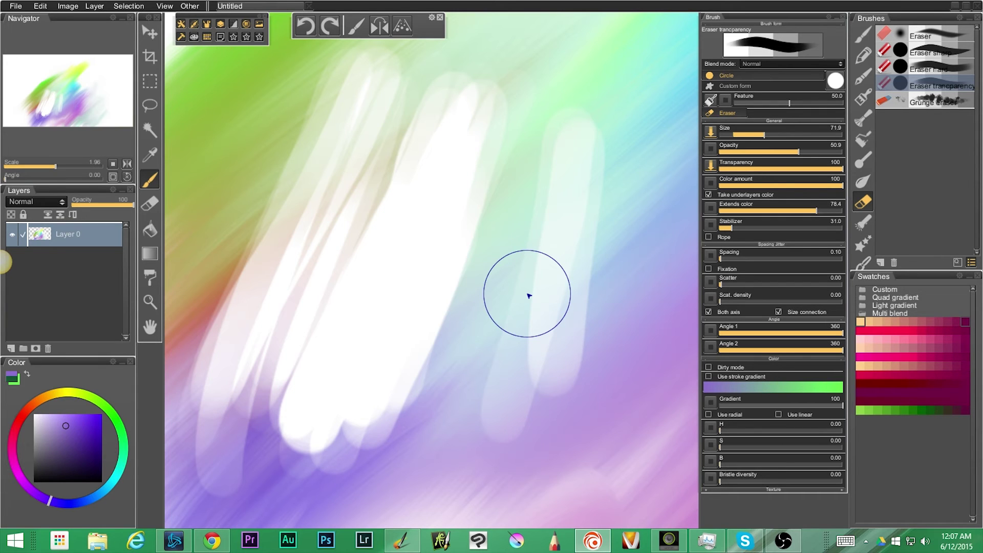
{"action": "mouse_move", "coordinate": [626, 282]}
{"action": "left_mouse_down"}
{"action": "mouse_move", "coordinate": [593, 318]}
{"action": "mouse_move", "coordinate": [501, 351]}
{"action": "left_mouse_up"}
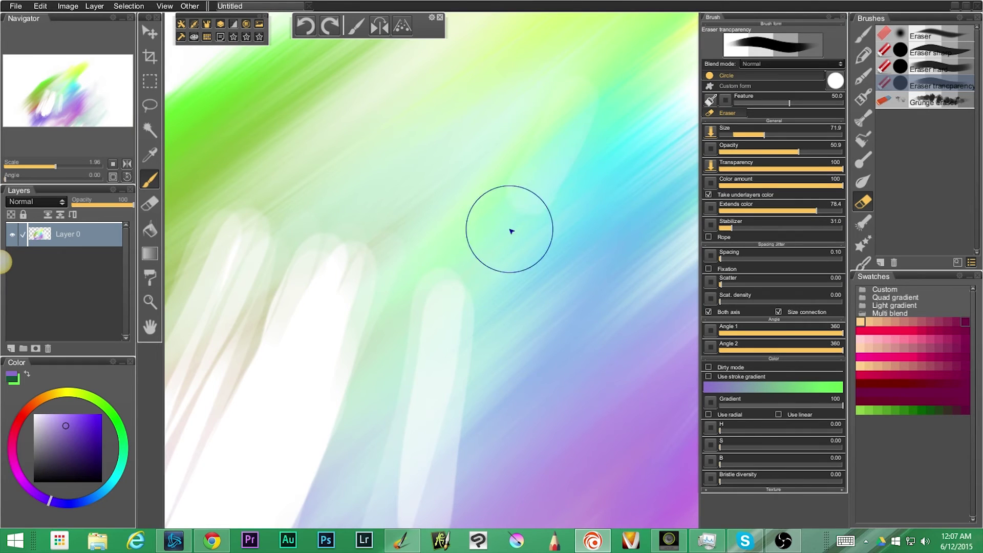
{"action": "left_click_drag", "start_coordinate": [593, 99], "coordinate": [478, 321]}
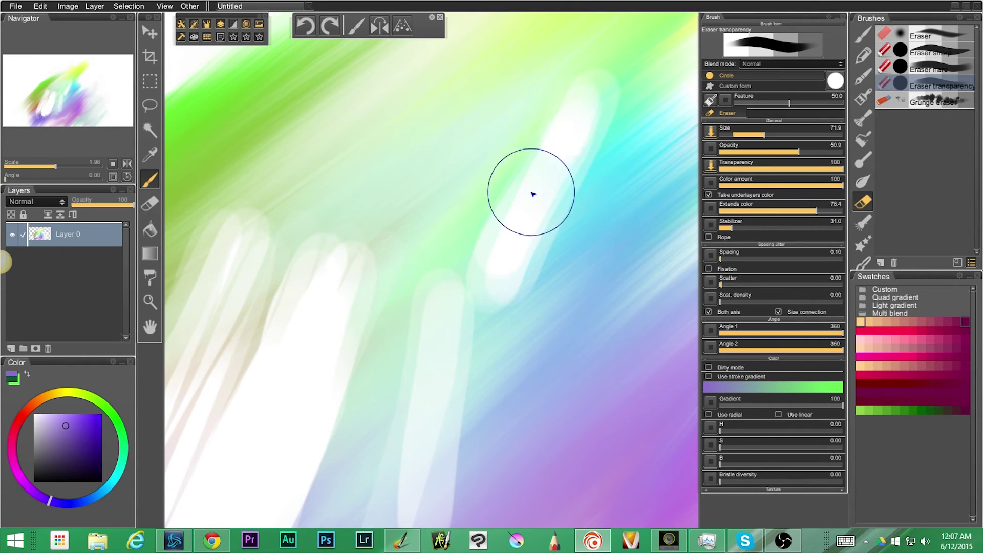
{"action": "left_click_drag", "start_coordinate": [589, 95], "coordinate": [424, 371]}
{"action": "left_click_drag", "start_coordinate": [599, 78], "coordinate": [456, 338]}
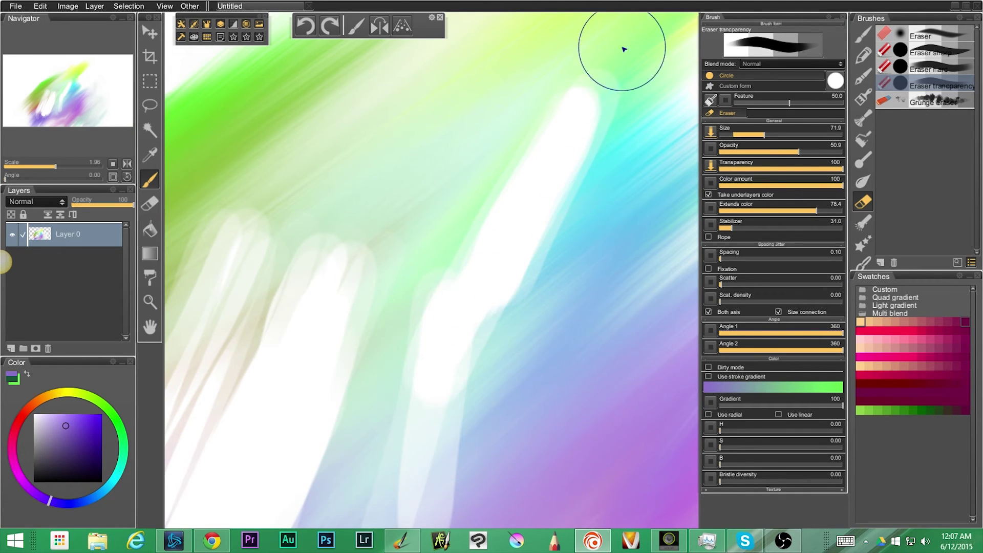
Step: Layer translucent diagonal eraser strokes over the cyan, blue and violet streaks, undoing the heavy strokes on the lower purple area
{"action": "left_click_drag", "start_coordinate": [577, 140], "coordinate": [441, 407]}
{"action": "left_click_drag", "start_coordinate": [601, 272], "coordinate": [513, 461]}
{"action": "mouse_move", "coordinate": [622, 340]}
{"action": "left_mouse_down"}
{"action": "mouse_move", "coordinate": [483, 234]}
{"action": "mouse_move", "coordinate": [446, 435]}
{"action": "left_mouse_up"}
{"action": "left_click_drag", "start_coordinate": [597, 180], "coordinate": [523, 416]}
{"action": "mouse_move", "coordinate": [661, 161]}
{"action": "left_mouse_down"}
{"action": "mouse_move", "coordinate": [573, 408]}
{"action": "mouse_move", "coordinate": [531, 450]}
{"action": "left_mouse_up"}
{"action": "left_click_drag", "start_coordinate": [443, 355], "coordinate": [525, 272]}
{"action": "mouse_move", "coordinate": [507, 327]}
{"action": "left_mouse_down"}
{"action": "mouse_move", "coordinate": [439, 503]}
{"action": "mouse_move", "coordinate": [499, 354]}
{"action": "left_mouse_up"}
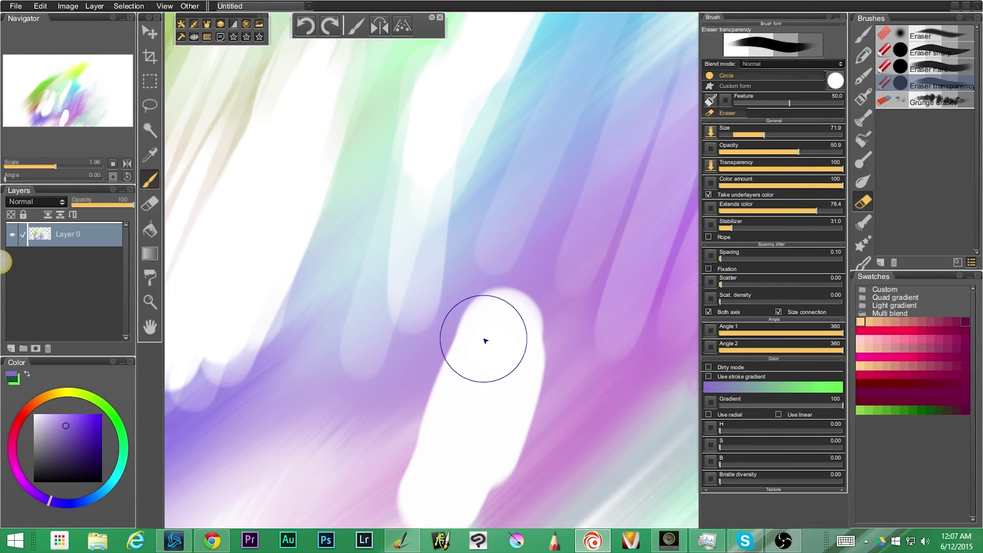
{"action": "key", "text": "ctrl+z"}
{"action": "left_click_drag", "start_coordinate": [476, 310], "coordinate": [379, 408]}
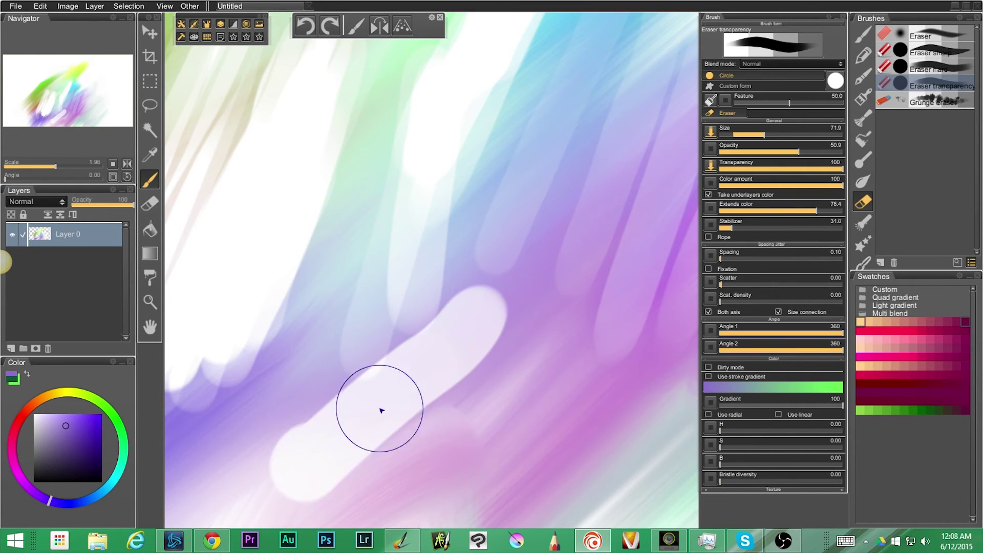
{"action": "key", "text": "ctrl+z"}
Step: Build up more overlapping translucent diagonal eraser strokes where the blue streaks meet the violet ones
{"action": "mouse_move", "coordinate": [523, 285]}
{"action": "left_mouse_down"}
{"action": "mouse_move", "coordinate": [462, 399]}
{"action": "mouse_move", "coordinate": [385, 476]}
{"action": "left_mouse_up"}
{"action": "left_click_drag", "start_coordinate": [462, 211], "coordinate": [381, 398]}
{"action": "left_click_drag", "start_coordinate": [462, 244], "coordinate": [387, 486]}
{"action": "left_click_drag", "start_coordinate": [479, 270], "coordinate": [397, 467]}
{"action": "mouse_move", "coordinate": [512, 221]}
{"action": "left_mouse_down"}
{"action": "mouse_move", "coordinate": [437, 413]}
{"action": "mouse_move", "coordinate": [420, 489]}
{"action": "left_mouse_up"}
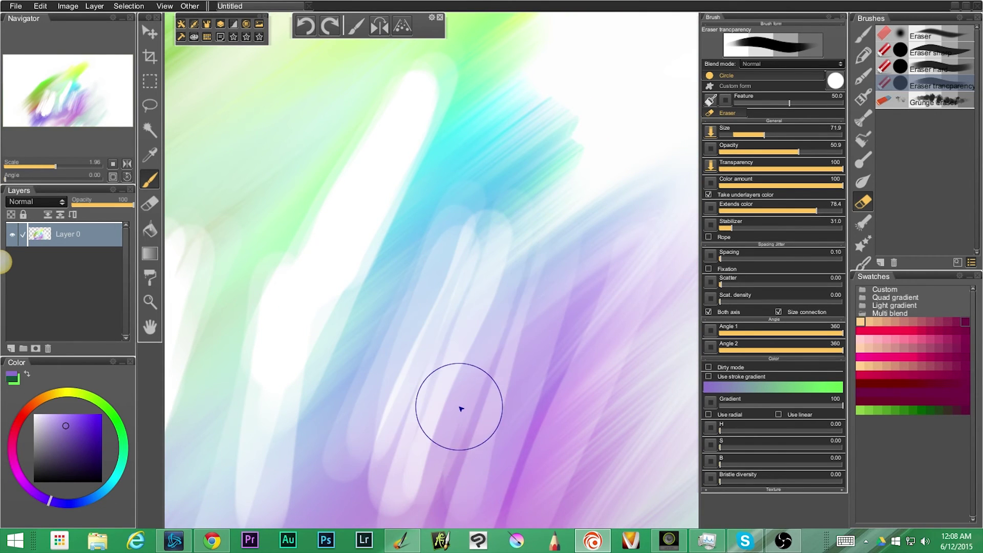
{"action": "left_click_drag", "start_coordinate": [575, 220], "coordinate": [405, 492]}
{"action": "mouse_move", "coordinate": [524, 245]}
{"action": "left_mouse_down"}
{"action": "mouse_move", "coordinate": [379, 507]}
{"action": "mouse_move", "coordinate": [399, 460]}
{"action": "mouse_move", "coordinate": [420, 491]}
{"action": "left_mouse_up"}
Step: Undo the overlapping translucent strokes on the blue and violet paint and switch to the Grunge eraser preset
{"action": "key", "text": "ctrl+z"}
{"action": "key", "text": "ctrl+z"}
{"action": "left_click", "coordinate": [933, 102]}
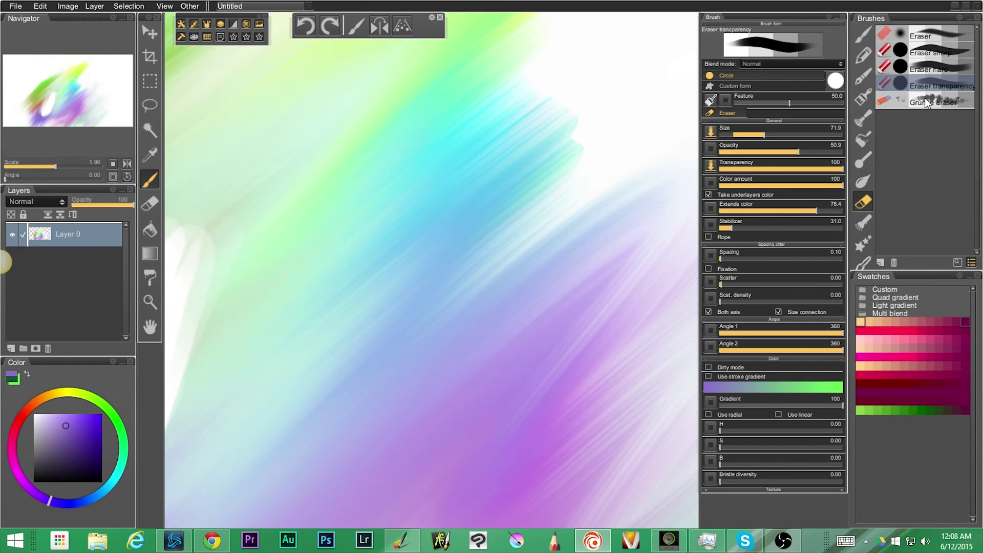
{"action": "key", "text": "ctrl+z"}
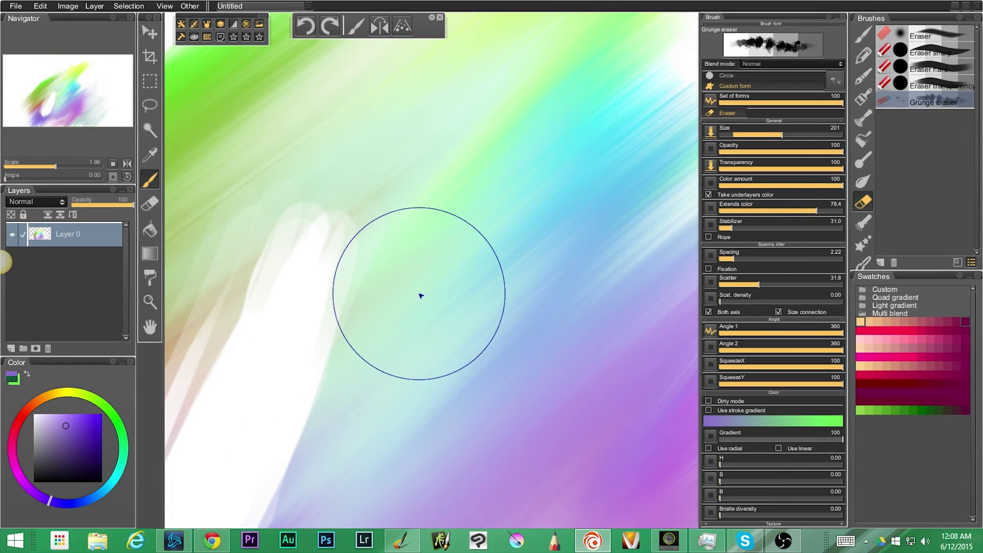
Step: Undo the remaining translucent strokes and try the Grunge eraser at size 201 around the painting's edges, undoing that too
{"action": "mouse_move", "coordinate": [573, 138]}
{"action": "left_mouse_down"}
{"action": "mouse_move", "coordinate": [573, 159]}
{"action": "mouse_move", "coordinate": [557, 171]}
{"action": "mouse_move", "coordinate": [480, 175]}
{"action": "mouse_move", "coordinate": [467, 151]}
{"action": "mouse_move", "coordinate": [578, 106]}
{"action": "mouse_move", "coordinate": [559, 68]}
{"action": "mouse_move", "coordinate": [504, 194]}
{"action": "mouse_move", "coordinate": [535, 123]}
{"action": "mouse_move", "coordinate": [545, 178]}
{"action": "mouse_move", "coordinate": [466, 329]}
{"action": "left_mouse_up"}
{"action": "scroll", "coordinate": [466, 329], "scroll_direction": "down", "scroll_amount": 5}
{"action": "key", "text": "ctrl+z"}
{"action": "key", "text": "ctrl+z"}
{"action": "key", "text": "ctrl+z"}
{"action": "key", "text": "ctrl+z"}
{"action": "key", "text": "ctrl+z"}
{"action": "key", "text": "ctrl+z"}
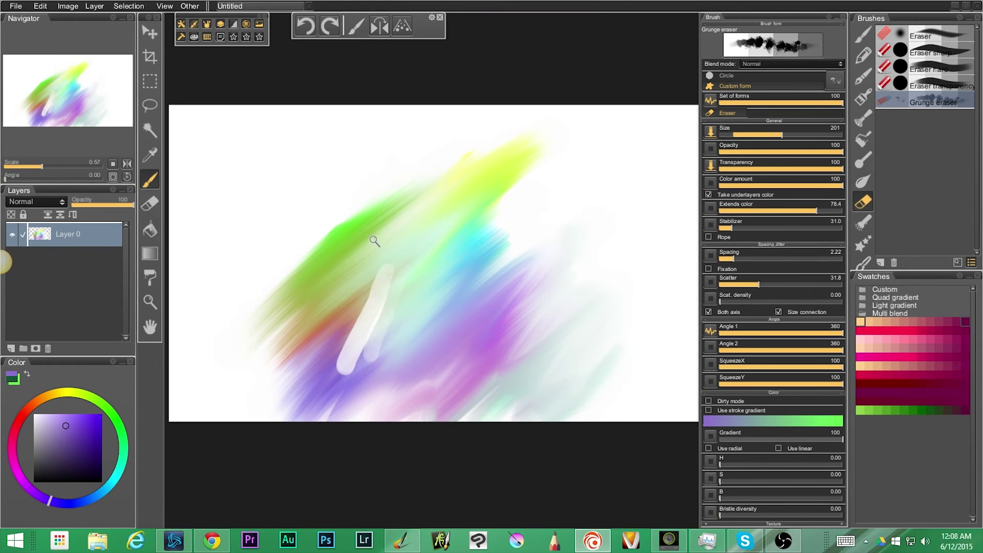
{"action": "mouse_move", "coordinate": [334, 246]}
{"action": "left_mouse_down"}
{"action": "mouse_move", "coordinate": [306, 270]}
{"action": "mouse_move", "coordinate": [356, 221]}
{"action": "mouse_move", "coordinate": [299, 261]}
{"action": "mouse_move", "coordinate": [273, 327]}
{"action": "mouse_move", "coordinate": [310, 291]}
{"action": "mouse_move", "coordinate": [292, 280]}
{"action": "mouse_move", "coordinate": [310, 250]}
{"action": "mouse_move", "coordinate": [426, 180]}
{"action": "mouse_move", "coordinate": [379, 211]}
{"action": "mouse_move", "coordinate": [491, 170]}
{"action": "mouse_move", "coordinate": [459, 171]}
{"action": "mouse_move", "coordinate": [536, 159]}
{"action": "mouse_move", "coordinate": [574, 184]}
{"action": "mouse_move", "coordinate": [523, 193]}
{"action": "mouse_move", "coordinate": [510, 160]}
{"action": "mouse_move", "coordinate": [525, 224]}
{"action": "mouse_move", "coordinate": [473, 278]}
{"action": "mouse_move", "coordinate": [529, 260]}
{"action": "mouse_move", "coordinate": [532, 282]}
{"action": "mouse_move", "coordinate": [557, 303]}
{"action": "mouse_move", "coordinate": [518, 376]}
{"action": "mouse_move", "coordinate": [445, 447]}
{"action": "mouse_move", "coordinate": [632, 343]}
{"action": "mouse_move", "coordinate": [571, 413]}
{"action": "mouse_move", "coordinate": [473, 480]}
{"action": "mouse_move", "coordinate": [455, 432]}
{"action": "mouse_move", "coordinate": [269, 473]}
{"action": "mouse_move", "coordinate": [415, 397]}
{"action": "mouse_move", "coordinate": [242, 438]}
{"action": "mouse_move", "coordinate": [336, 380]}
{"action": "mouse_move", "coordinate": [290, 382]}
{"action": "mouse_move", "coordinate": [285, 351]}
{"action": "mouse_move", "coordinate": [204, 404]}
{"action": "left_mouse_up"}
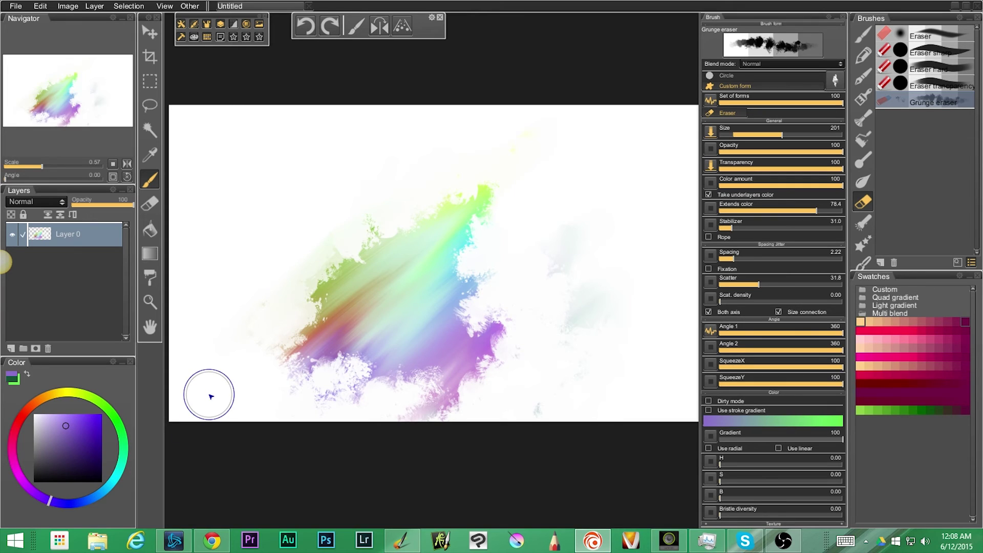
{"action": "key", "text": "ctrl+z"}
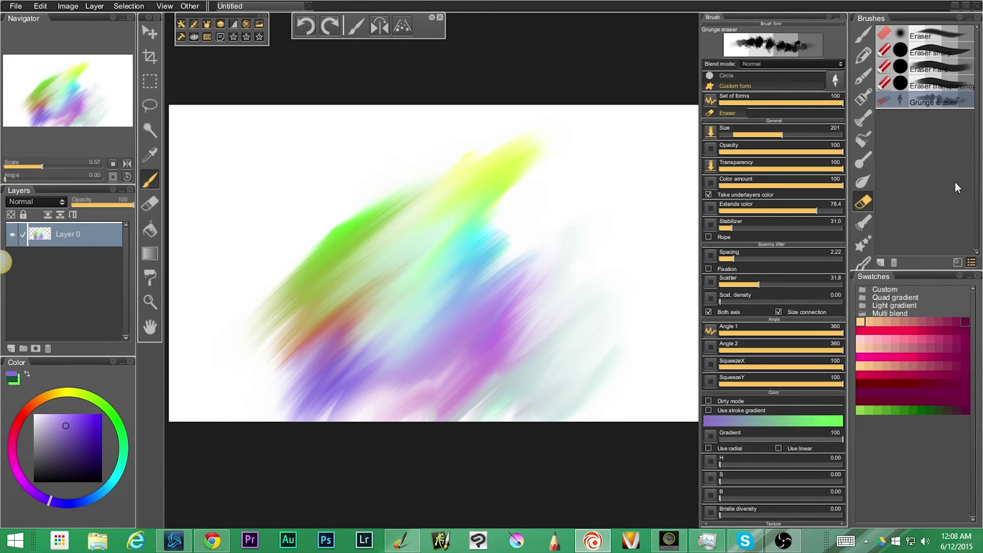
Step: Create a new brush preset from the Grunge eraser and set its custom form to the single scattered-dots splatter
{"action": "left_click", "coordinate": [879, 262]}
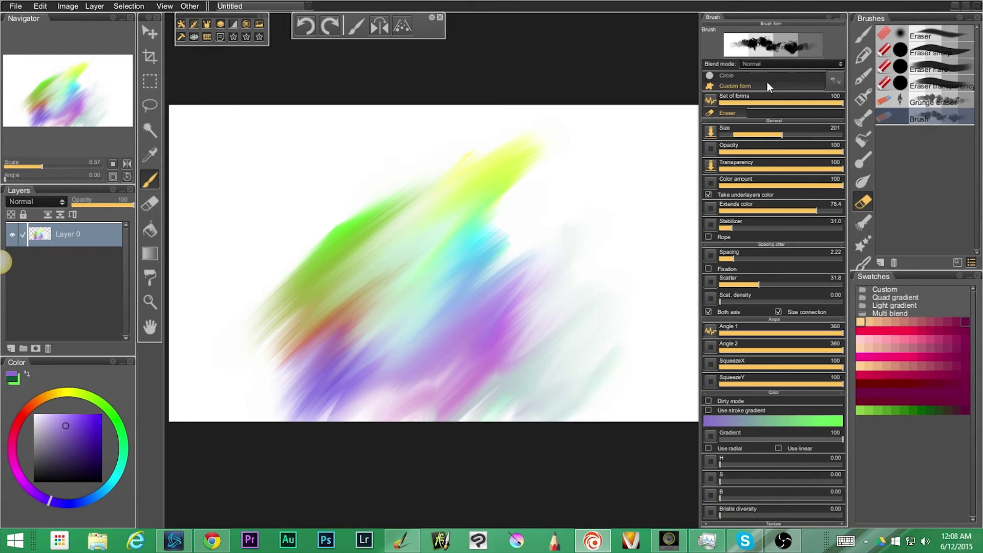
{"action": "left_click", "coordinate": [792, 86]}
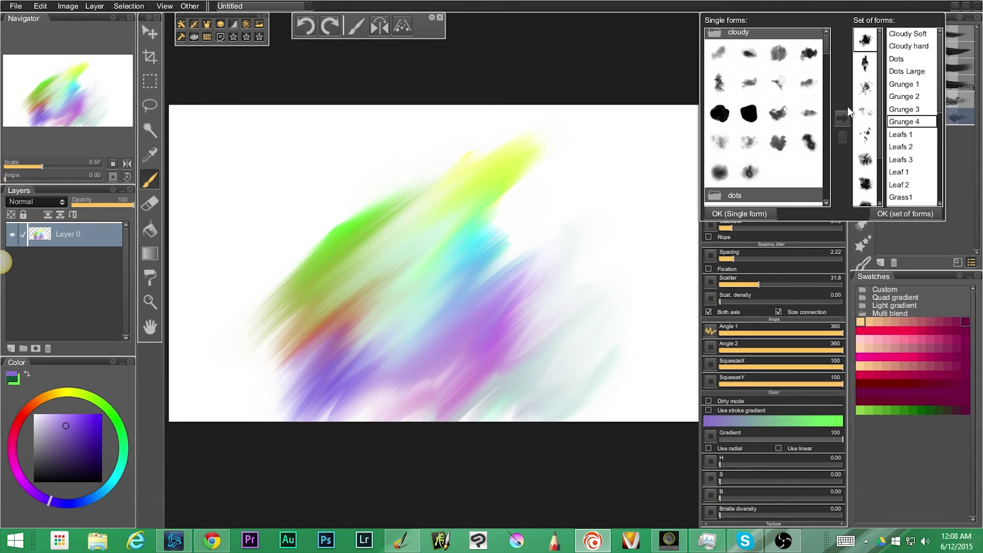
{"action": "left_click_drag", "start_coordinate": [827, 47], "coordinate": [809, 97]}
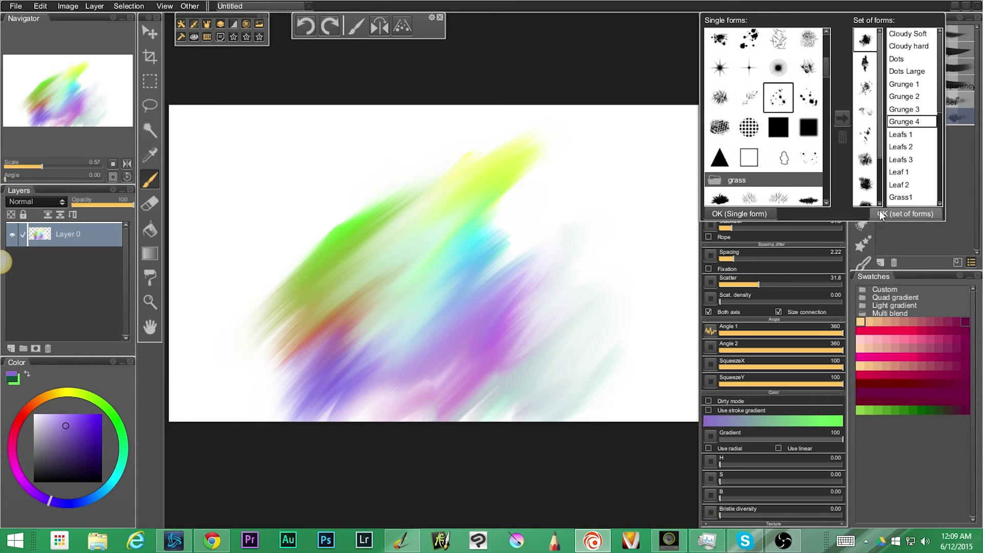
{"action": "left_click", "coordinate": [757, 213]}
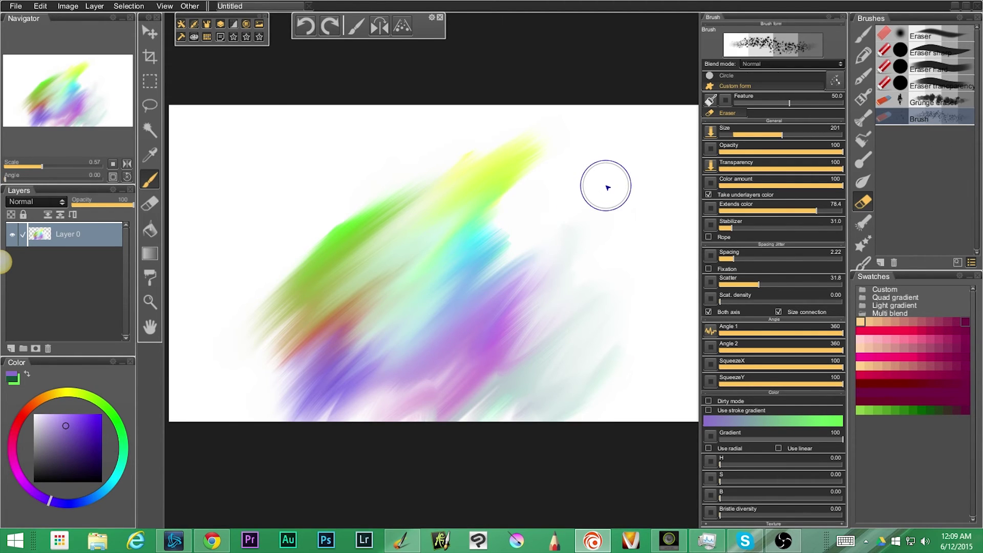
Step: Set the new splatter eraser's opacity to 41.0, trying speckled strokes across the painting before and after and undoing them
{"action": "mouse_move", "coordinate": [423, 230]}
{"action": "left_mouse_down"}
{"action": "mouse_move", "coordinate": [352, 340]}
{"action": "mouse_move", "coordinate": [487, 241]}
{"action": "mouse_move", "coordinate": [474, 379]}
{"action": "left_mouse_up"}
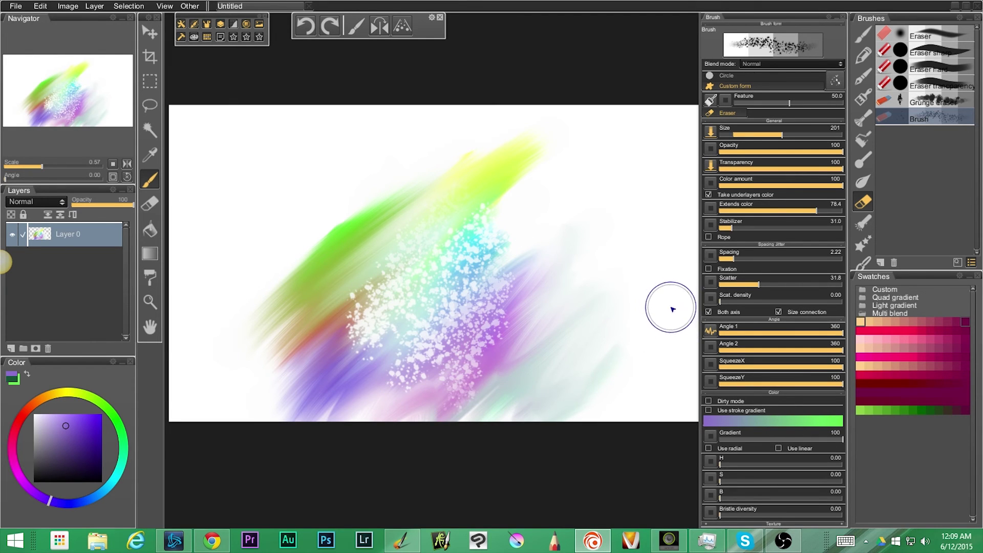
{"action": "key", "text": "ctrl+z"}
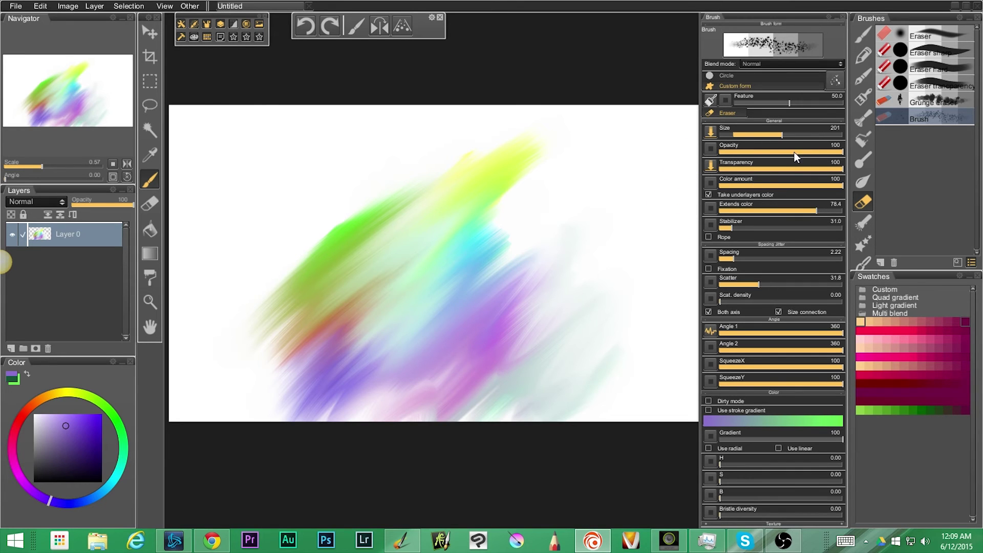
{"action": "left_click_drag", "start_coordinate": [795, 152], "coordinate": [788, 152]}
{"action": "mouse_move", "coordinate": [457, 199]}
{"action": "left_mouse_down"}
{"action": "mouse_move", "coordinate": [294, 340]}
{"action": "mouse_move", "coordinate": [406, 313]}
{"action": "mouse_move", "coordinate": [456, 356]}
{"action": "mouse_move", "coordinate": [558, 318]}
{"action": "left_mouse_up"}
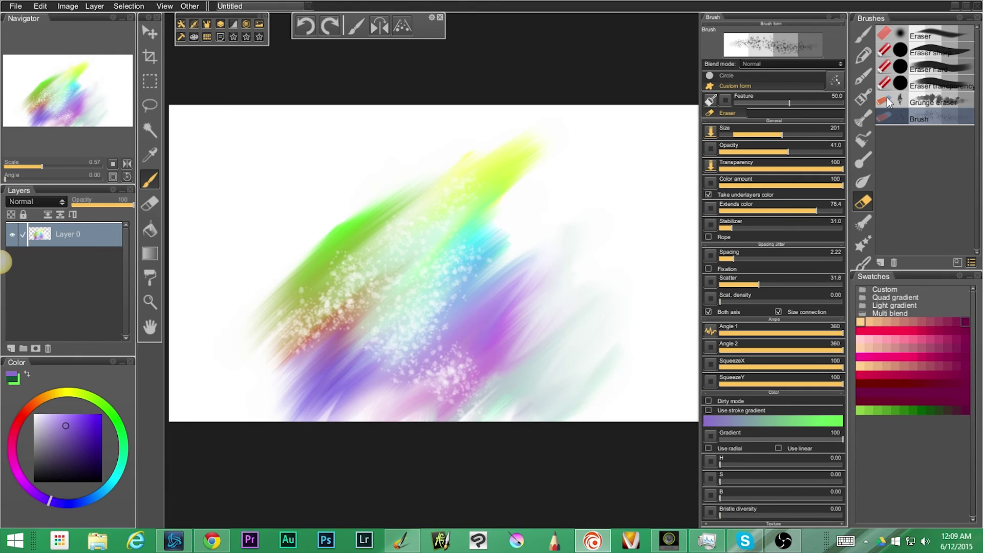
{"action": "key", "text": "ctrl+z"}
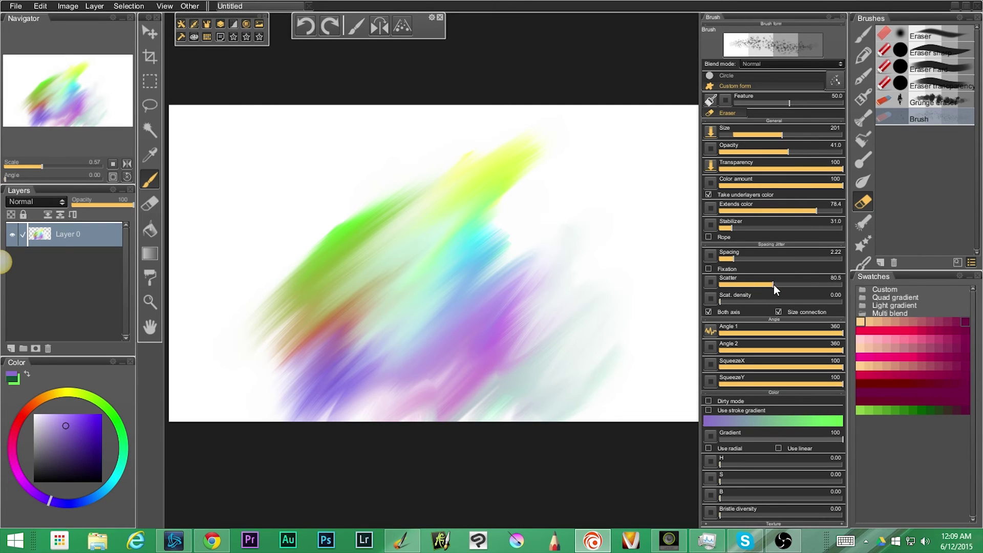
Step: Set the splatter eraser's scatter to 198, try it across the whole painting and undo the speckles
{"action": "left_click_drag", "start_coordinate": [772, 286], "coordinate": [791, 282]}
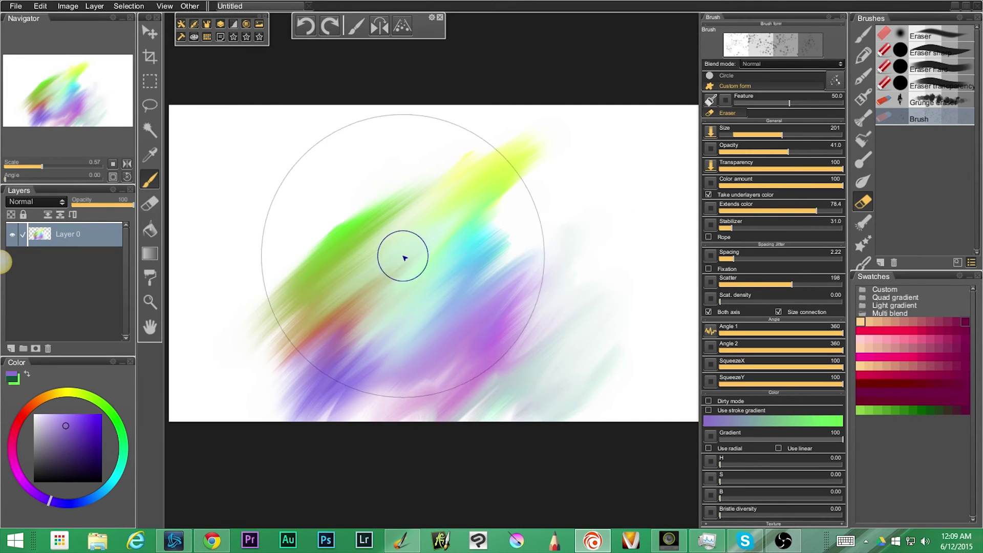
{"action": "mouse_move", "coordinate": [401, 265]}
{"action": "left_mouse_down"}
{"action": "mouse_move", "coordinate": [355, 373]}
{"action": "mouse_move", "coordinate": [529, 377]}
{"action": "mouse_move", "coordinate": [479, 185]}
{"action": "mouse_move", "coordinate": [328, 258]}
{"action": "left_mouse_up"}
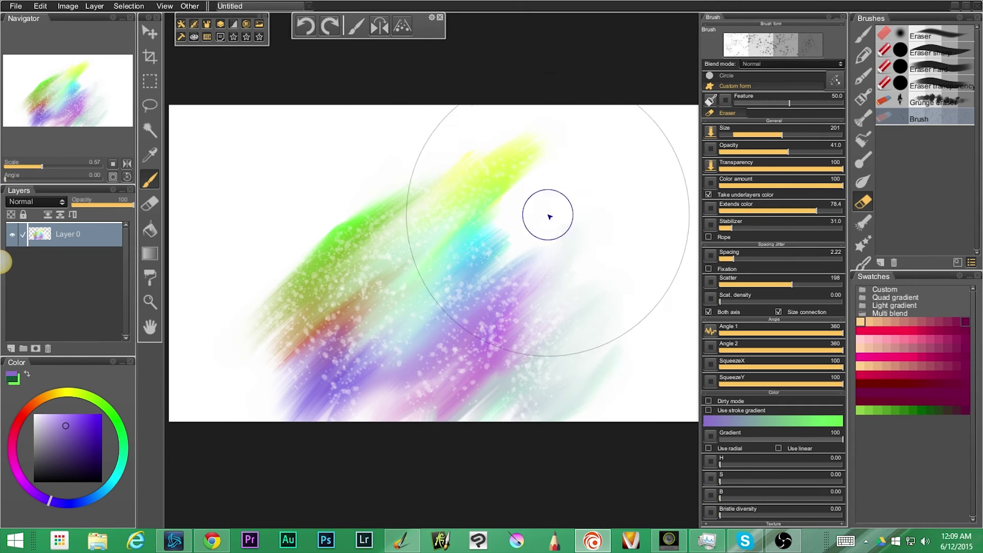
{"action": "key", "text": "ctrl+z"}
{"action": "key", "text": "ctrl+z"}
{"action": "key", "text": "ctrl+z"}
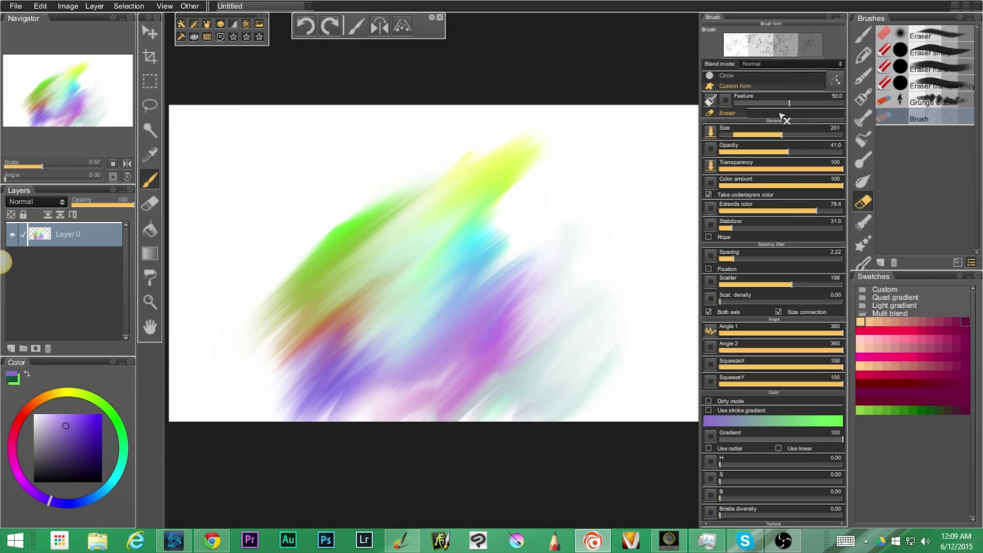
Step: Try the splatter eraser in Screen blend mode over the painting and undo the stroke
{"action": "left_click", "coordinate": [833, 62]}
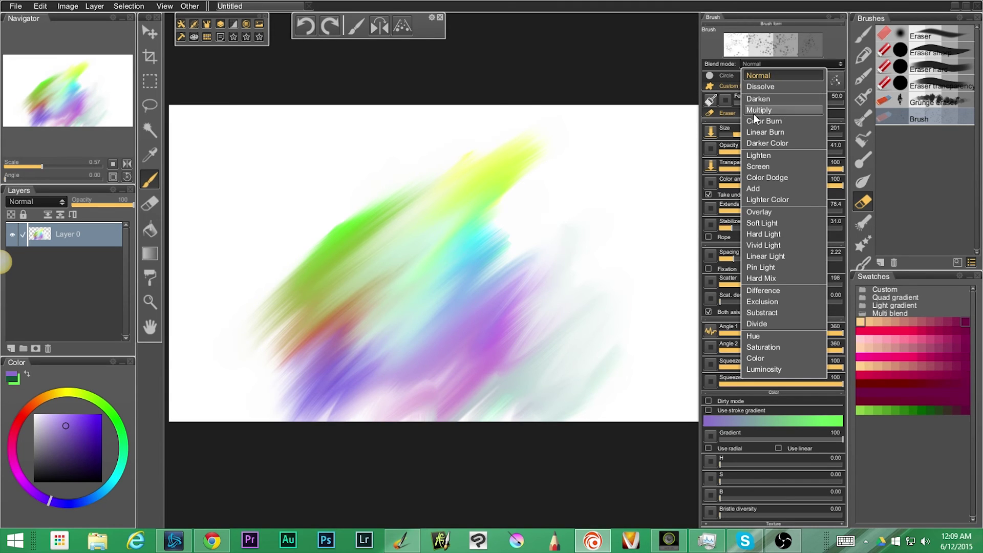
{"action": "left_click", "coordinate": [754, 166]}
{"action": "mouse_move", "coordinate": [446, 235]}
{"action": "left_mouse_down"}
{"action": "mouse_move", "coordinate": [420, 274]}
{"action": "mouse_move", "coordinate": [309, 297]}
{"action": "mouse_move", "coordinate": [384, 281]}
{"action": "left_mouse_up"}
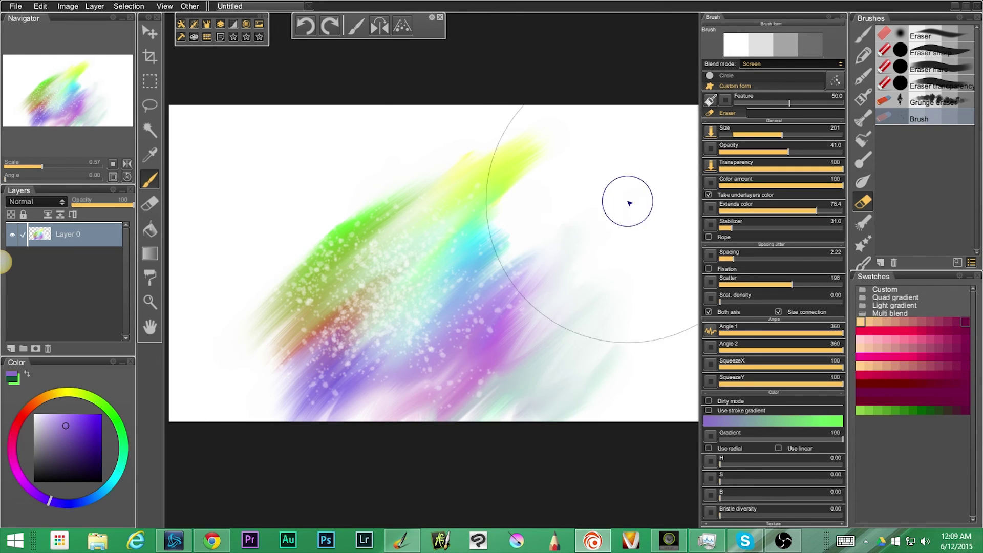
{"action": "key", "text": "ctrl+z"}
Step: Try the splatter eraser in Darken blend mode over the violet streaks
{"action": "left_click", "coordinate": [824, 65]}
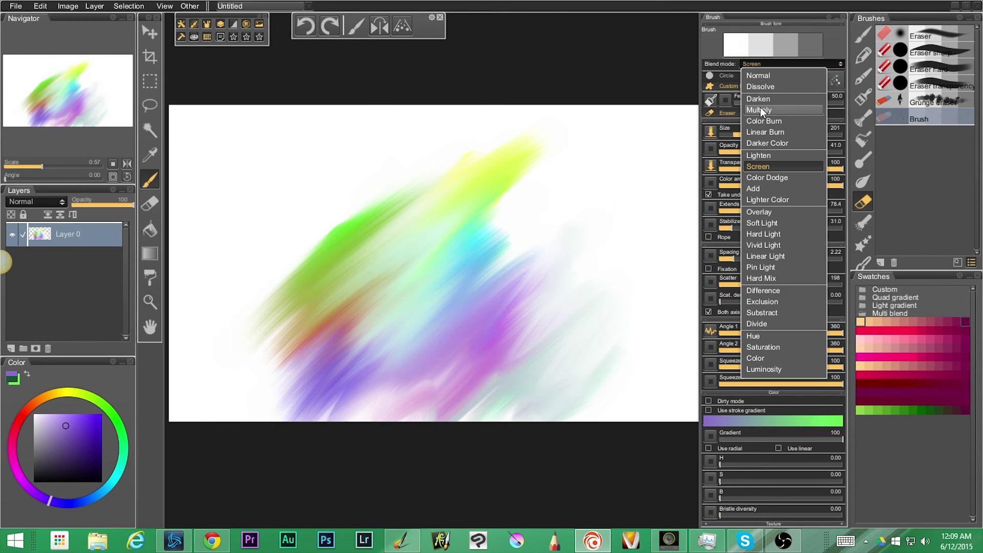
{"action": "left_click", "coordinate": [758, 100]}
{"action": "mouse_move", "coordinate": [540, 224]}
{"action": "left_mouse_down"}
{"action": "mouse_move", "coordinate": [356, 285]}
{"action": "mouse_move", "coordinate": [435, 354]}
{"action": "mouse_move", "coordinate": [486, 333]}
{"action": "left_mouse_up"}
Step: Try the splatter eraser in Multiply blend mode over the green, red and cyan streaks
{"action": "left_click", "coordinate": [832, 65]}
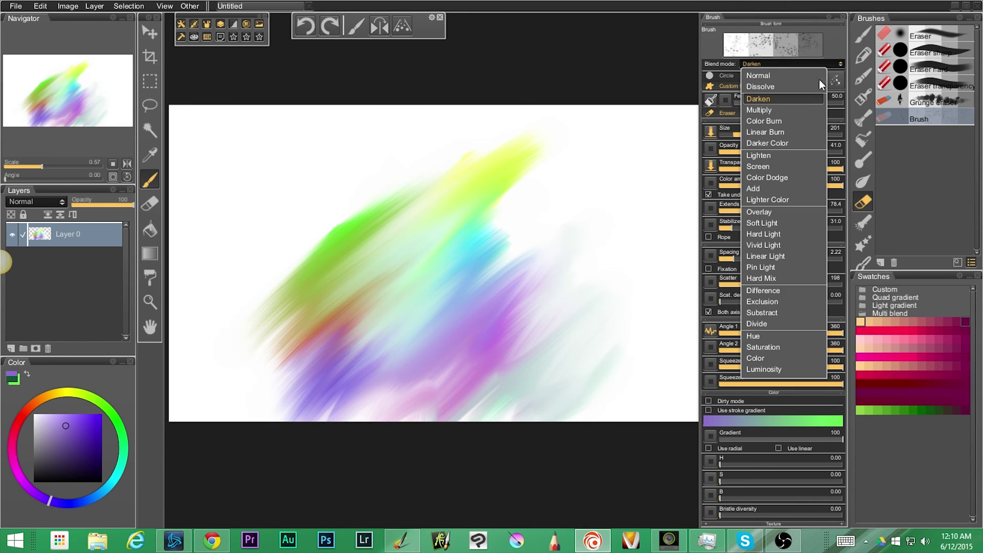
{"action": "left_click", "coordinate": [755, 111]}
{"action": "mouse_move", "coordinate": [451, 287]}
{"action": "left_mouse_down"}
{"action": "mouse_move", "coordinate": [272, 346]}
{"action": "mouse_move", "coordinate": [511, 167]}
{"action": "left_mouse_up"}
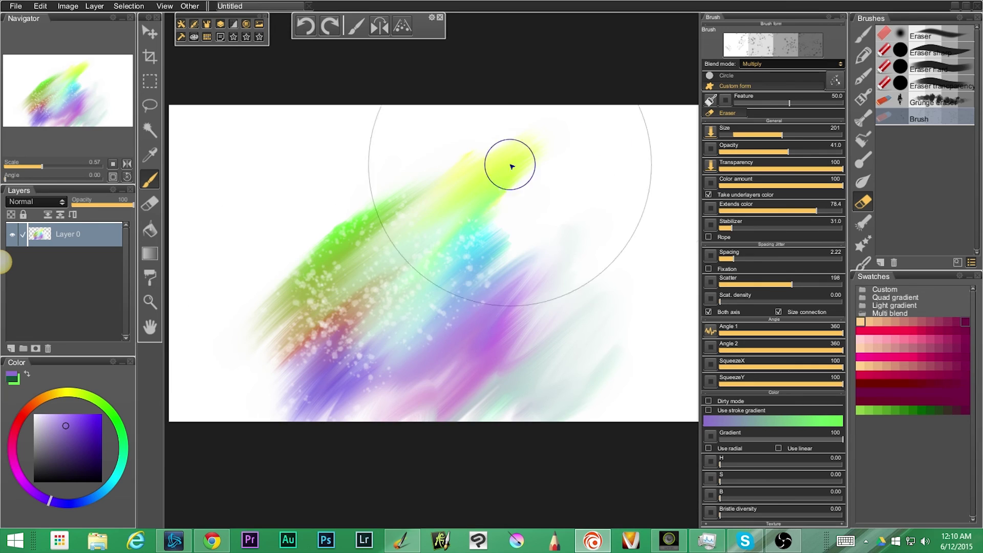
Step: Set the splatter eraser's blend mode to Saturation and test it with a stroke over the painting
{"action": "left_click", "coordinate": [842, 63]}
{"action": "left_click", "coordinate": [764, 344]}
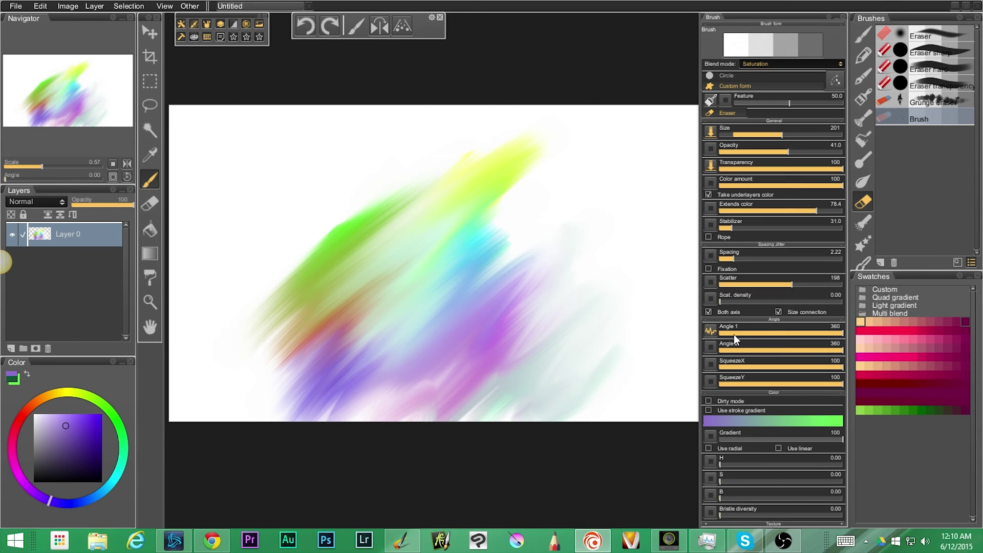
{"action": "left_click_drag", "start_coordinate": [417, 281], "coordinate": [287, 390]}
{"action": "left_click", "coordinate": [839, 64]}
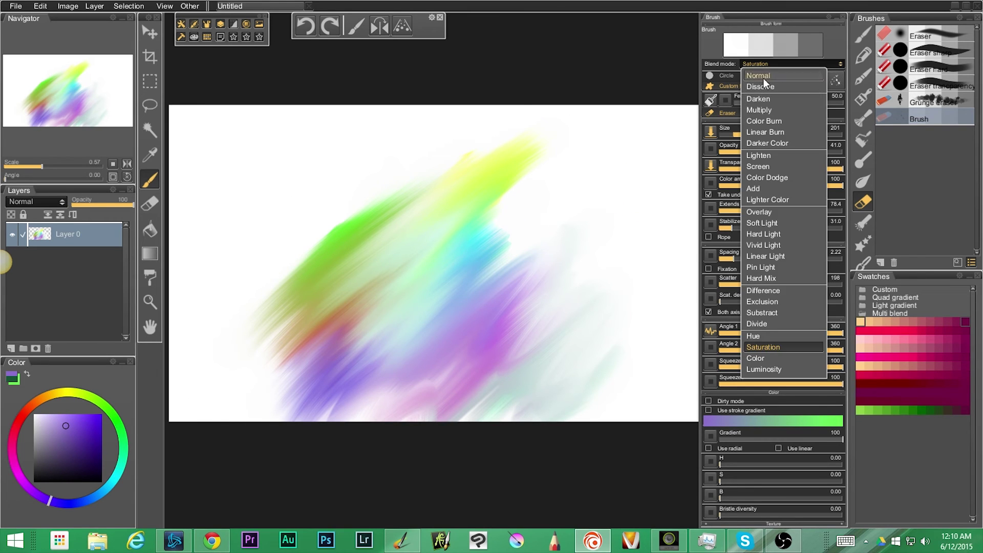
{"action": "key", "text": "Escape"}
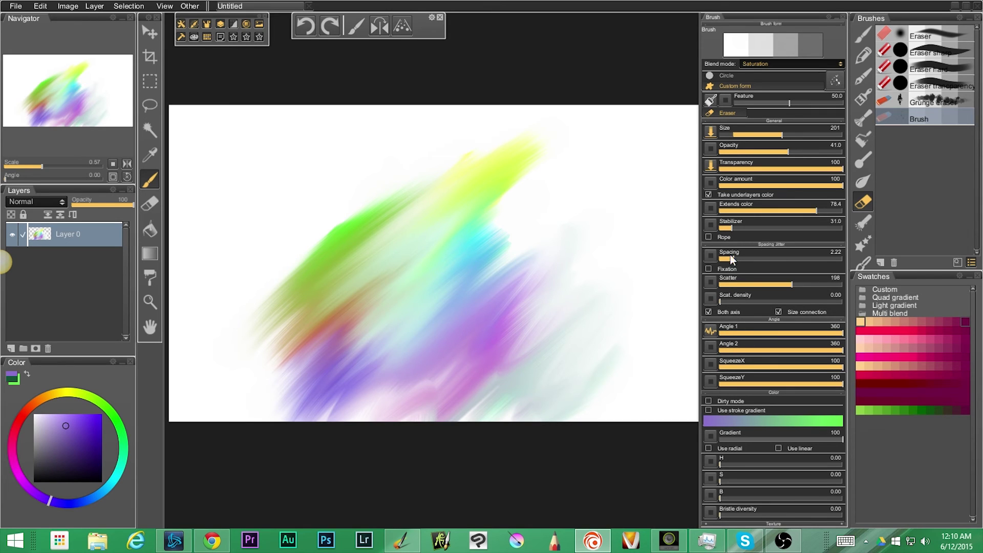
Step: Change the eraser's custom form to the small outlined blob shape next to the outlined square
{"action": "left_click", "coordinate": [835, 82]}
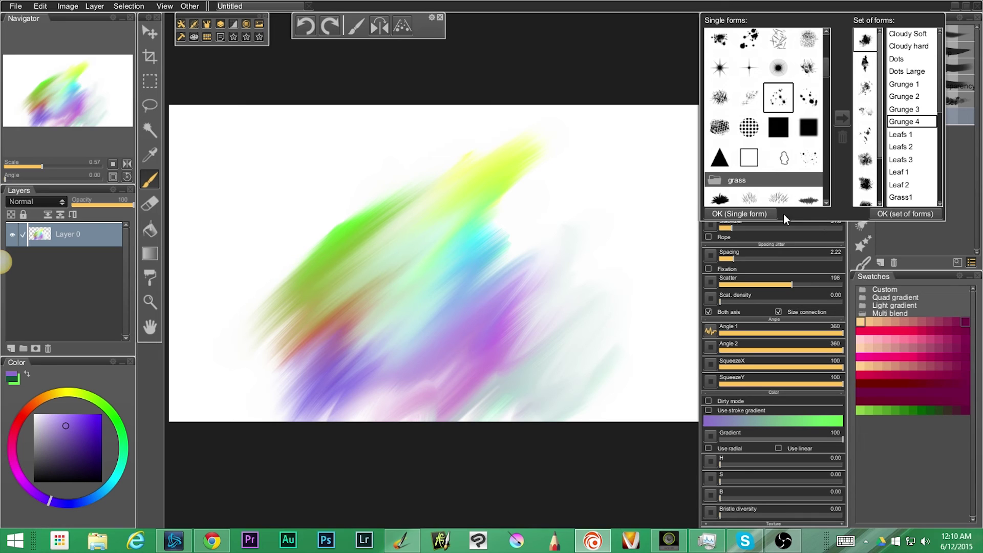
{"action": "left_click", "coordinate": [783, 163]}
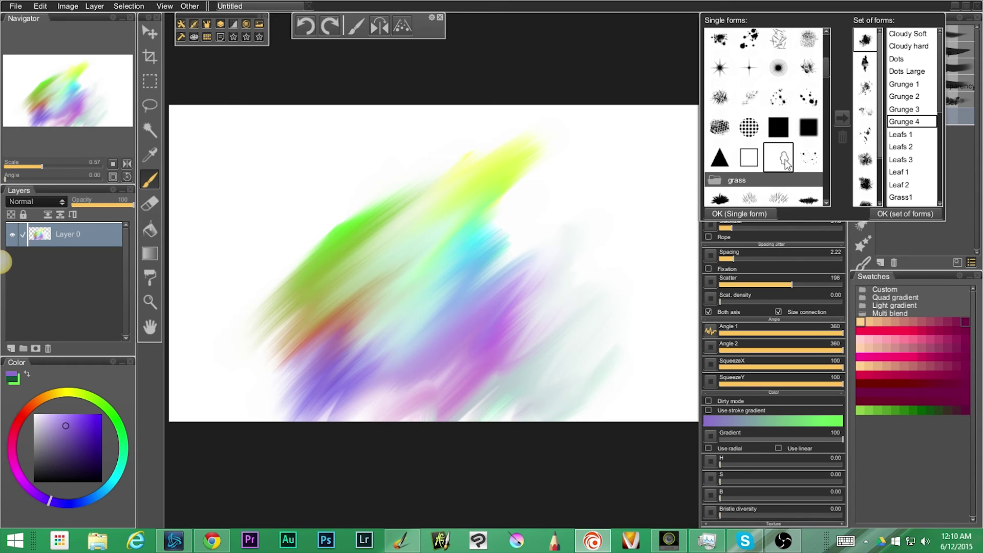
{"action": "left_click", "coordinate": [663, 241]}
Step: Set scatter and spacing to 0.00 and enable Rope while testing looping outline strokes over the painting, undoing the strokes
{"action": "mouse_move", "coordinate": [512, 264]}
{"action": "left_mouse_down"}
{"action": "mouse_move", "coordinate": [433, 256]}
{"action": "mouse_move", "coordinate": [347, 343]}
{"action": "mouse_move", "coordinate": [428, 266]}
{"action": "left_mouse_up"}
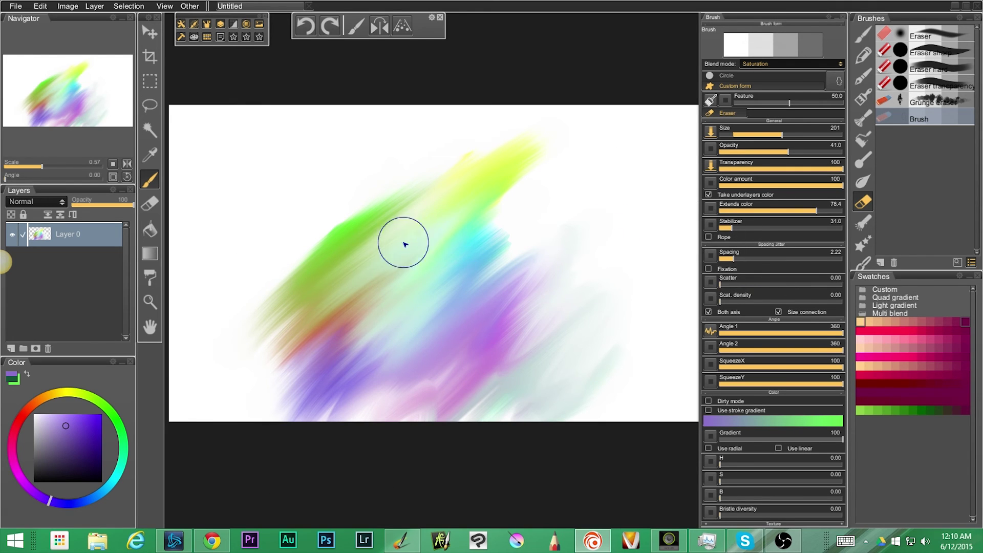
{"action": "mouse_move", "coordinate": [377, 261]}
{"action": "left_mouse_down"}
{"action": "mouse_move", "coordinate": [304, 372]}
{"action": "mouse_move", "coordinate": [531, 282]}
{"action": "mouse_move", "coordinate": [446, 404]}
{"action": "left_mouse_up"}
{"action": "mouse_move", "coordinate": [432, 217]}
{"action": "left_mouse_down"}
{"action": "mouse_move", "coordinate": [408, 327]}
{"action": "mouse_move", "coordinate": [584, 287]}
{"action": "left_mouse_up"}
{"action": "mouse_move", "coordinate": [446, 220]}
{"action": "left_mouse_down"}
{"action": "mouse_move", "coordinate": [338, 316]}
{"action": "mouse_move", "coordinate": [357, 370]}
{"action": "mouse_move", "coordinate": [471, 343]}
{"action": "mouse_move", "coordinate": [535, 345]}
{"action": "left_mouse_up"}
{"action": "mouse_move", "coordinate": [406, 325]}
{"action": "left_mouse_down"}
{"action": "mouse_move", "coordinate": [448, 304]}
{"action": "mouse_move", "coordinate": [460, 357]}
{"action": "mouse_move", "coordinate": [458, 324]}
{"action": "left_mouse_up"}
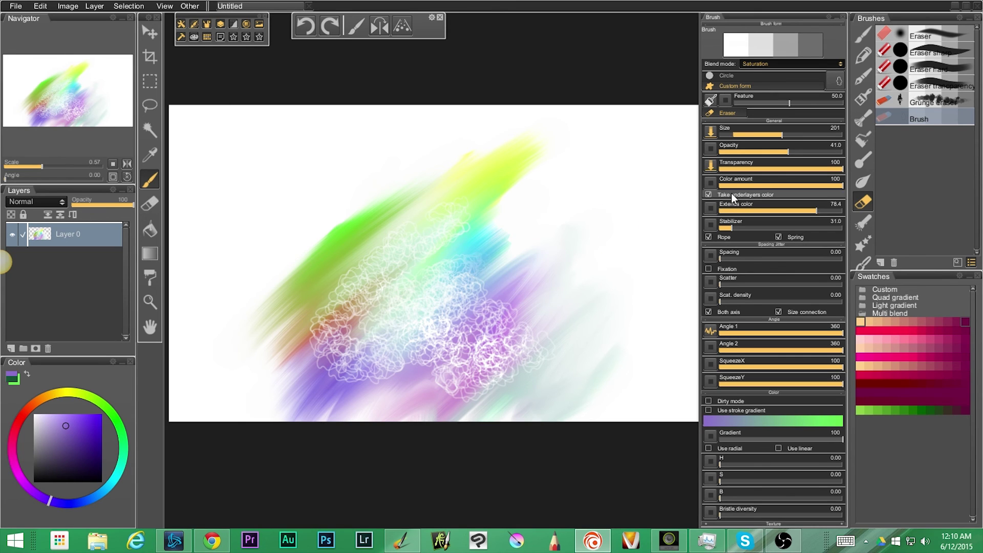
{"action": "key", "text": "ctrl+z"}
{"action": "key", "text": "ctrl+z"}
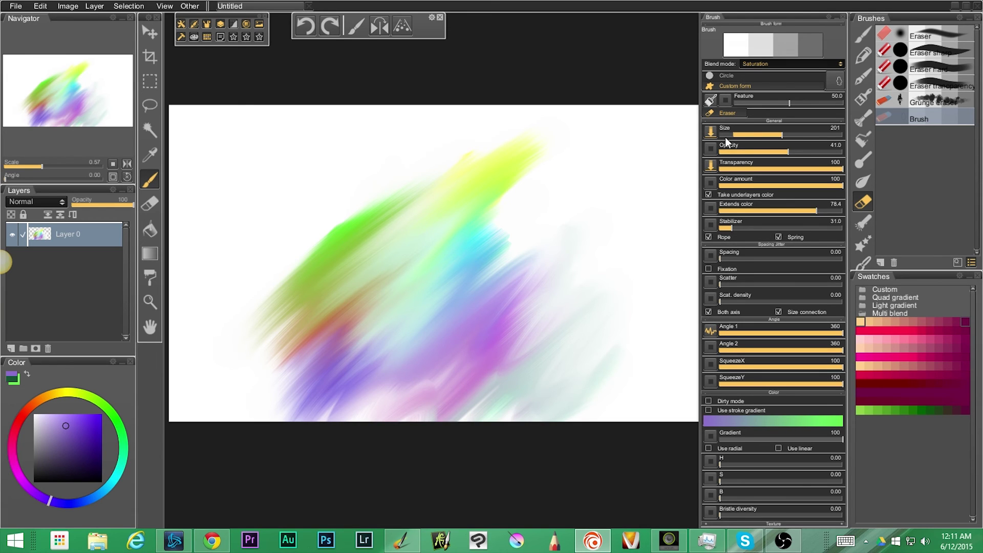
Step: Set Angle 1 to 0.00, test the outlined form with a stroke across the painting and undo it
{"action": "left_click", "coordinate": [727, 336]}
{"action": "mouse_move", "coordinate": [421, 222]}
{"action": "left_mouse_down"}
{"action": "mouse_move", "coordinate": [406, 347]}
{"action": "mouse_move", "coordinate": [540, 366]}
{"action": "left_mouse_up"}
{"action": "key", "text": "ctrl+z"}
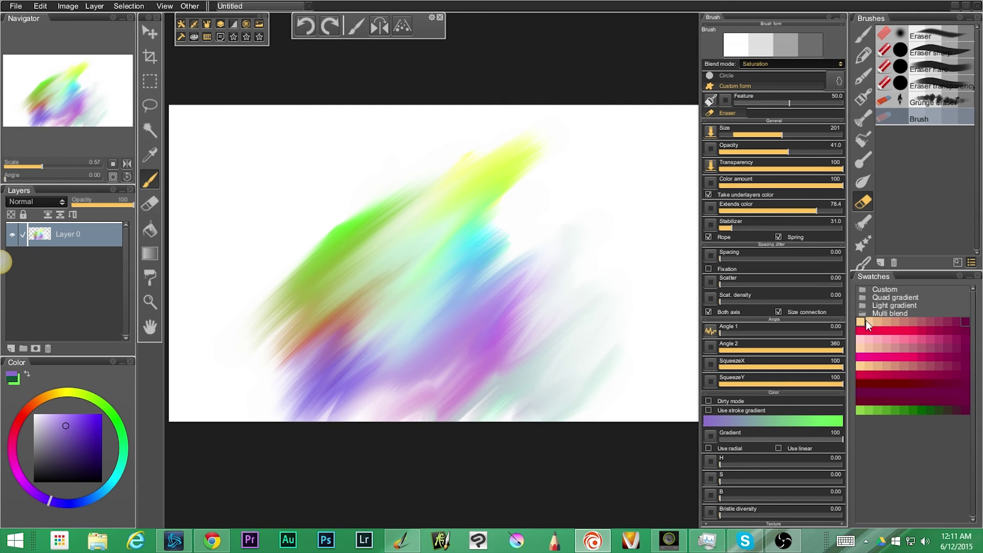
Step: Set Angle 2 to 0.00 and erase a winding S-shaped ribbon of the outlined form from the yellow area to the pale green
{"action": "mouse_move", "coordinate": [479, 185]}
{"action": "left_mouse_down"}
{"action": "mouse_move", "coordinate": [362, 259]}
{"action": "mouse_move", "coordinate": [373, 346]}
{"action": "mouse_move", "coordinate": [456, 363]}
{"action": "left_mouse_up"}
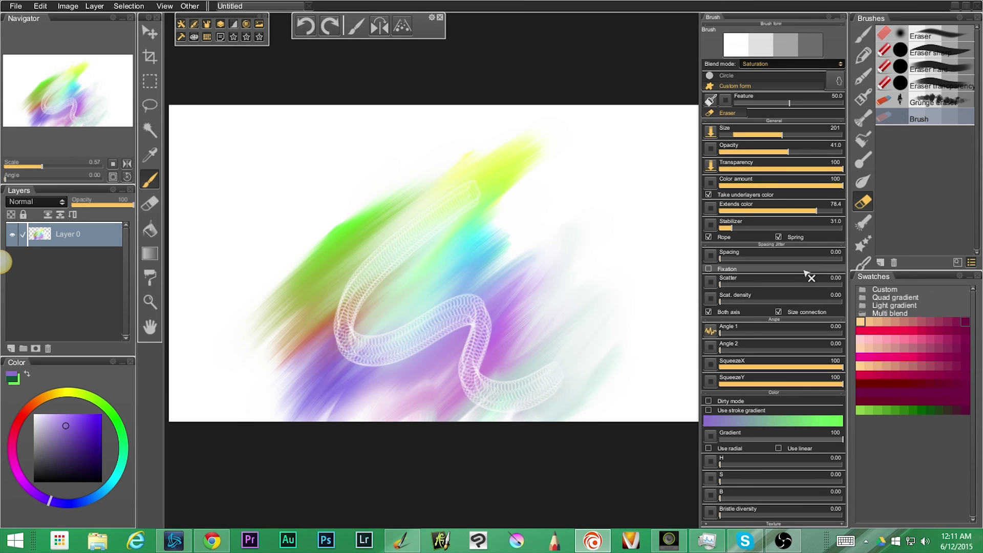
{"action": "key", "text": "ctrl+z"}
{"action": "mouse_move", "coordinate": [484, 165]}
{"action": "left_mouse_down"}
{"action": "mouse_move", "coordinate": [423, 208]}
{"action": "mouse_move", "coordinate": [456, 308]}
{"action": "mouse_move", "coordinate": [637, 285]}
{"action": "left_mouse_up"}
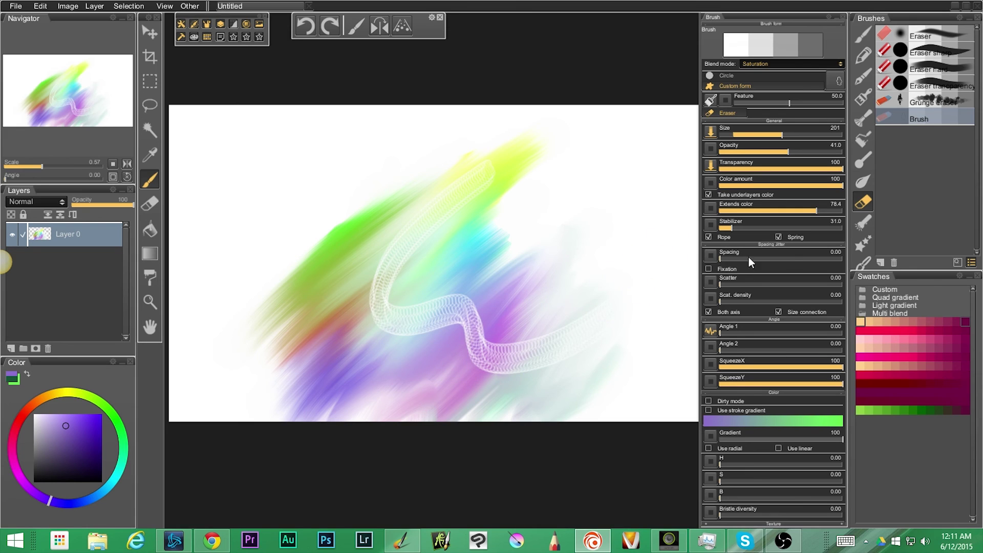
Step: Undo the S-shaped ribbon and erase a new outlined one from the yellow area around the red-brown paint and across the purple to the pale green
{"action": "key", "text": "ctrl+z"}
{"action": "mouse_move", "coordinate": [466, 193]}
{"action": "left_mouse_down"}
{"action": "mouse_move", "coordinate": [419, 215]}
{"action": "mouse_move", "coordinate": [295, 333]}
{"action": "mouse_move", "coordinate": [446, 315]}
{"action": "mouse_move", "coordinate": [498, 343]}
{"action": "mouse_move", "coordinate": [640, 327]}
{"action": "left_mouse_up"}
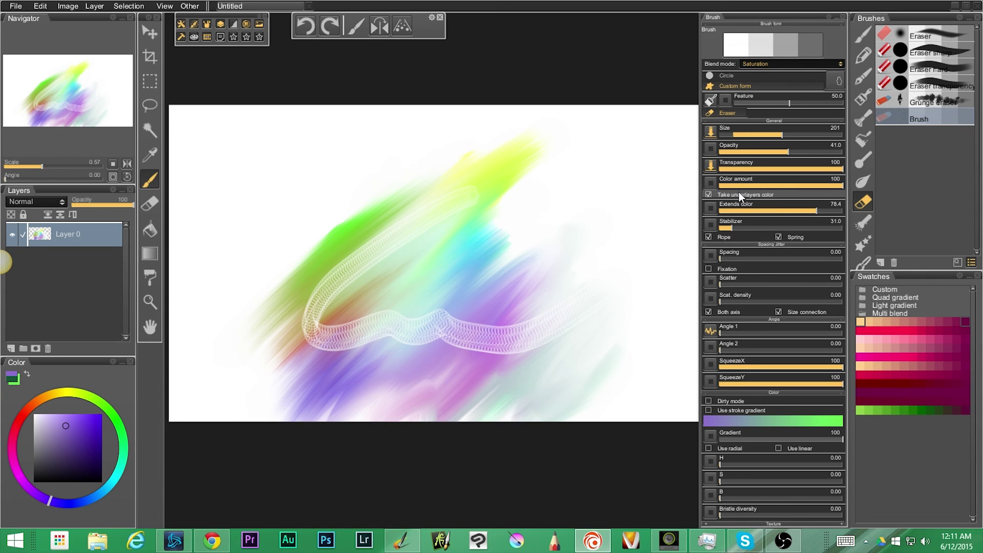
Step: Review the blender, eraser and light and star brush presets, then display the double brush and mask presets
{"action": "left_click", "coordinate": [865, 182]}
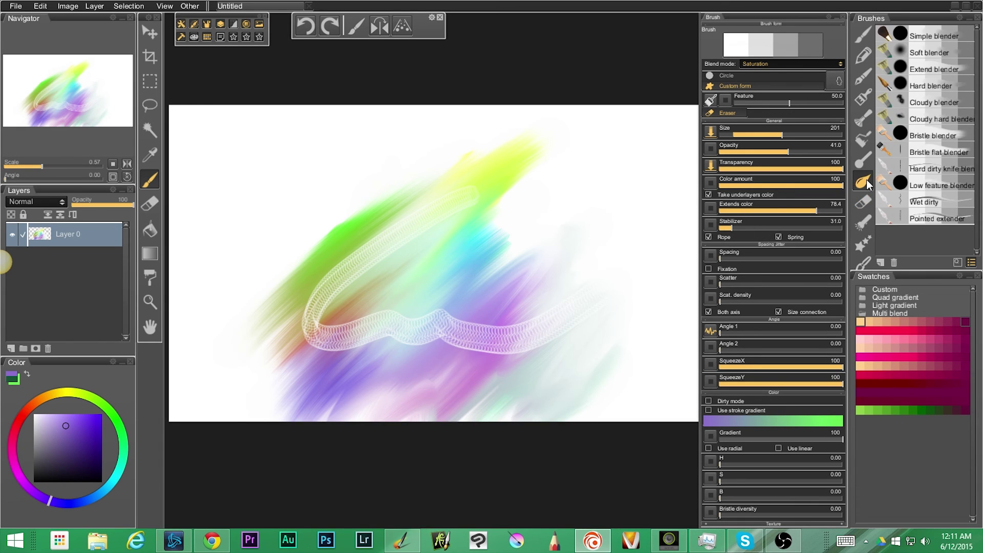
{"action": "left_click", "coordinate": [863, 202]}
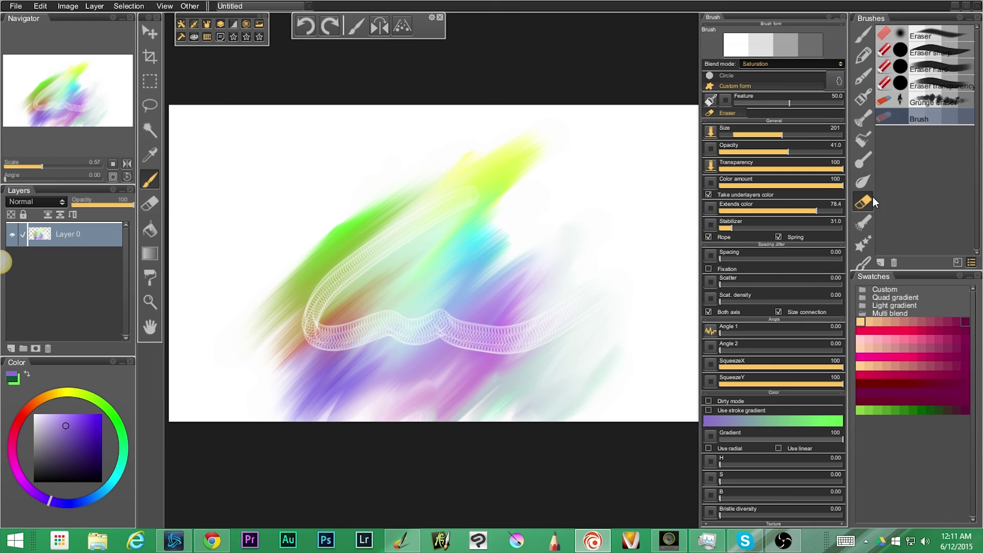
{"action": "left_click", "coordinate": [859, 219]}
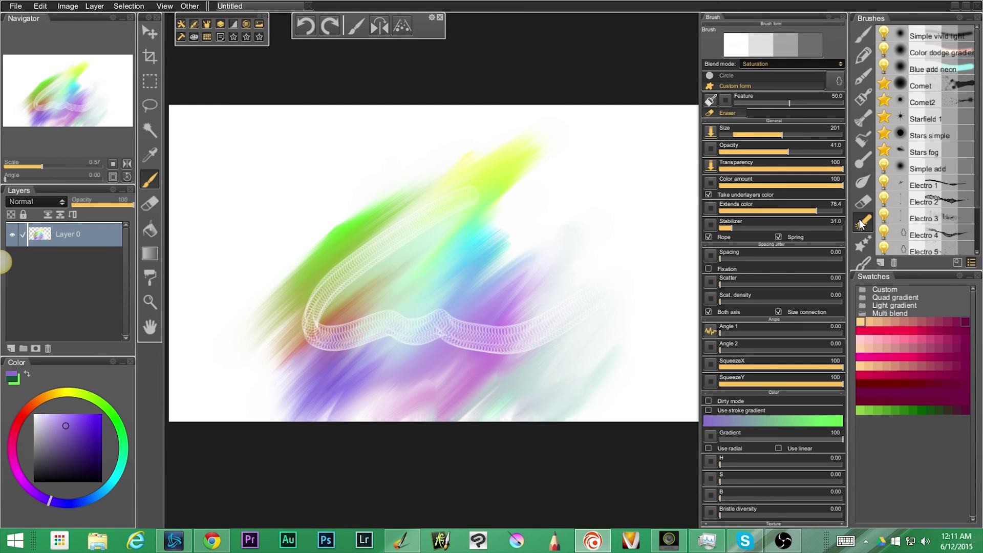
{"action": "scroll", "coordinate": [894, 209], "scroll_direction": "down", "scroll_amount": 3}
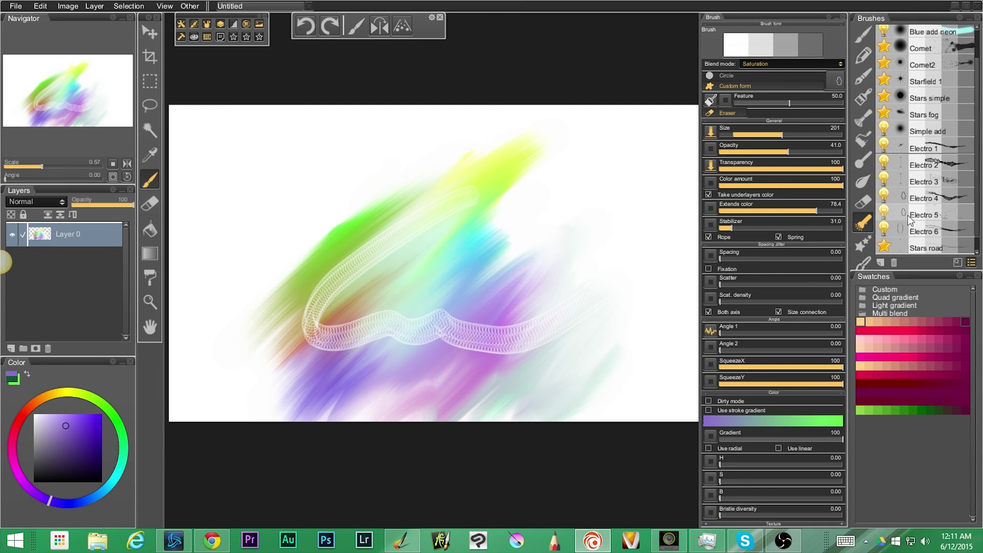
{"action": "scroll", "coordinate": [915, 221], "scroll_direction": "up", "scroll_amount": 3}
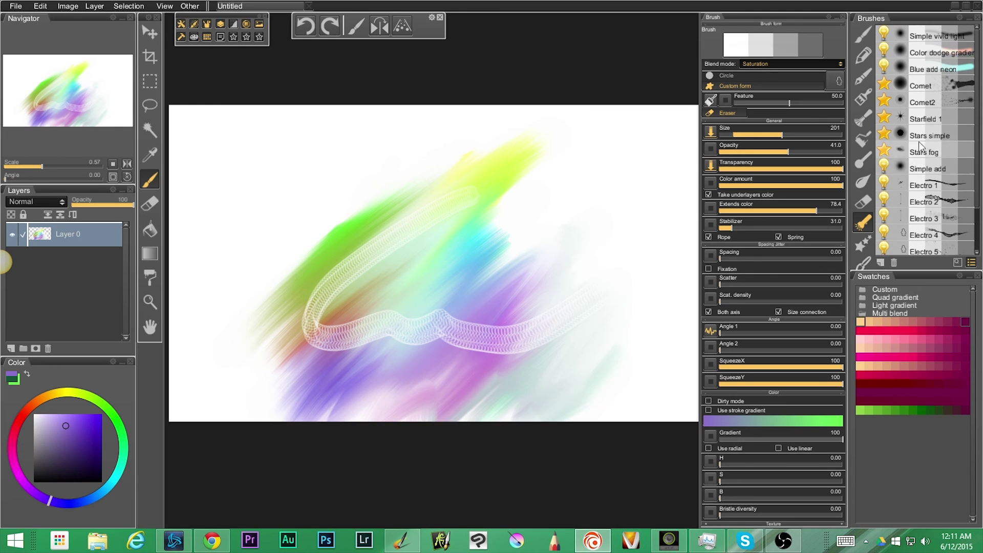
{"action": "left_click", "coordinate": [864, 263]}
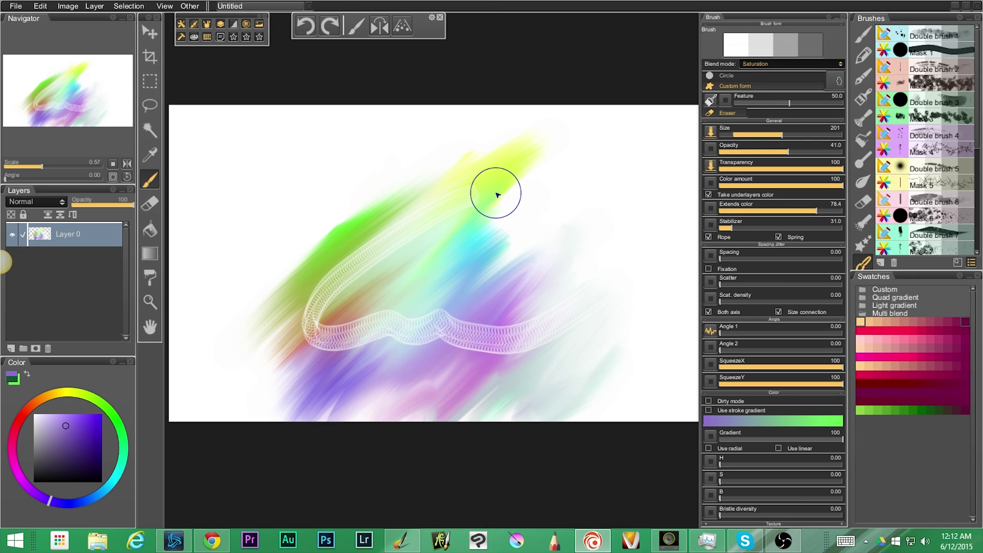
{"action": "mouse_move", "coordinate": [497, 195]}
{"action": "left_mouse_down"}
{"action": "mouse_move", "coordinate": [505, 162]}
{"action": "mouse_move", "coordinate": [506, 174]}
{"action": "left_mouse_up"}
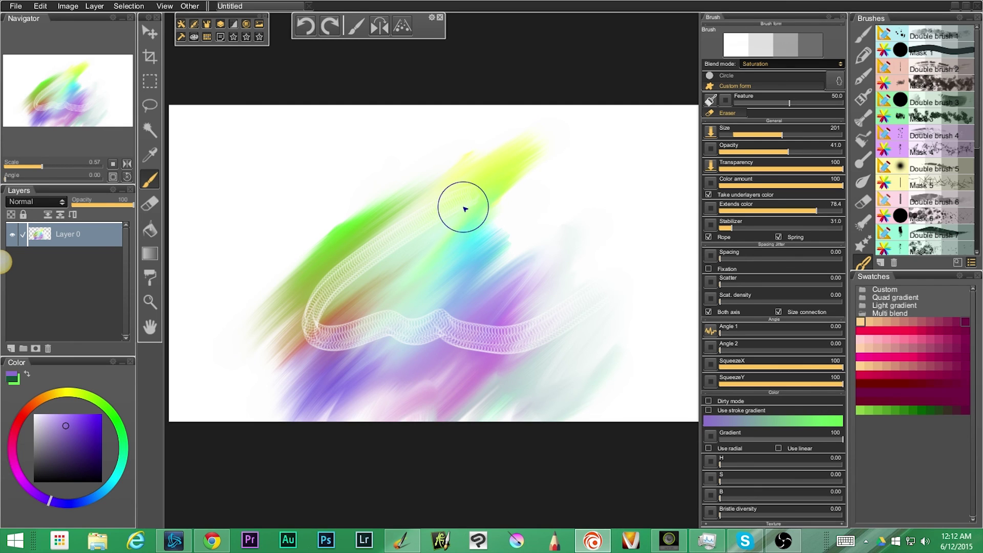
{"action": "mouse_move", "coordinate": [459, 201]}
{"action": "left_mouse_down"}
{"action": "mouse_move", "coordinate": [474, 234]}
{"action": "mouse_move", "coordinate": [423, 249]}
{"action": "left_mouse_up"}
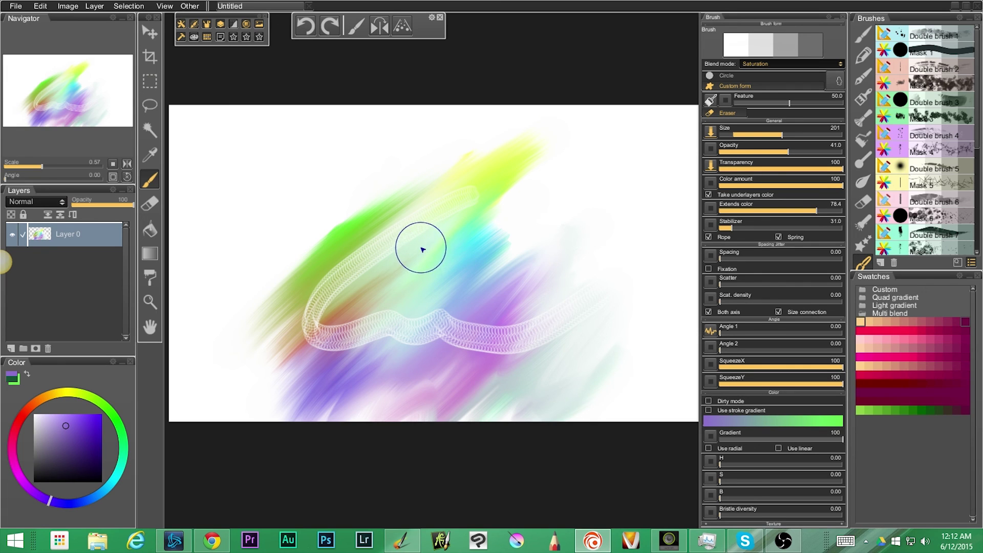